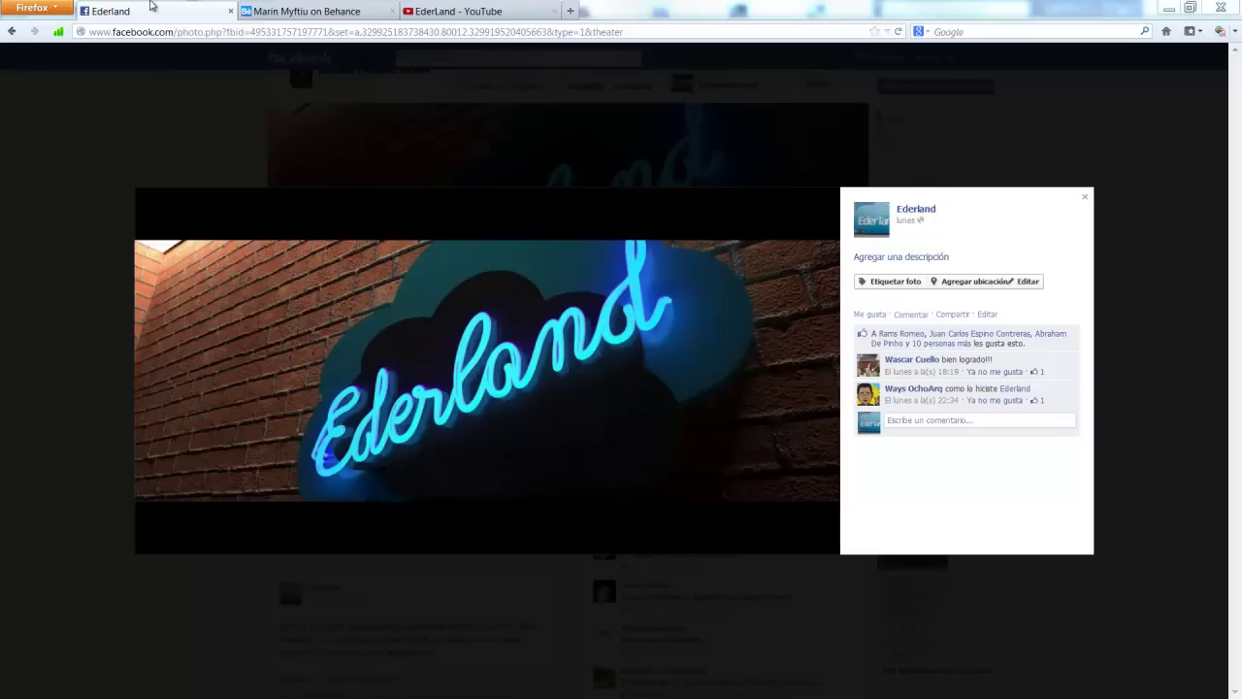
Switch from the Facebook photo viewer to the EderLand YouTube channel tab
{"action": "left_click", "coordinate": [472, 9]}
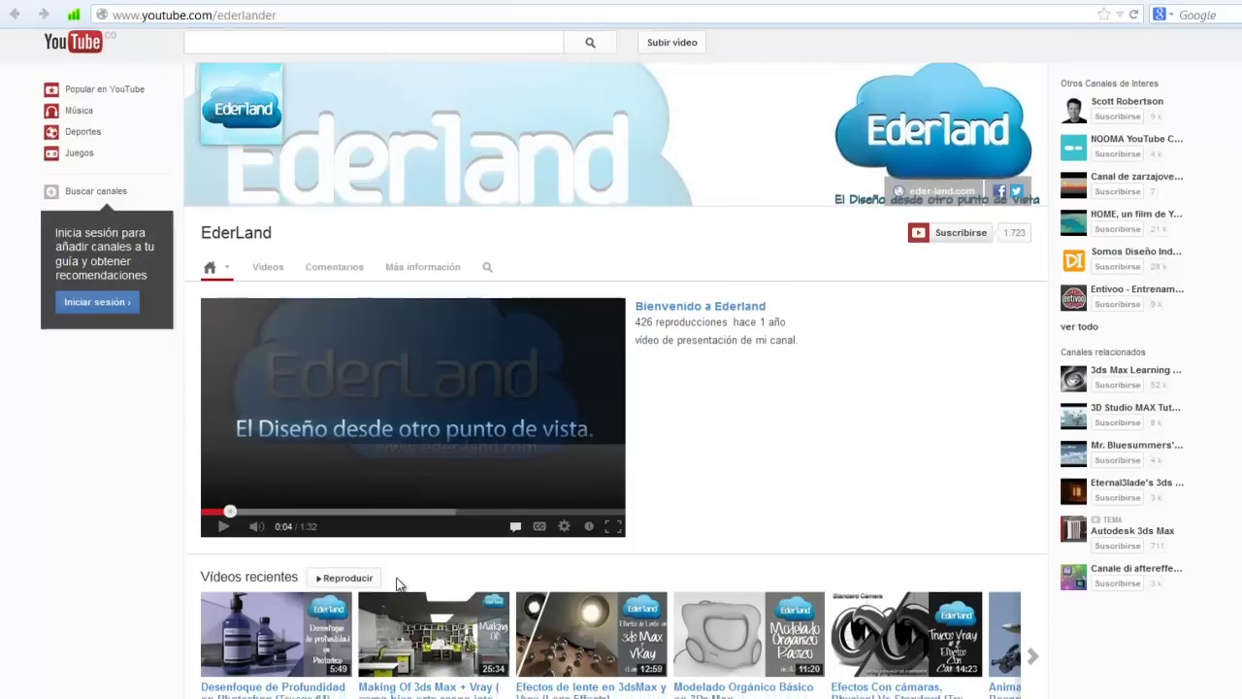
Scroll the channel and page its playlists carousel forward and back to the start
{"action": "scroll", "coordinate": [308, 621], "scroll_direction": "down", "scroll_amount": 2}
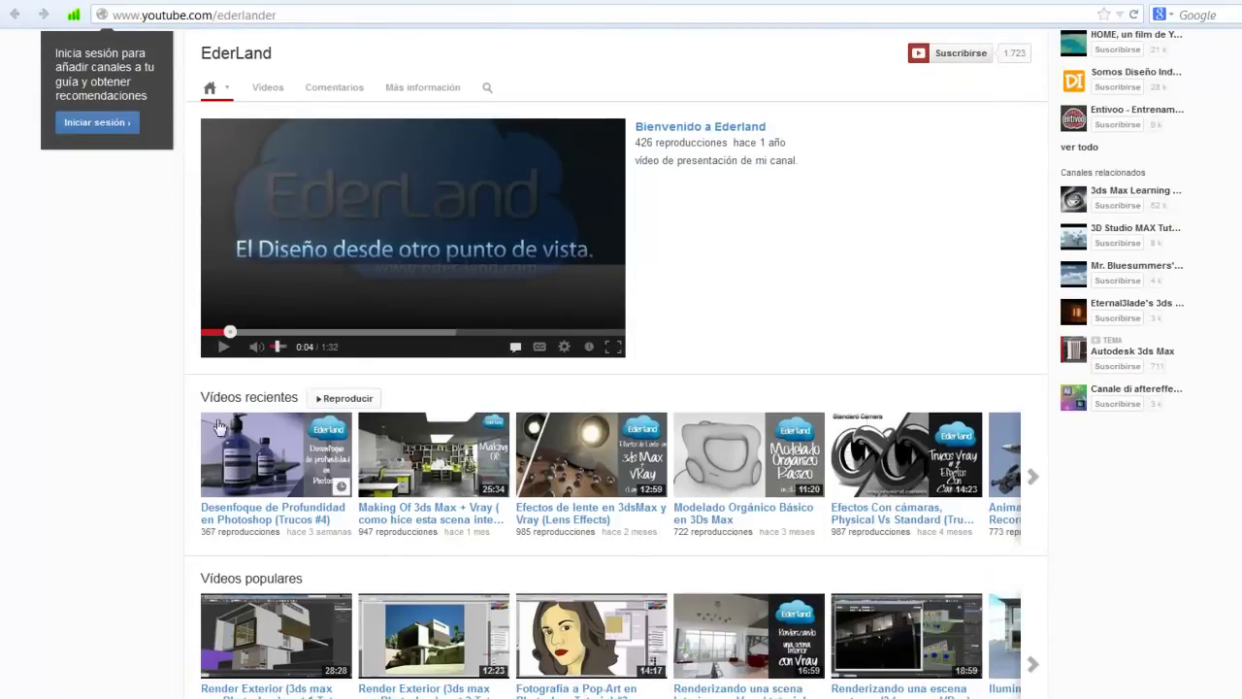
{"action": "scroll", "coordinate": [314, 583], "scroll_direction": "down", "scroll_amount": 2}
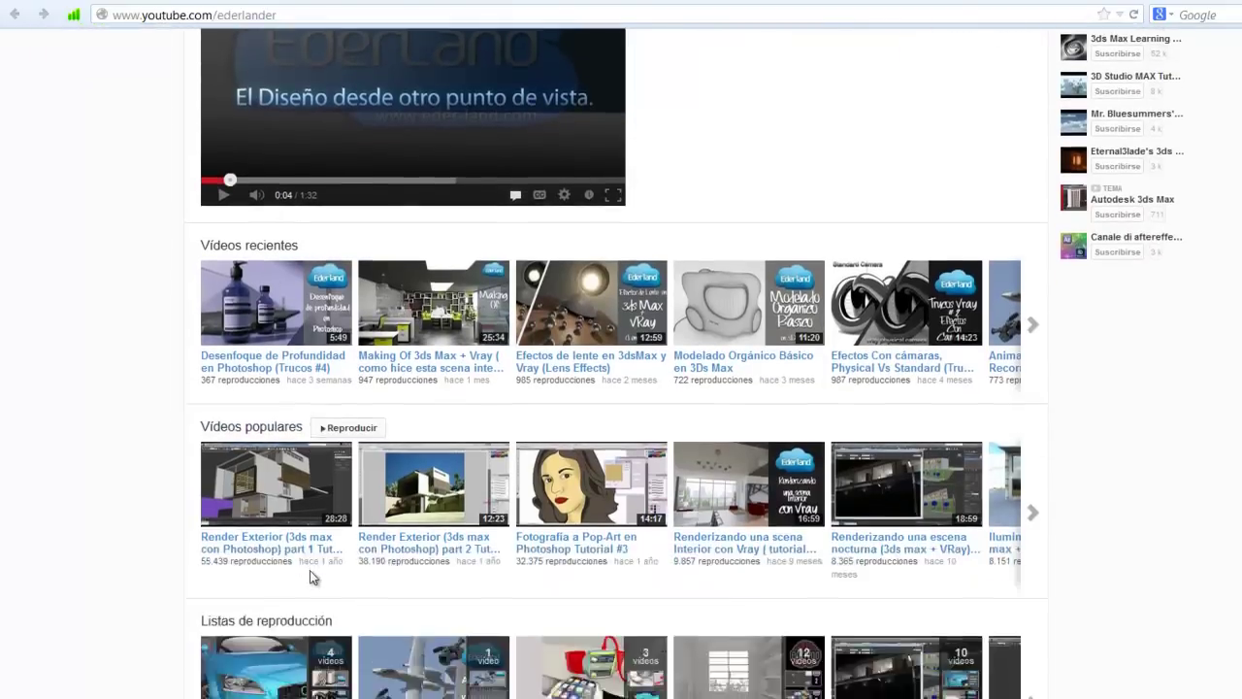
{"action": "left_click", "coordinate": [1032, 669]}
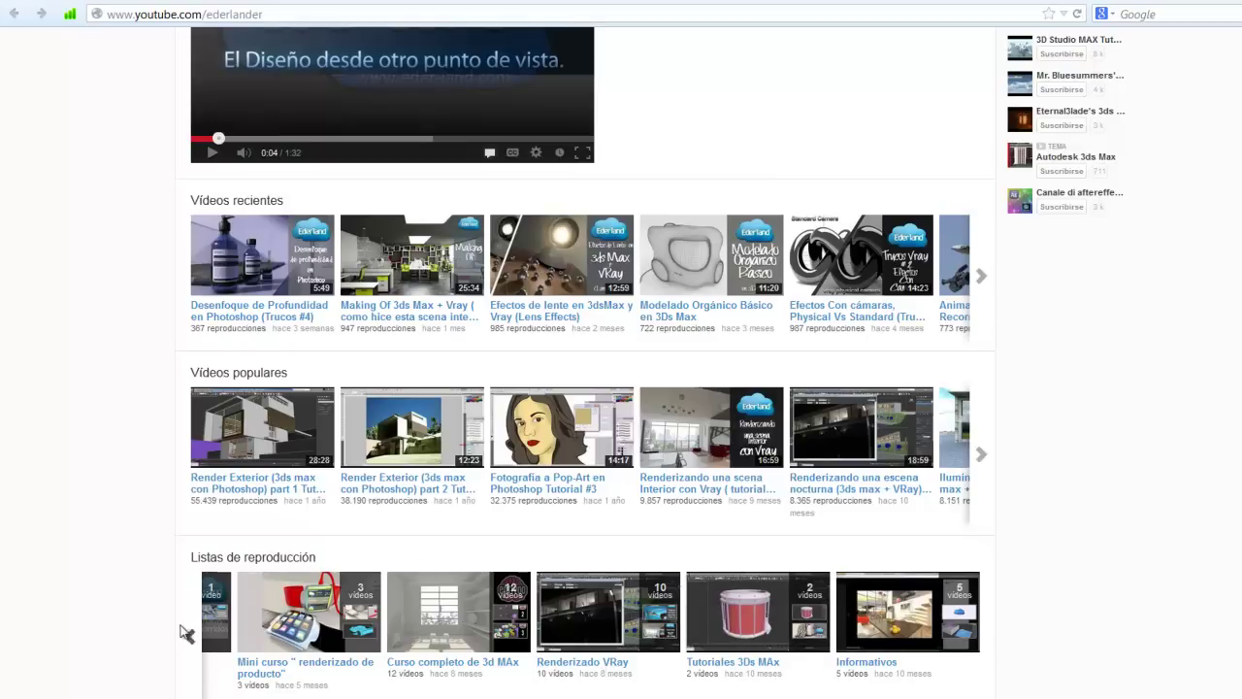
{"action": "left_click", "coordinate": [189, 638]}
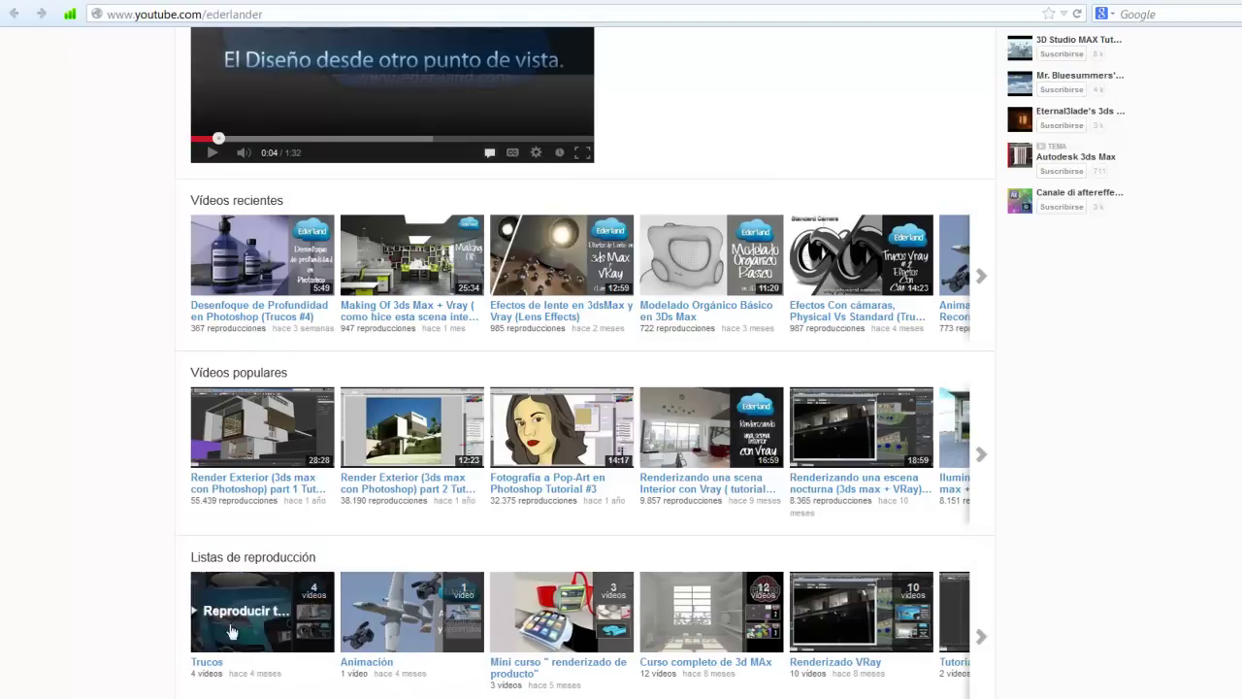
{"action": "scroll", "coordinate": [1060, 437], "scroll_direction": "up", "scroll_amount": 4}
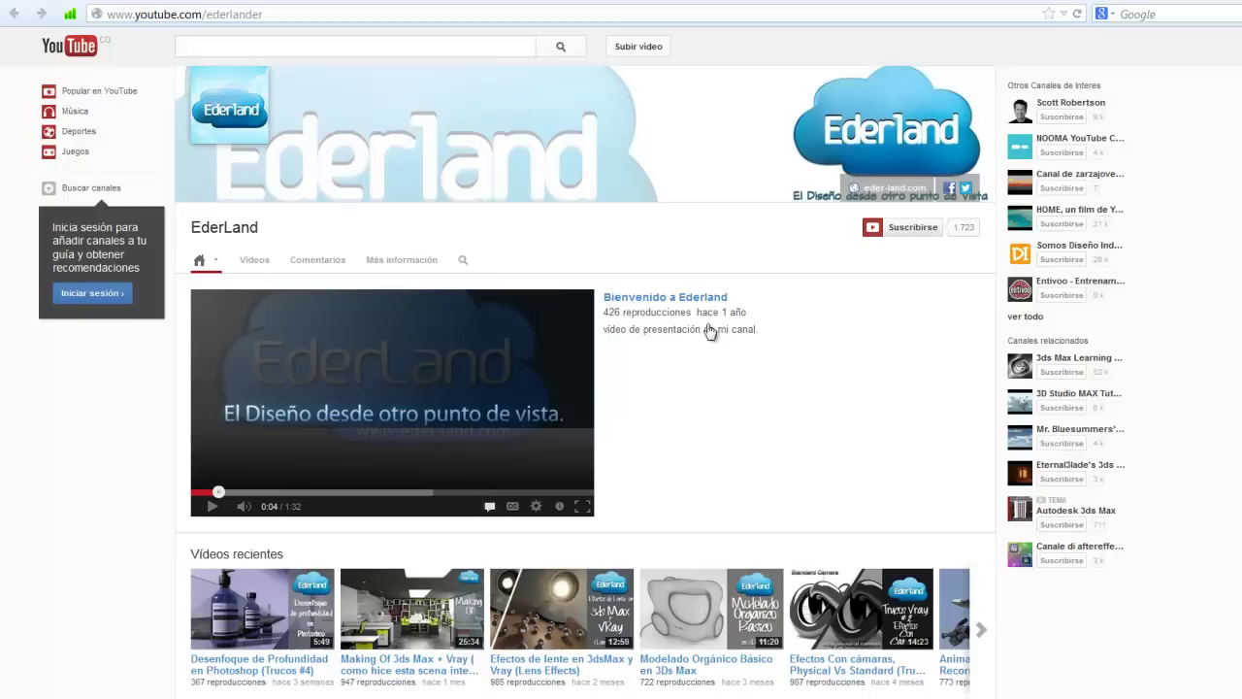
Check the channel's Comentarios and Videos, their sort and listing options, then return to Facebook
{"action": "left_click", "coordinate": [330, 260]}
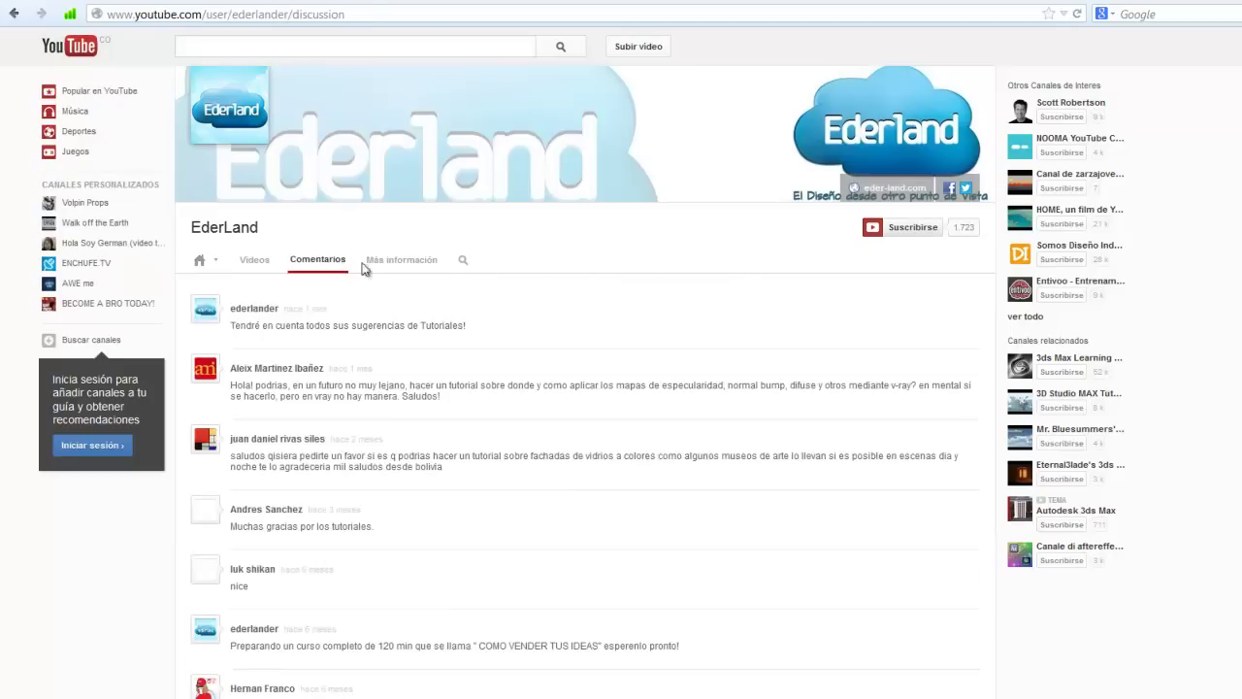
{"action": "left_click", "coordinate": [255, 264]}
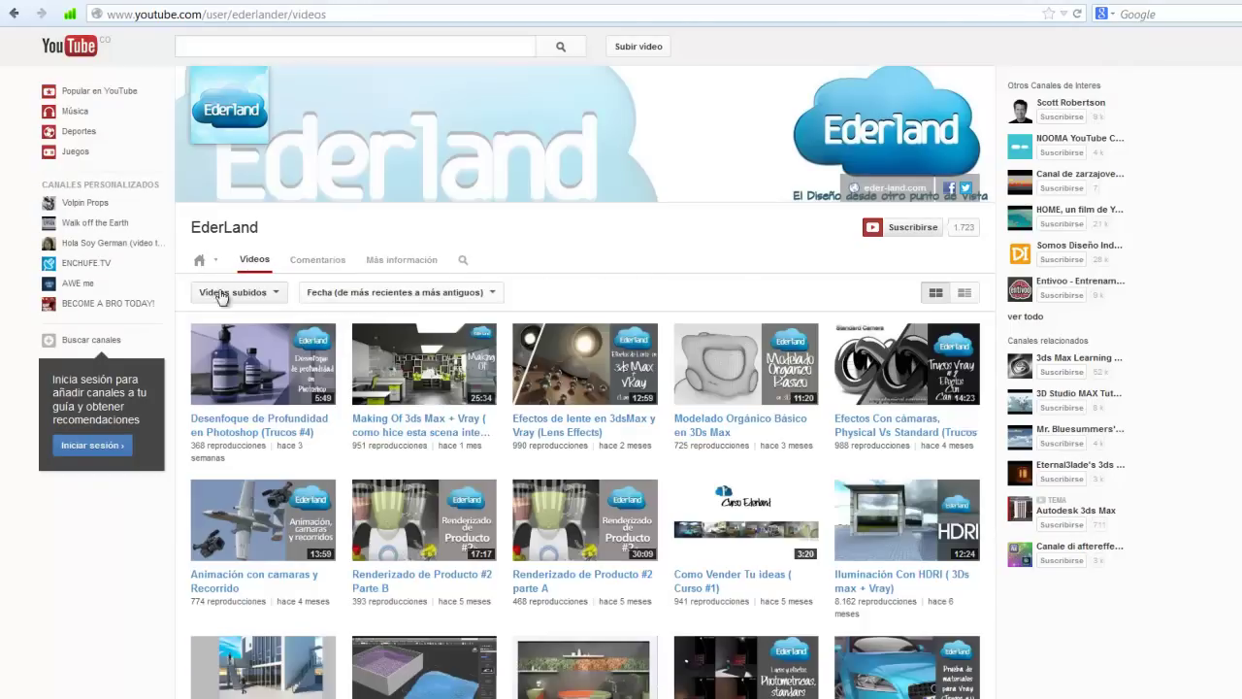
{"action": "left_click", "coordinate": [352, 295]}
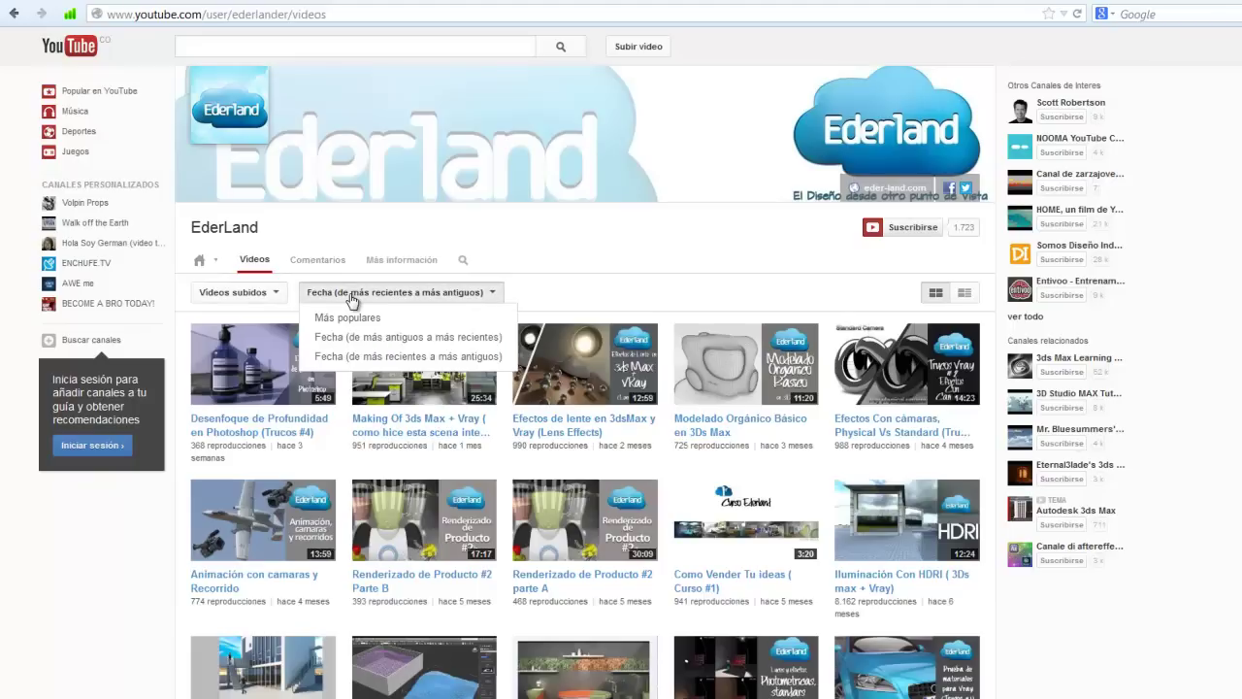
{"action": "left_click", "coordinate": [262, 297]}
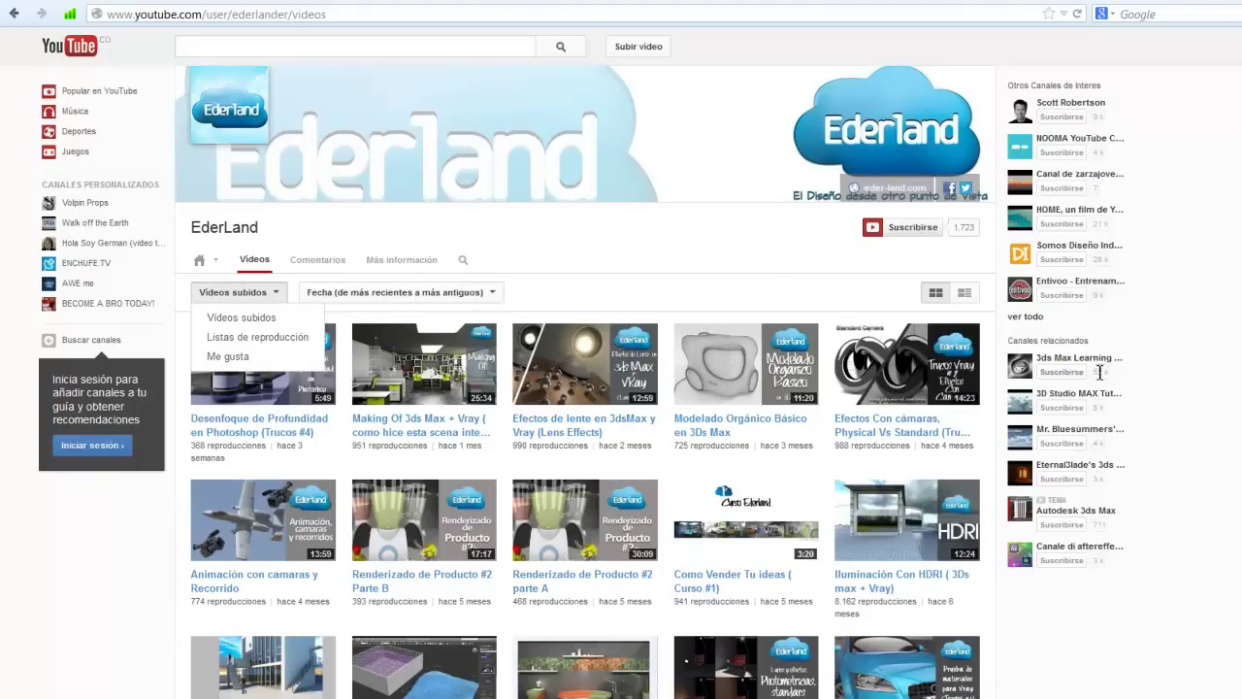
{"action": "left_click", "coordinate": [998, 323]}
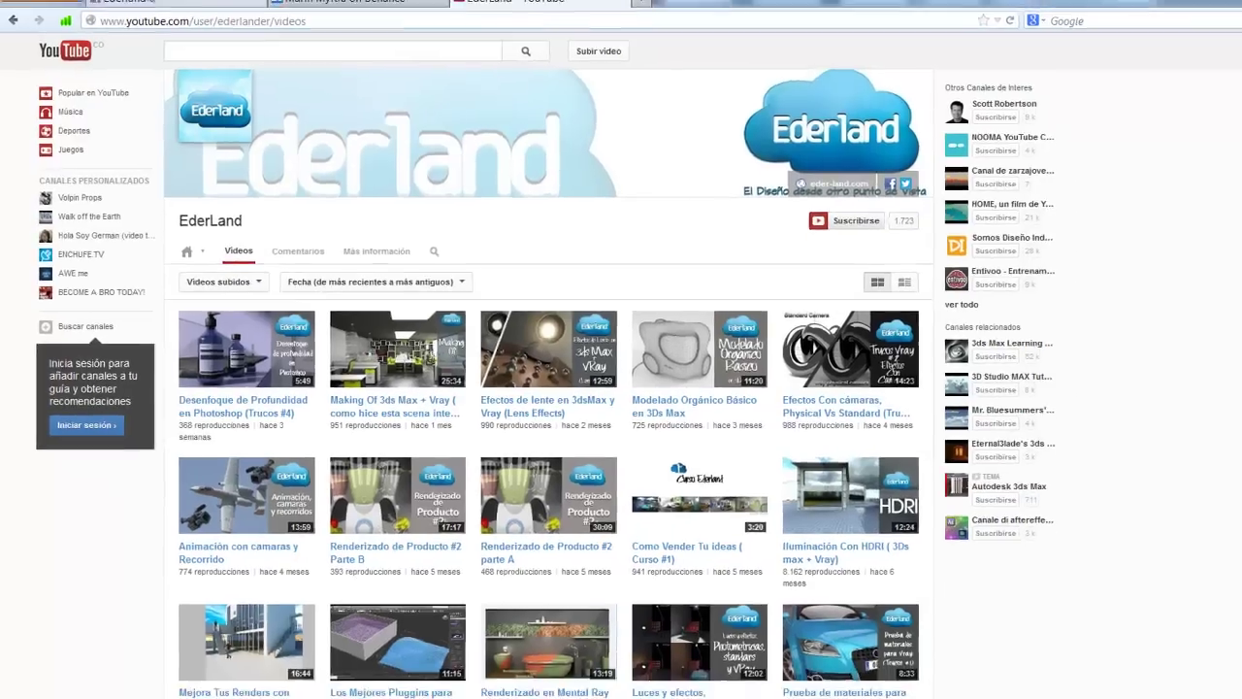
{"action": "left_click", "coordinate": [133, 8]}
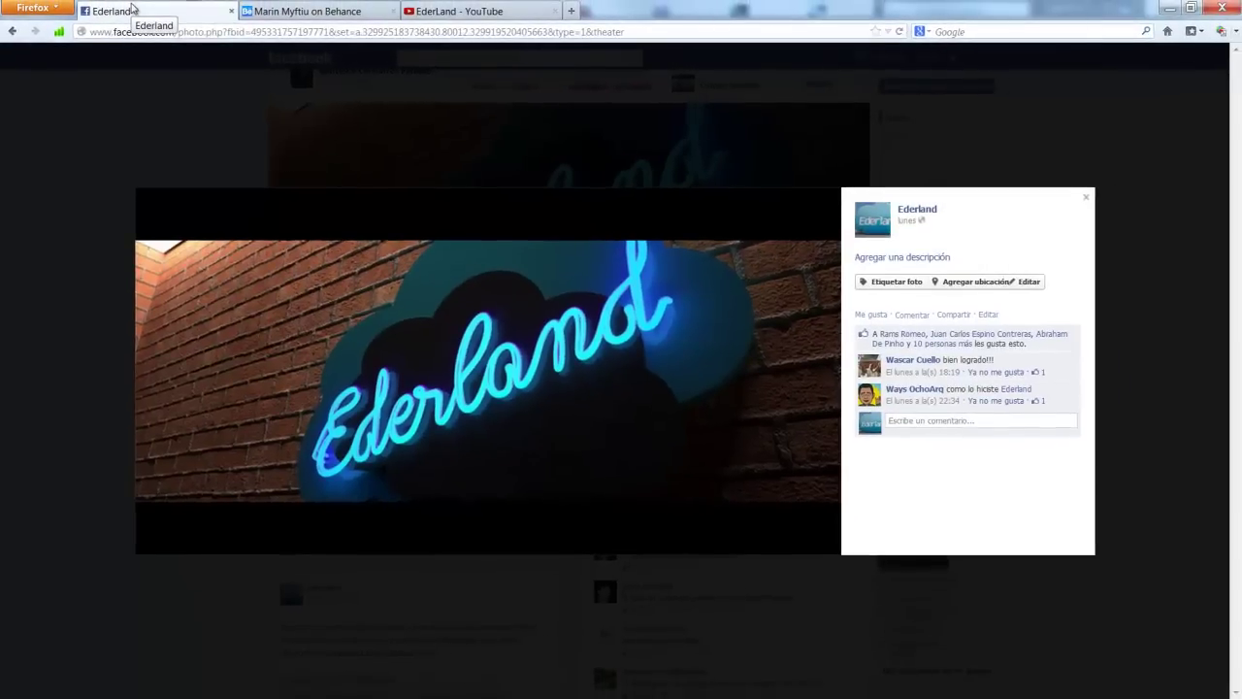
Close the cover photo viewer and scroll down through the Ederland timeline posts
{"action": "left_click", "coordinate": [66, 172]}
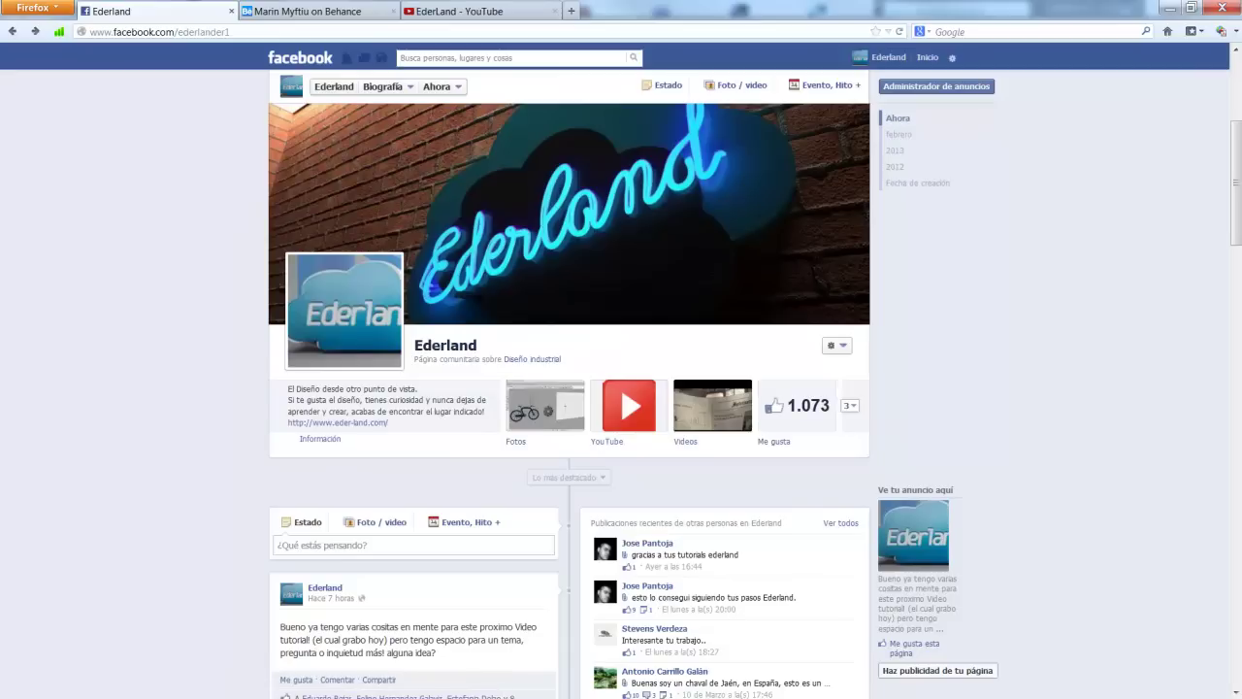
{"action": "scroll", "coordinate": [158, 396], "scroll_direction": "down", "scroll_amount": 3}
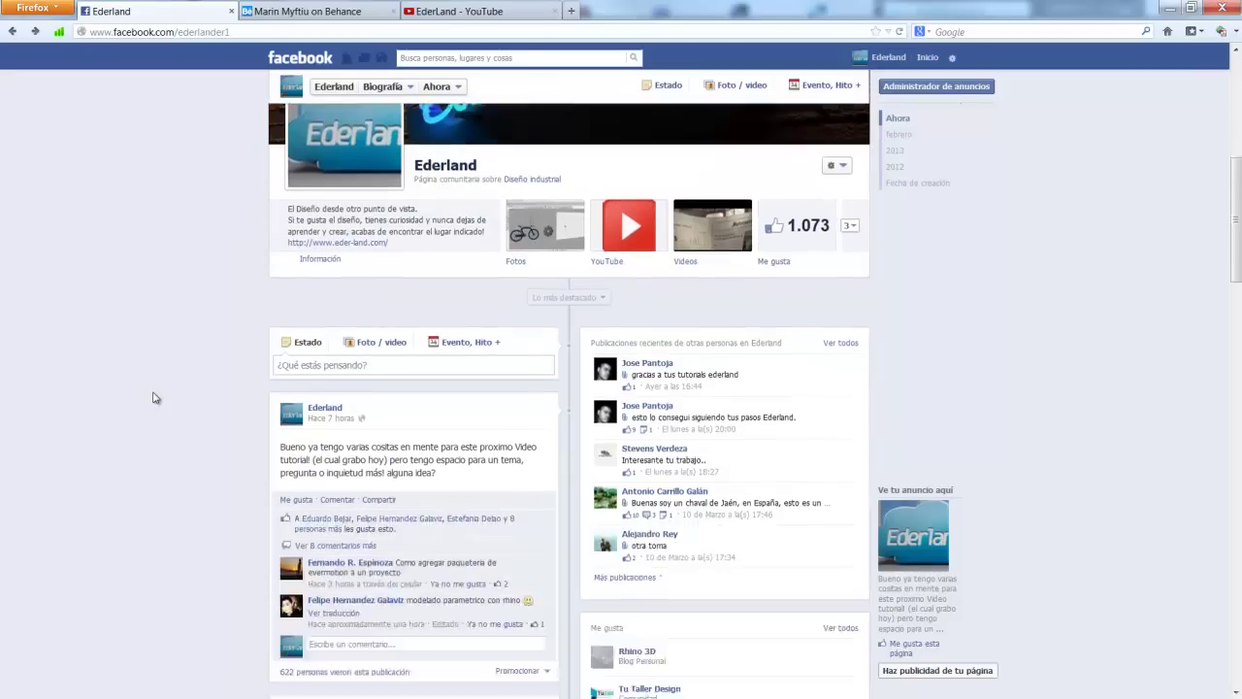
{"action": "scroll", "coordinate": [153, 397], "scroll_direction": "down", "scroll_amount": 10}
{"action": "scroll", "coordinate": [156, 397], "scroll_direction": "down", "scroll_amount": 5}
{"action": "scroll", "coordinate": [158, 397], "scroll_direction": "down", "scroll_amount": 5}
{"action": "scroll", "coordinate": [159, 408], "scroll_direction": "down", "scroll_amount": 5}
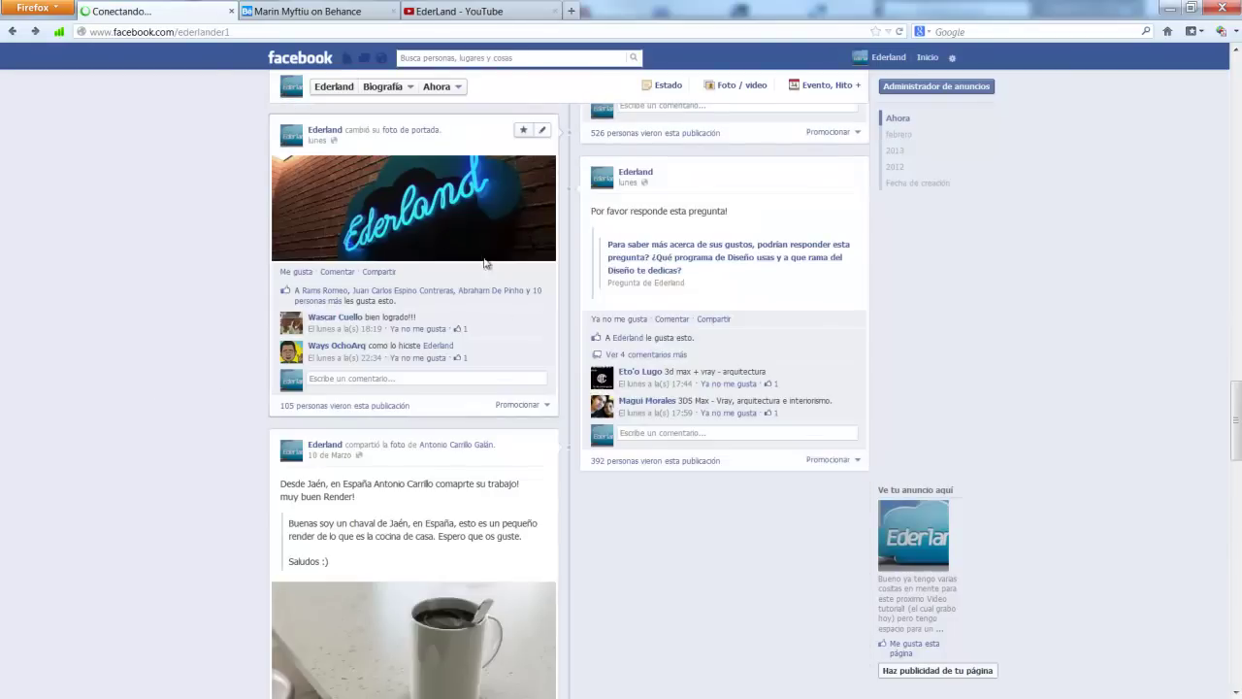
{"action": "scroll", "coordinate": [495, 418], "scroll_direction": "down", "scroll_amount": 5}
{"action": "scroll", "coordinate": [495, 418], "scroll_direction": "down", "scroll_amount": 5}
{"action": "scroll", "coordinate": [494, 432], "scroll_direction": "down", "scroll_amount": 5}
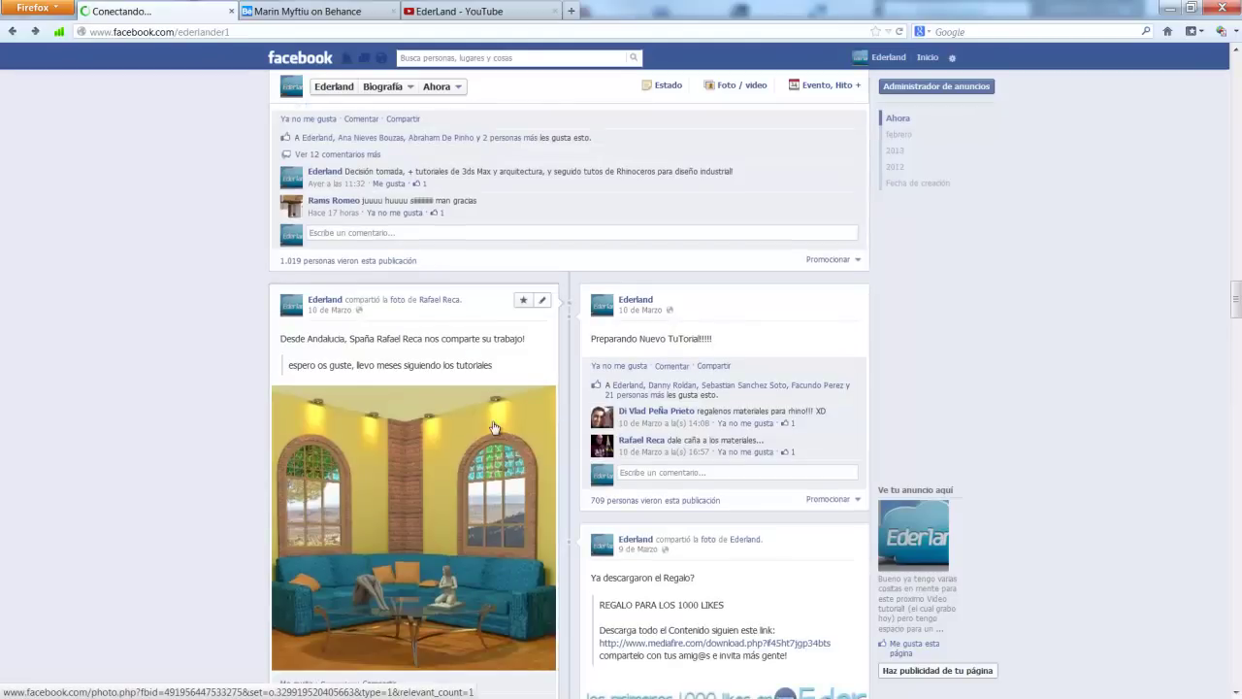
{"action": "scroll", "coordinate": [495, 432], "scroll_direction": "down", "scroll_amount": 5}
Open the cardboard-box giveaway photo promising 200mb of free 3D resources
{"action": "scroll", "coordinate": [495, 432], "scroll_direction": "down", "scroll_amount": 2}
{"action": "left_click", "coordinate": [695, 254]}
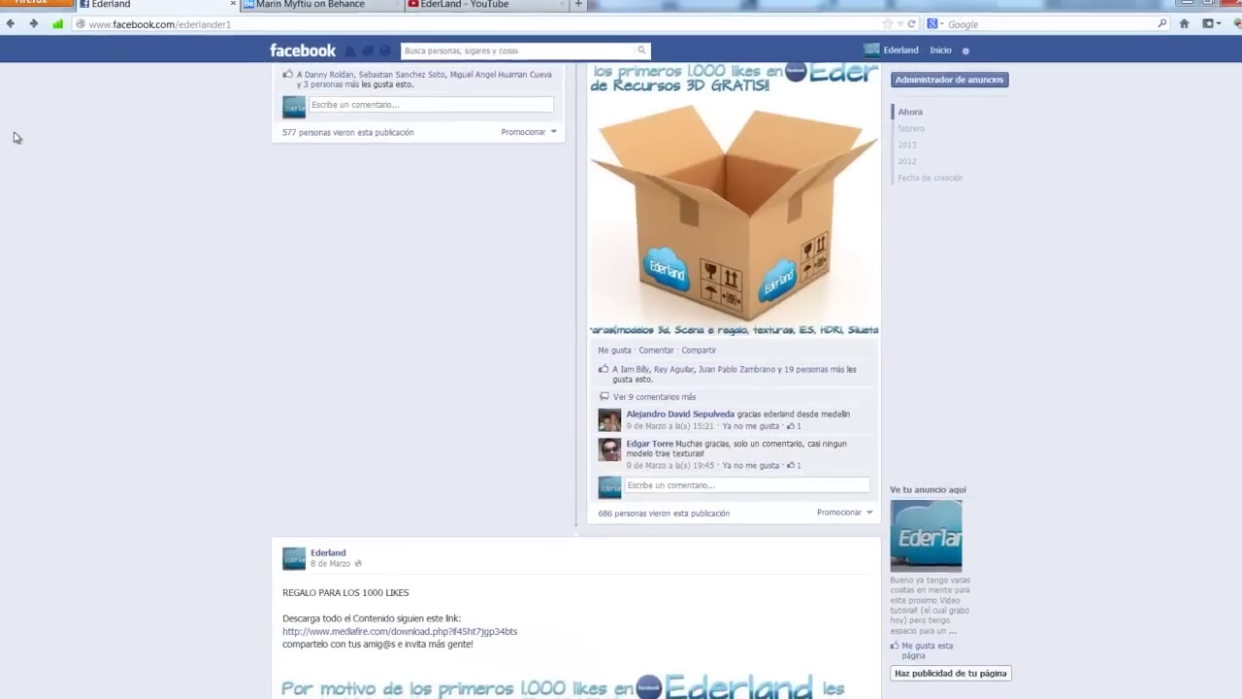
Return to the design-programs poll post and expand all its answers with '5 más'
{"action": "scroll", "coordinate": [318, 424], "scroll_direction": "up", "scroll_amount": 5}
{"action": "scroll", "coordinate": [317, 456], "scroll_direction": "up", "scroll_amount": 5}
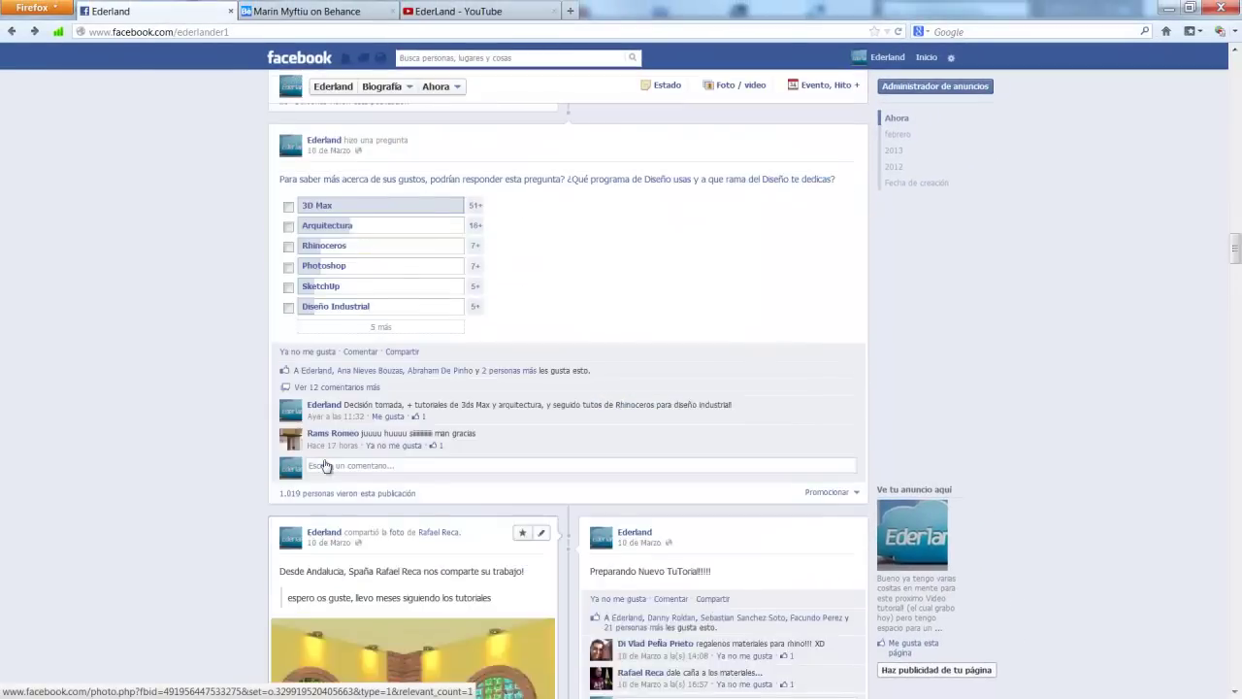
{"action": "scroll", "coordinate": [323, 464], "scroll_direction": "up", "scroll_amount": 5}
{"action": "scroll", "coordinate": [330, 506], "scroll_direction": "down", "scroll_amount": 5}
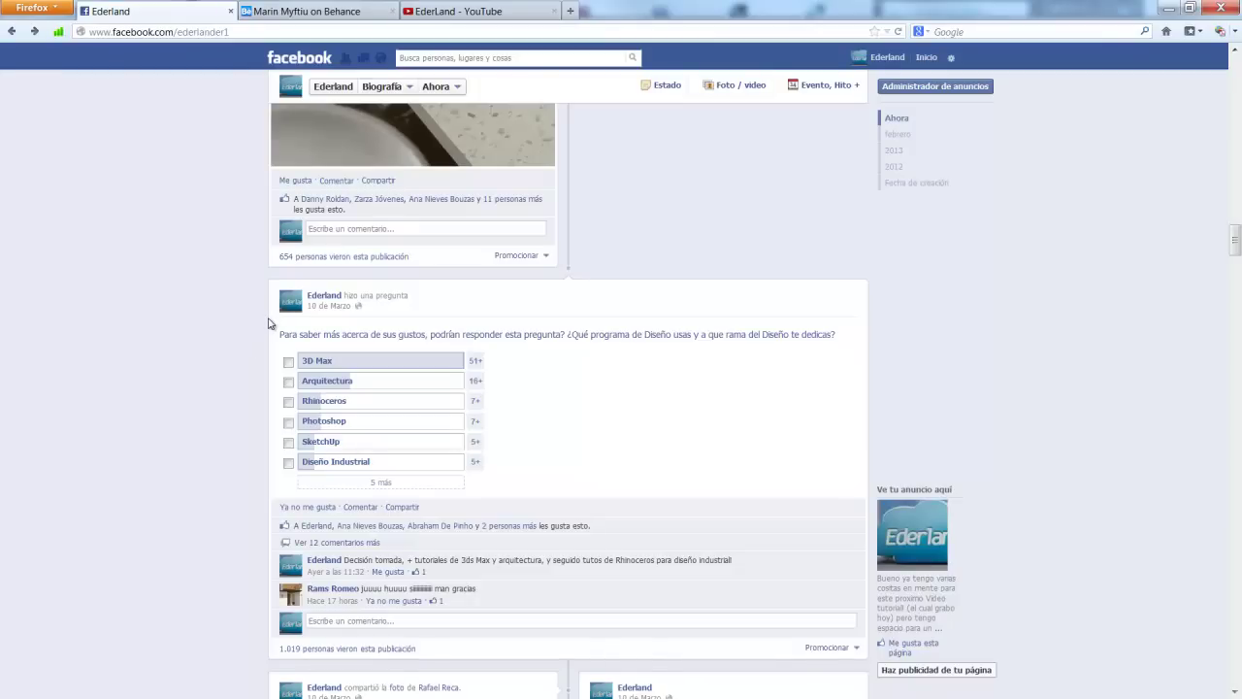
{"action": "left_click", "coordinate": [382, 482]}
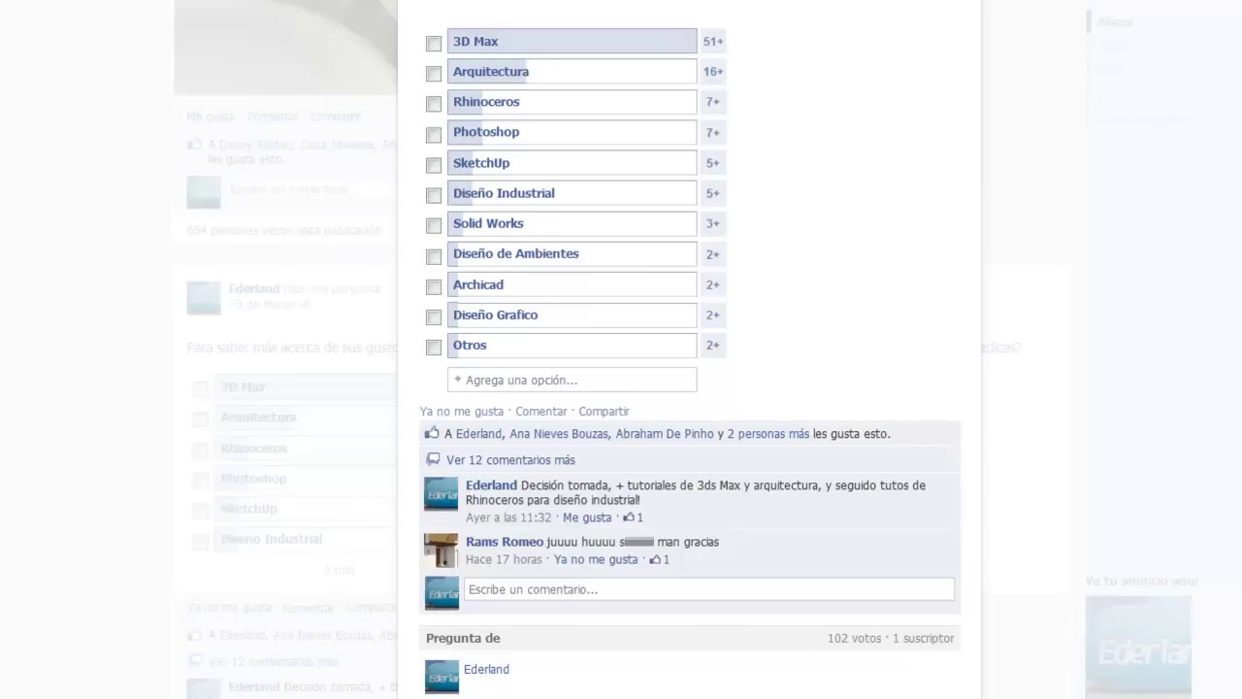
Scroll back up to the latest post asking for video tutorial ideas
{"action": "scroll", "coordinate": [35, 361], "scroll_direction": "up", "scroll_amount": 10}
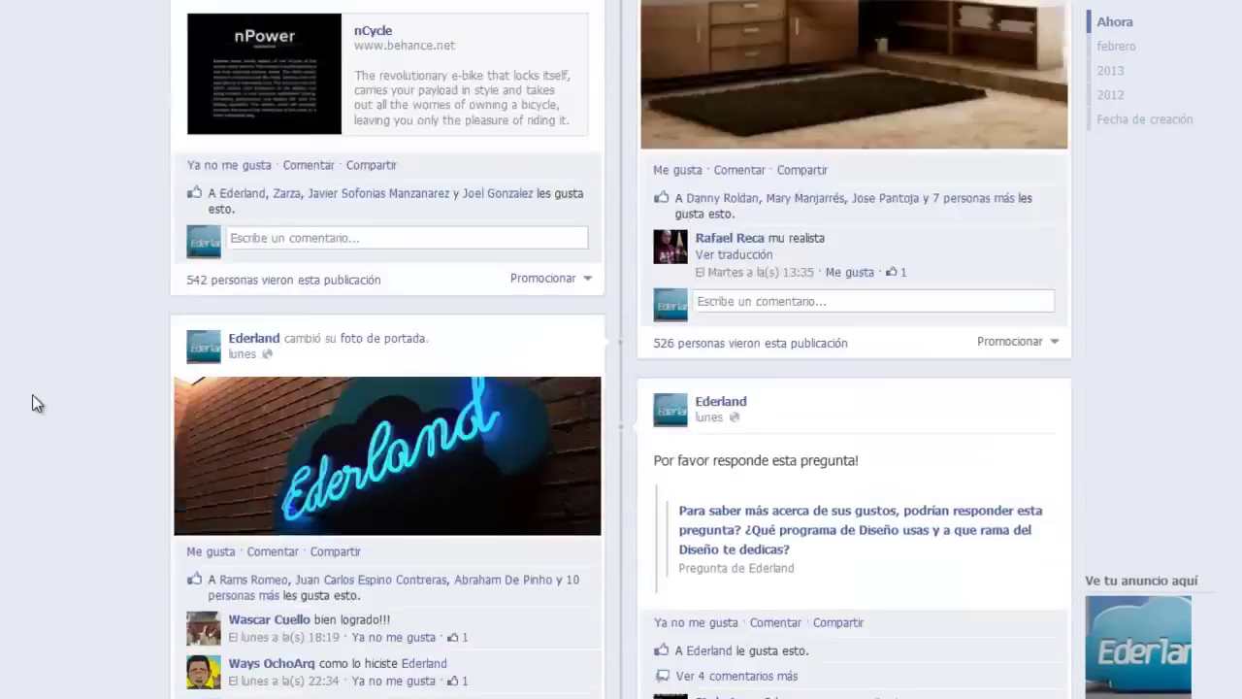
{"action": "scroll", "coordinate": [32, 394], "scroll_direction": "up", "scroll_amount": 10}
{"action": "scroll", "coordinate": [97, 390], "scroll_direction": "up", "scroll_amount": 5}
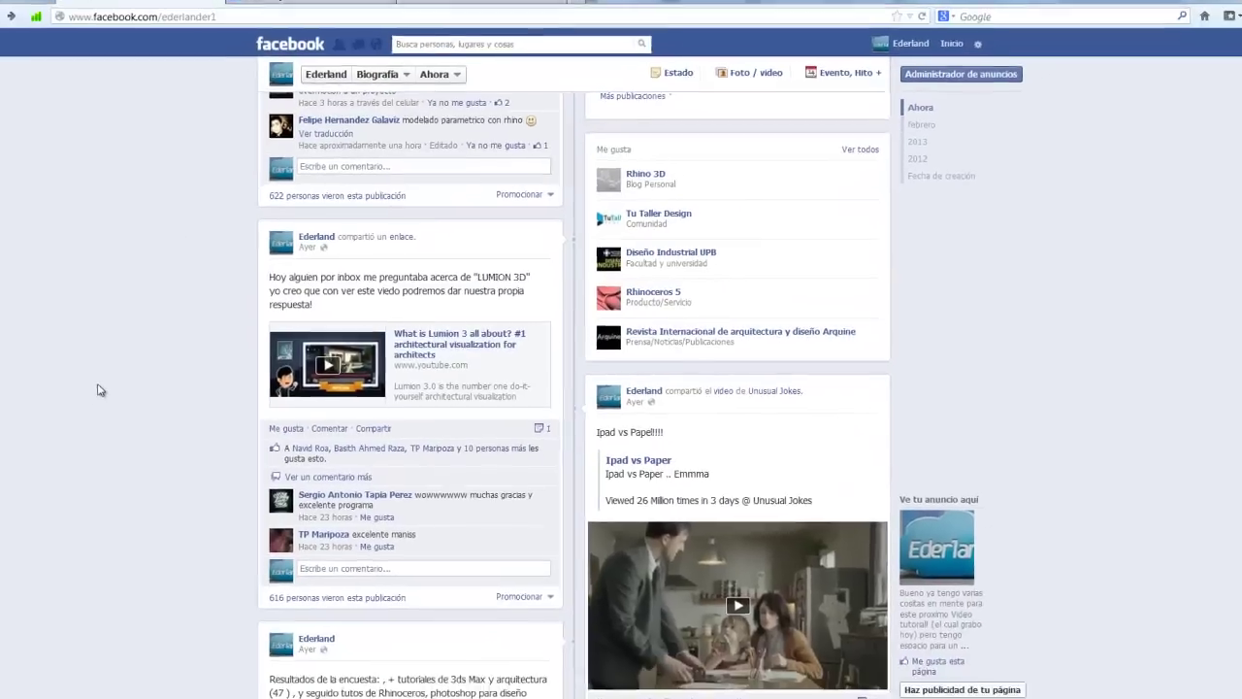
{"action": "scroll", "coordinate": [97, 390], "scroll_direction": "up", "scroll_amount": 3}
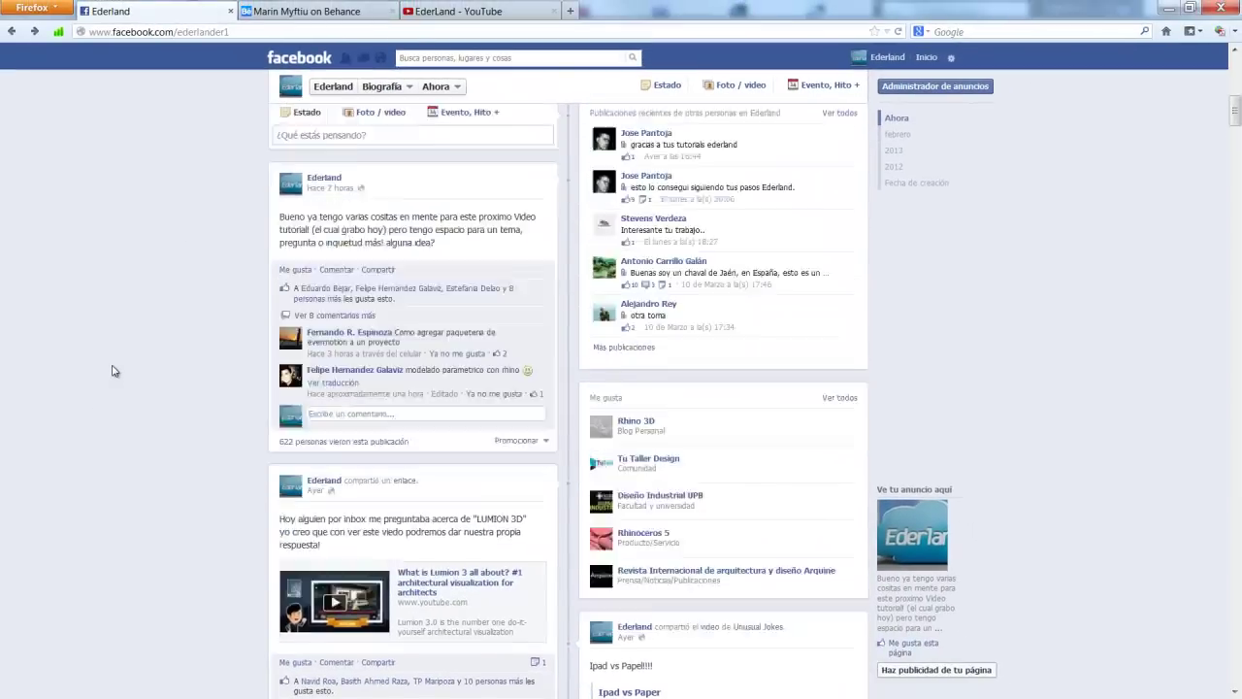
{"action": "scroll", "coordinate": [111, 369], "scroll_direction": "up", "scroll_amount": 3}
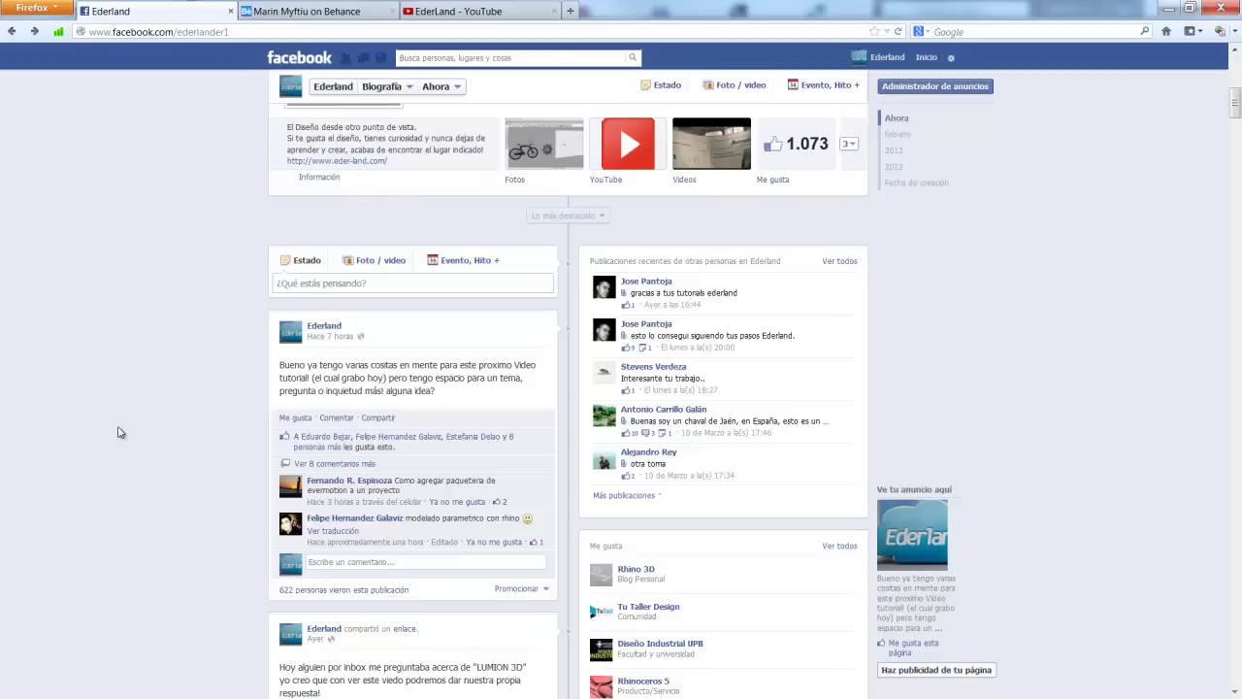
Load the Evermotion website in a new browser tab
{"action": "left_click", "coordinate": [572, 12]}
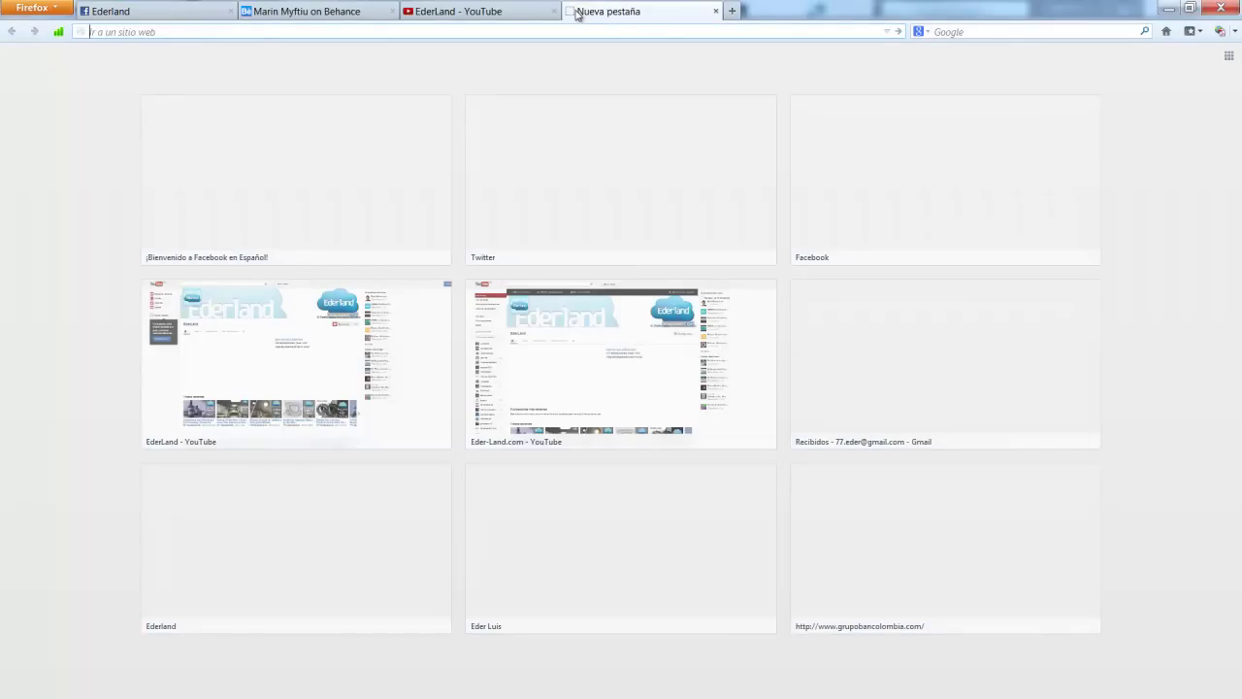
{"action": "type", "text": "e"}
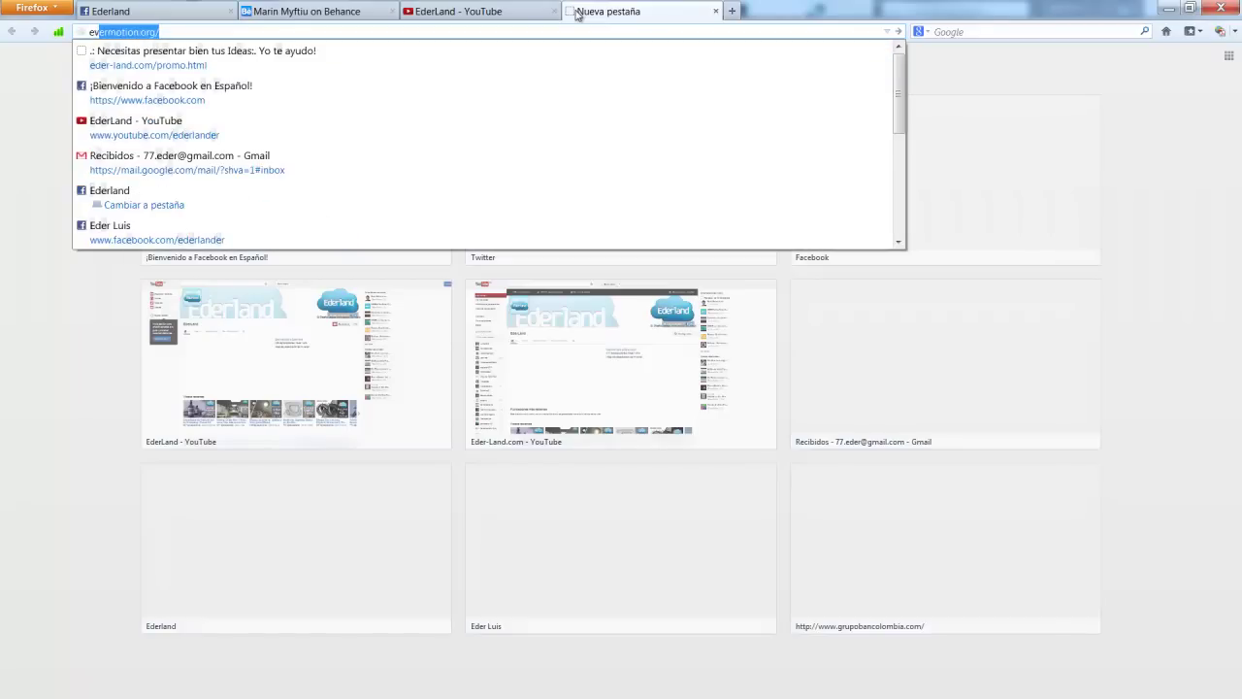
{"action": "type", "text": "v"}
{"action": "key", "text": "Return"}
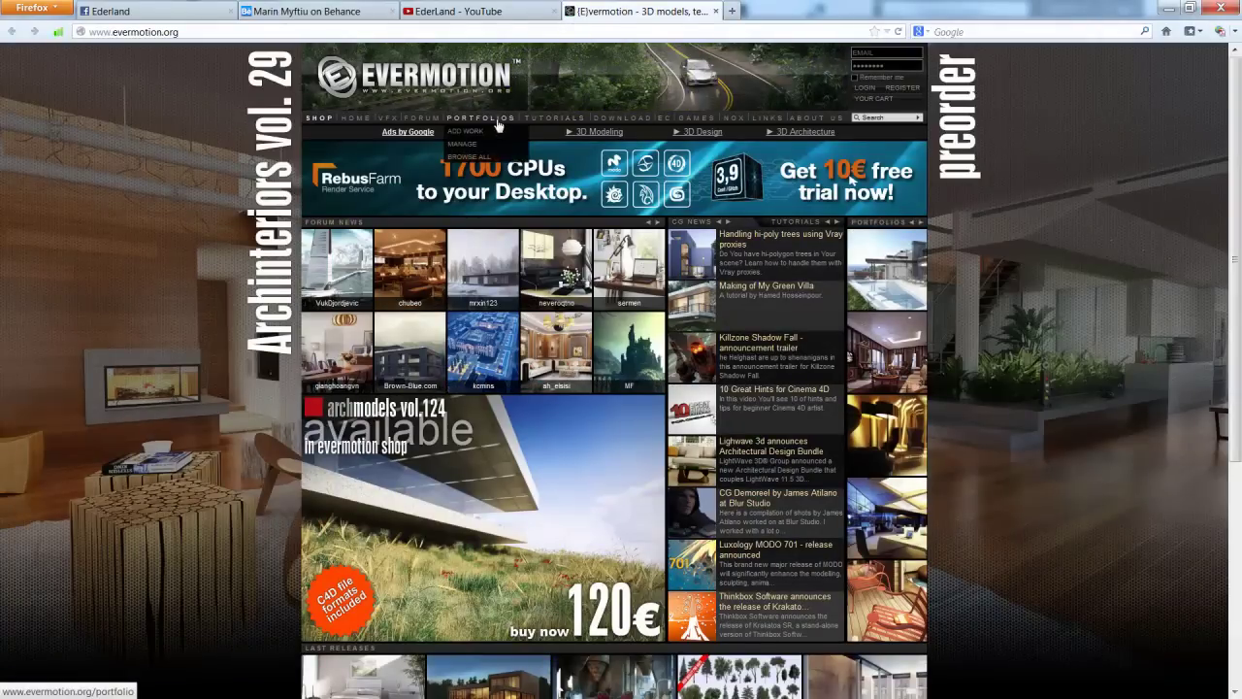
Go through Tutorials to the free Download page and expand the 3d models category
{"action": "left_click", "coordinate": [565, 128]}
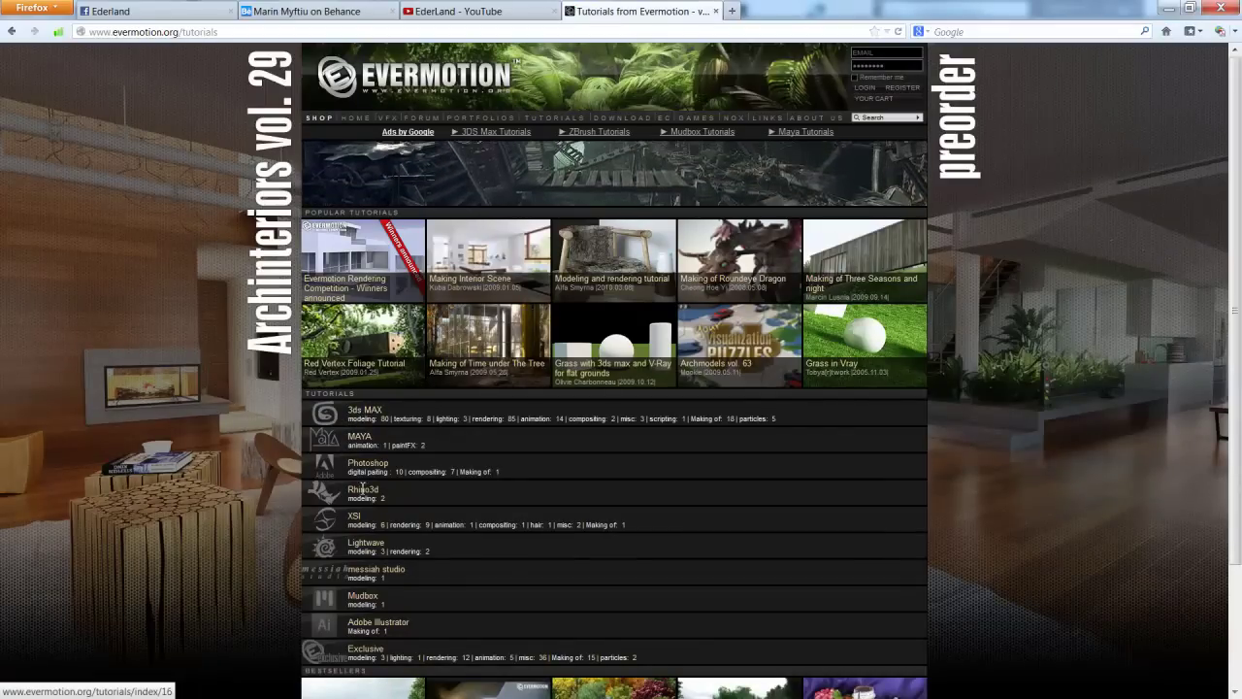
{"action": "left_click", "coordinate": [592, 119]}
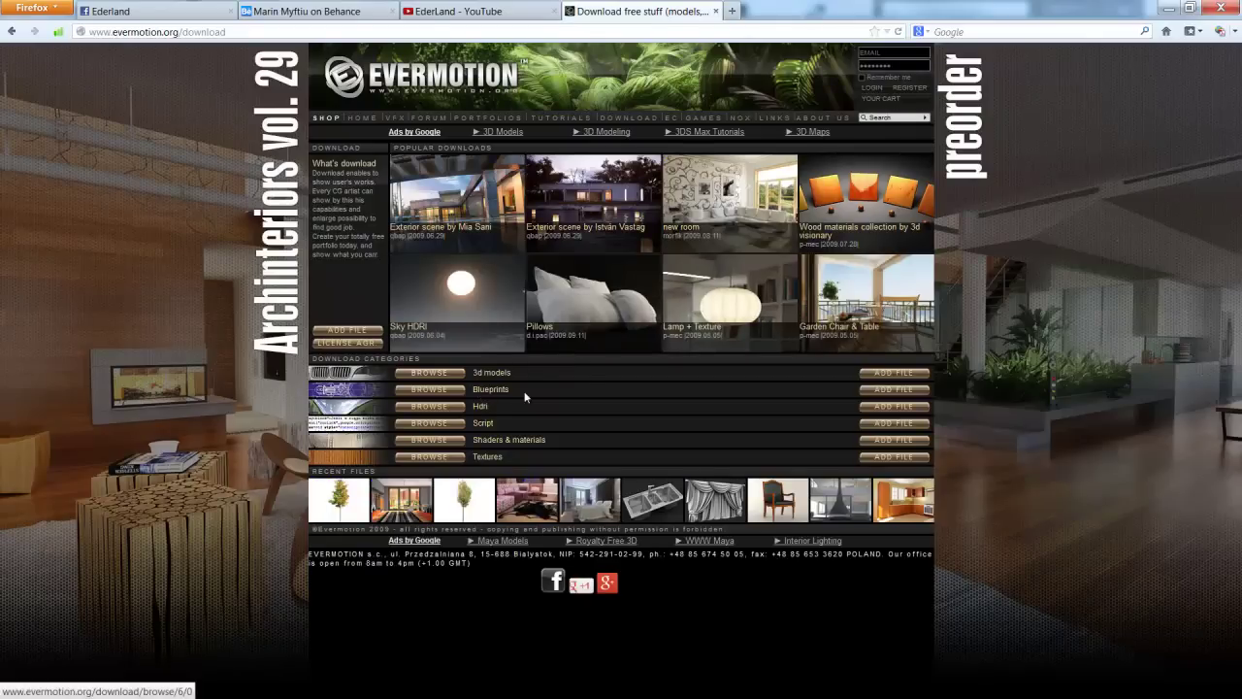
{"action": "left_click", "coordinate": [450, 382]}
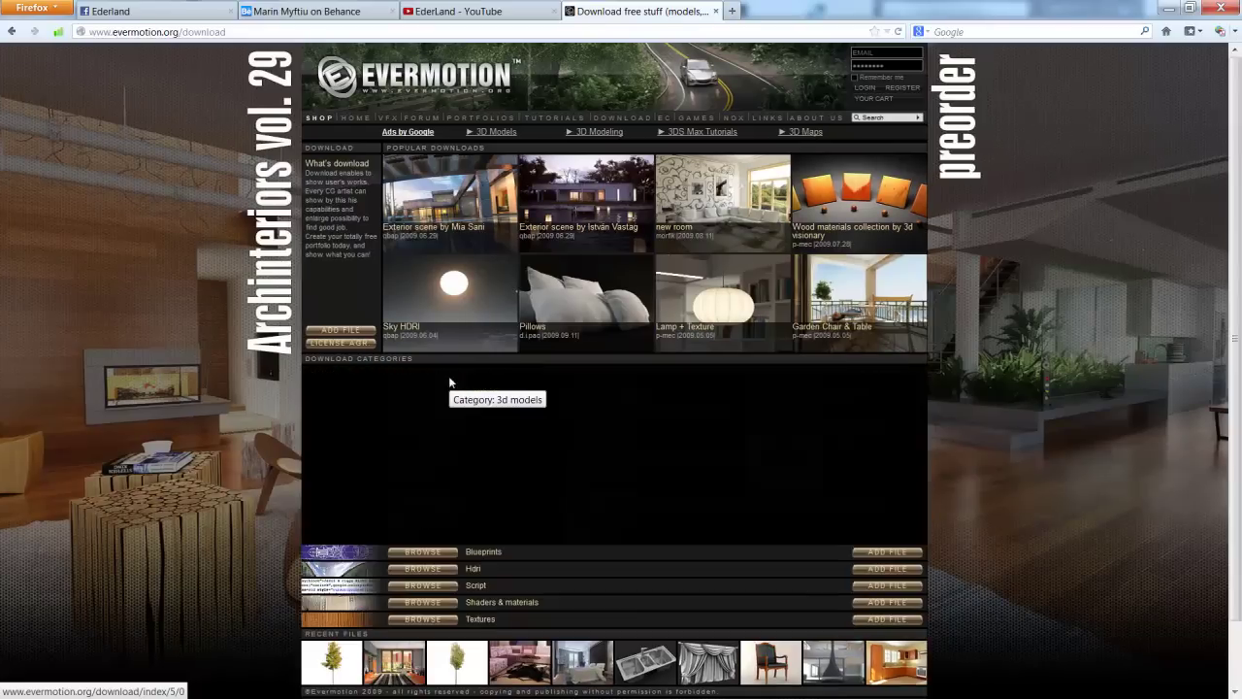
{"action": "scroll", "coordinate": [451, 381], "scroll_direction": "down", "scroll_amount": 1}
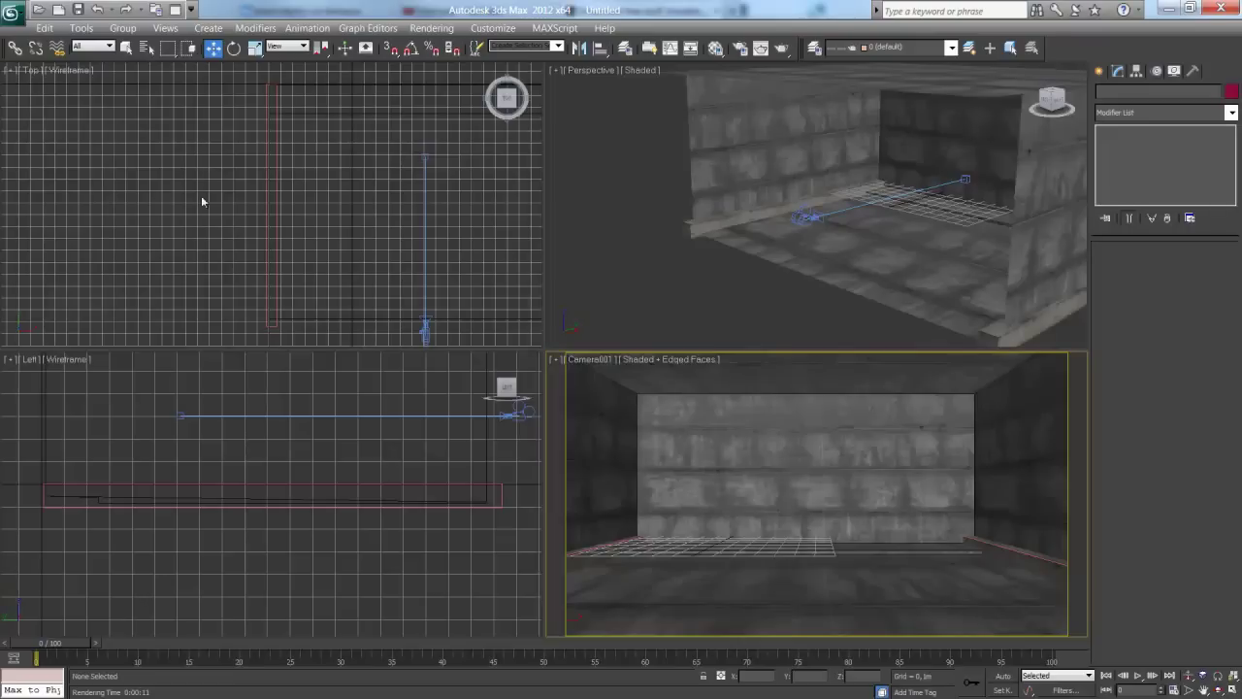
Maximize the Perspective viewport, orbit the room, and open the application menu's Import options
{"action": "left_click", "coordinate": [725, 290]}
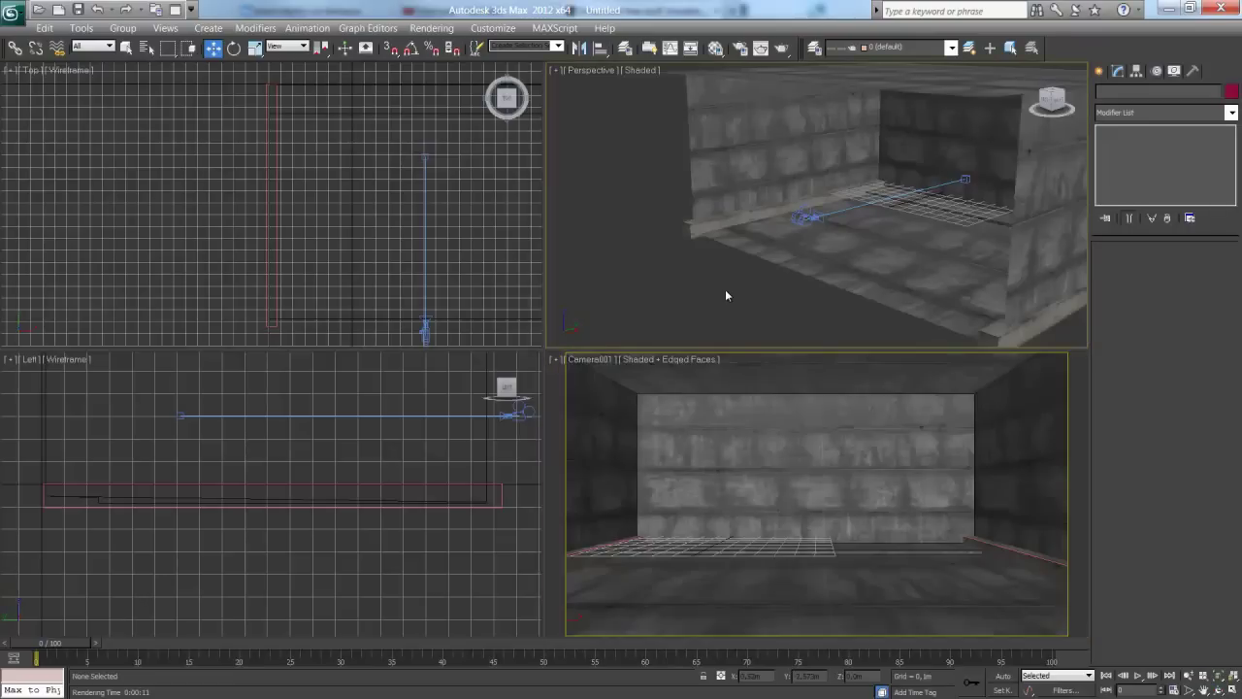
{"action": "left_click", "coordinate": [1233, 688]}
{"action": "middle_click_drag", "start_coordinate": [338, 411], "coordinate": [90, 133], "text": "alt"}
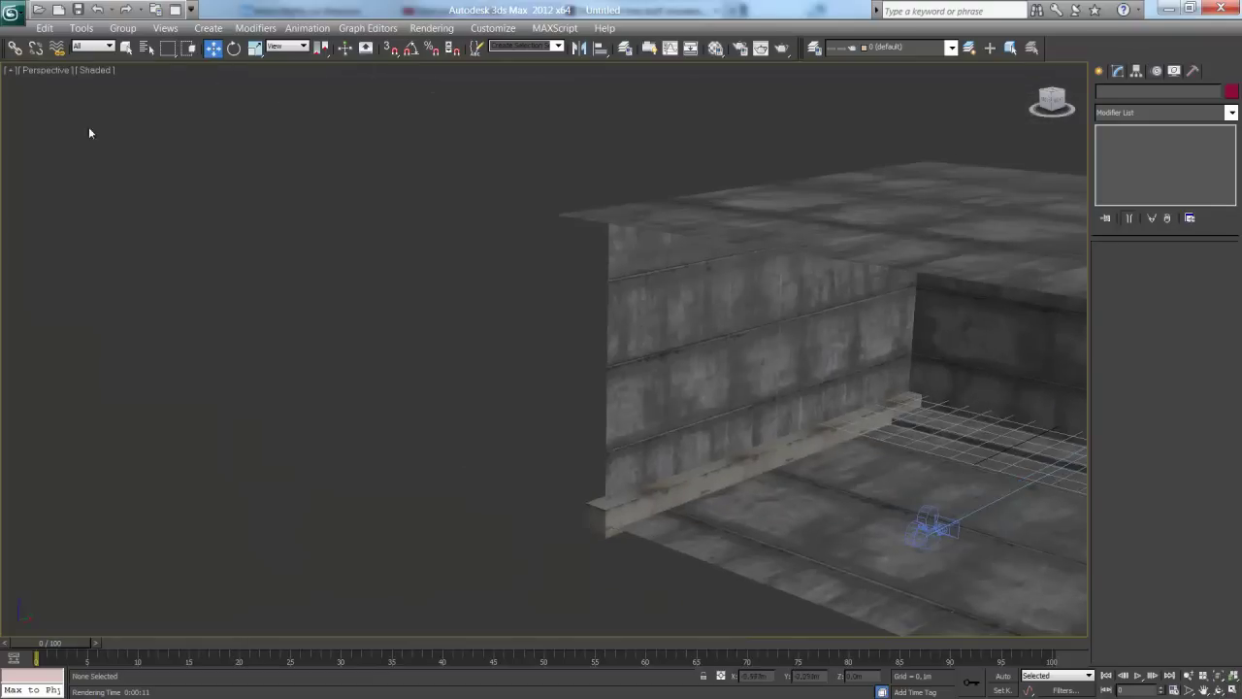
{"action": "left_click", "coordinate": [11, 14]}
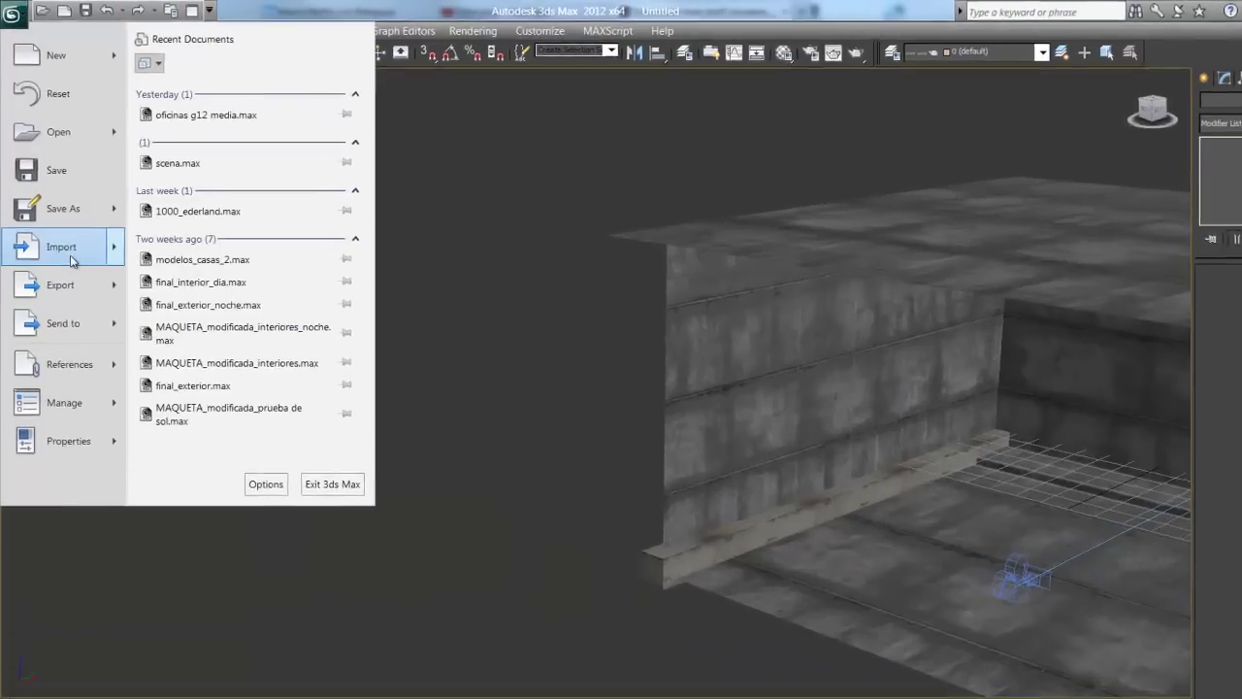
{"action": "mouse_move", "coordinate": [93, 376]}
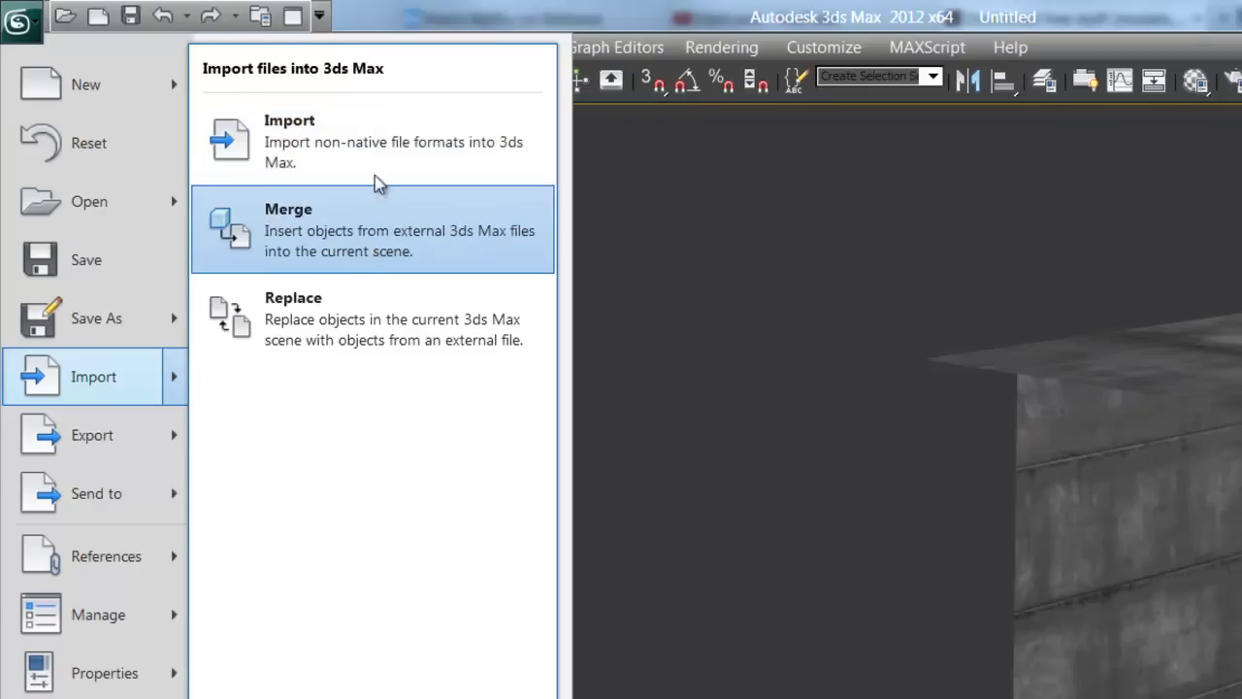
Start Merge and browse to the D:\Recursos 3D\sillas\VRAY folder
{"action": "left_click", "coordinate": [328, 236]}
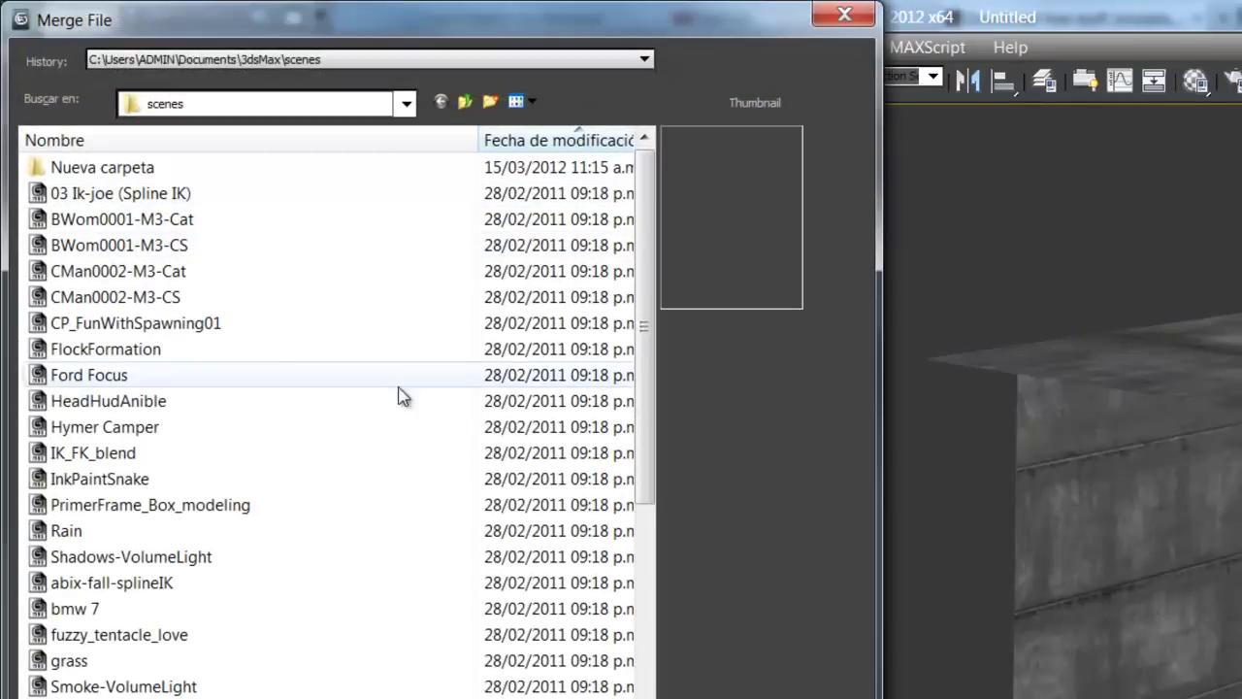
{"action": "left_click", "coordinate": [405, 103]}
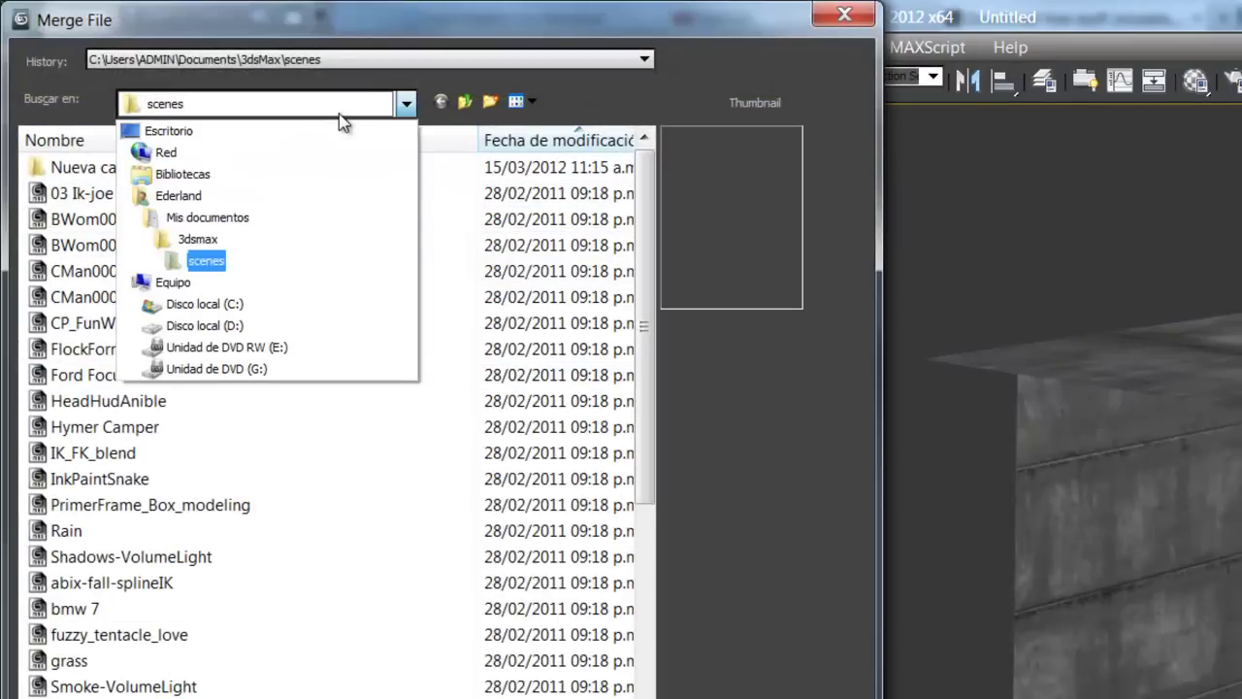
{"action": "left_click", "coordinate": [229, 333]}
{"action": "scroll", "coordinate": [278, 360], "scroll_direction": "down", "scroll_amount": 5}
{"action": "double_click", "coordinate": [337, 347]}
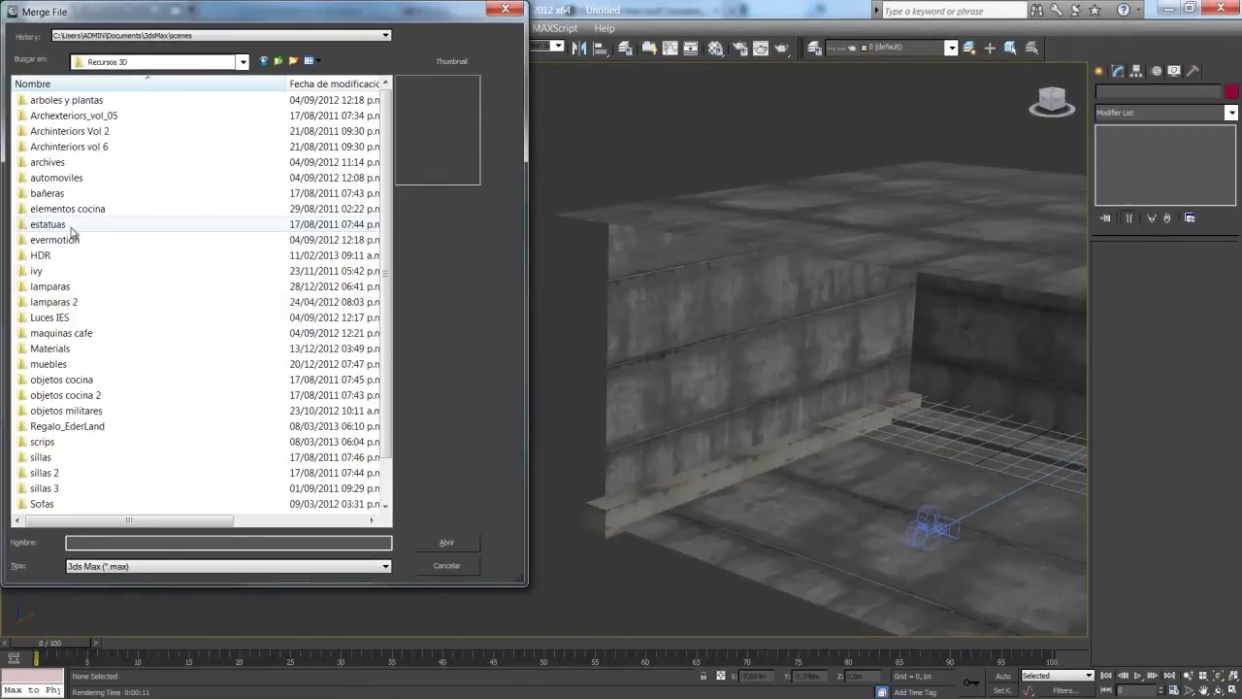
{"action": "double_click", "coordinate": [46, 457]}
{"action": "double_click", "coordinate": [43, 131]}
Open chair file 005 and select all three of its objects in the Merge list
{"action": "left_click", "coordinate": [39, 100]}
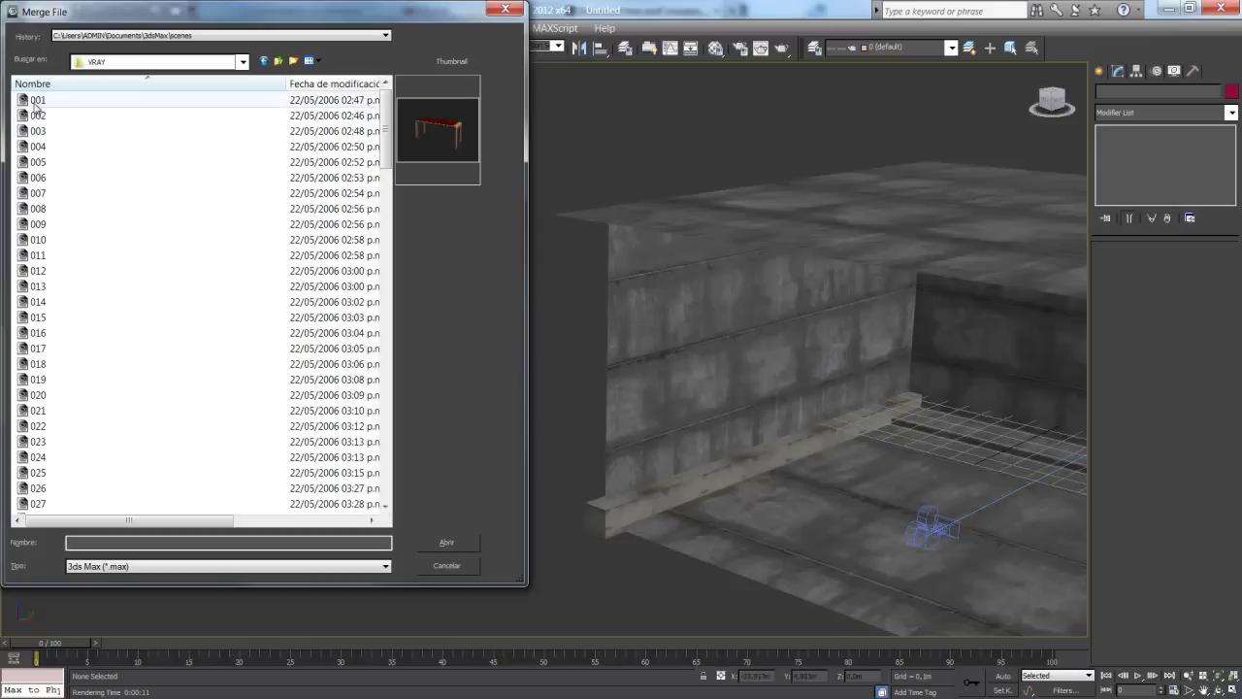
{"action": "key", "text": "Down"}
{"action": "key", "text": "Down"}
{"action": "key", "text": "Down"}
{"action": "key", "text": "Down"}
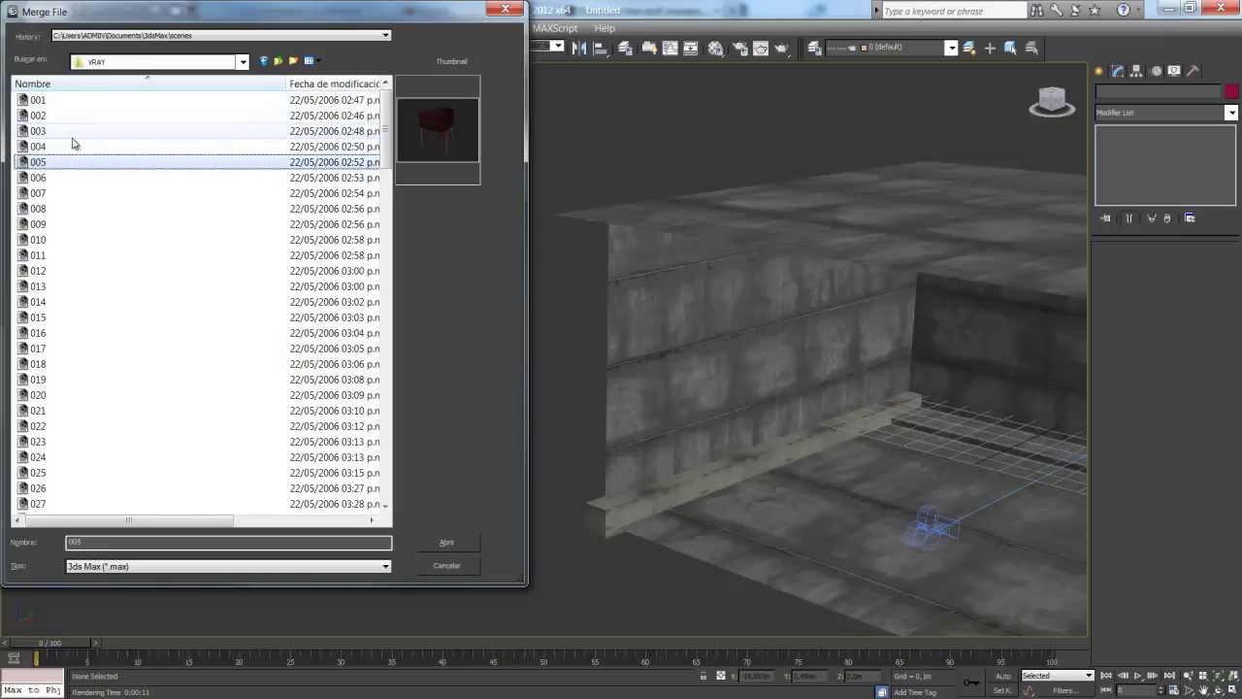
{"action": "left_click", "coordinate": [448, 540]}
{"action": "left_click_drag", "start_coordinate": [488, 234], "coordinate": [509, 281]}
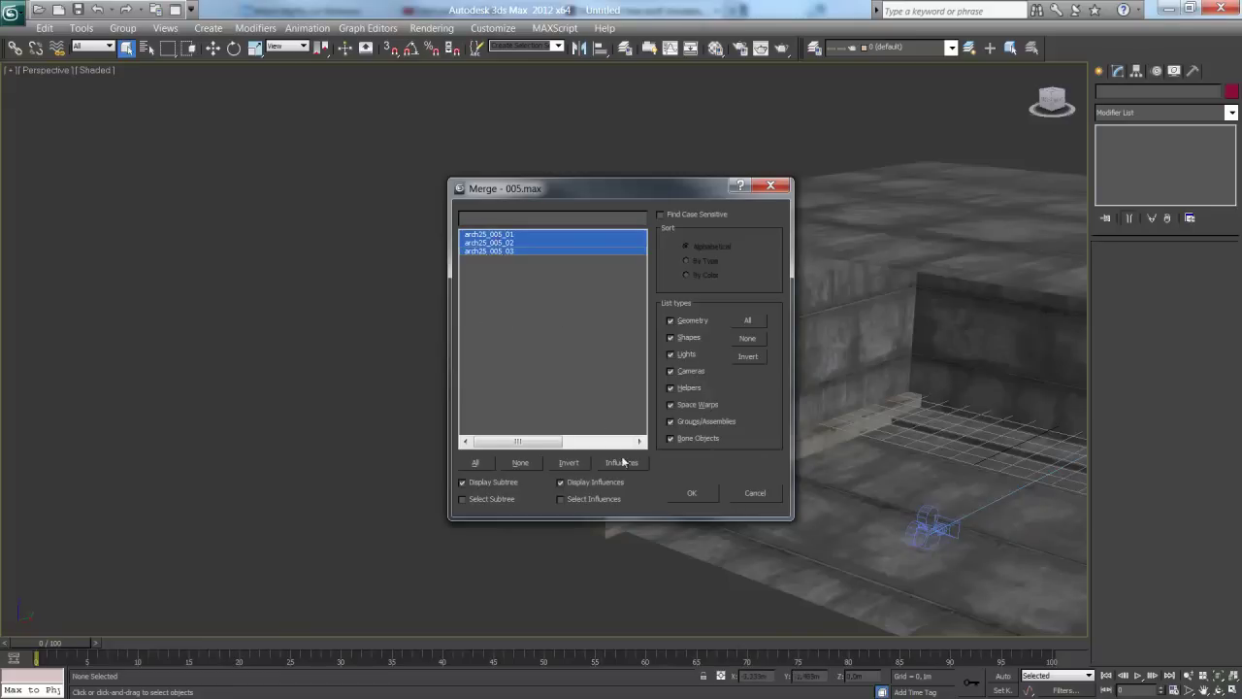
Merge the chair objects, move them front-left, and group them as 'silla'
{"action": "left_click", "coordinate": [690, 492]}
{"action": "scroll", "coordinate": [673, 452], "scroll_direction": "down", "scroll_amount": 5}
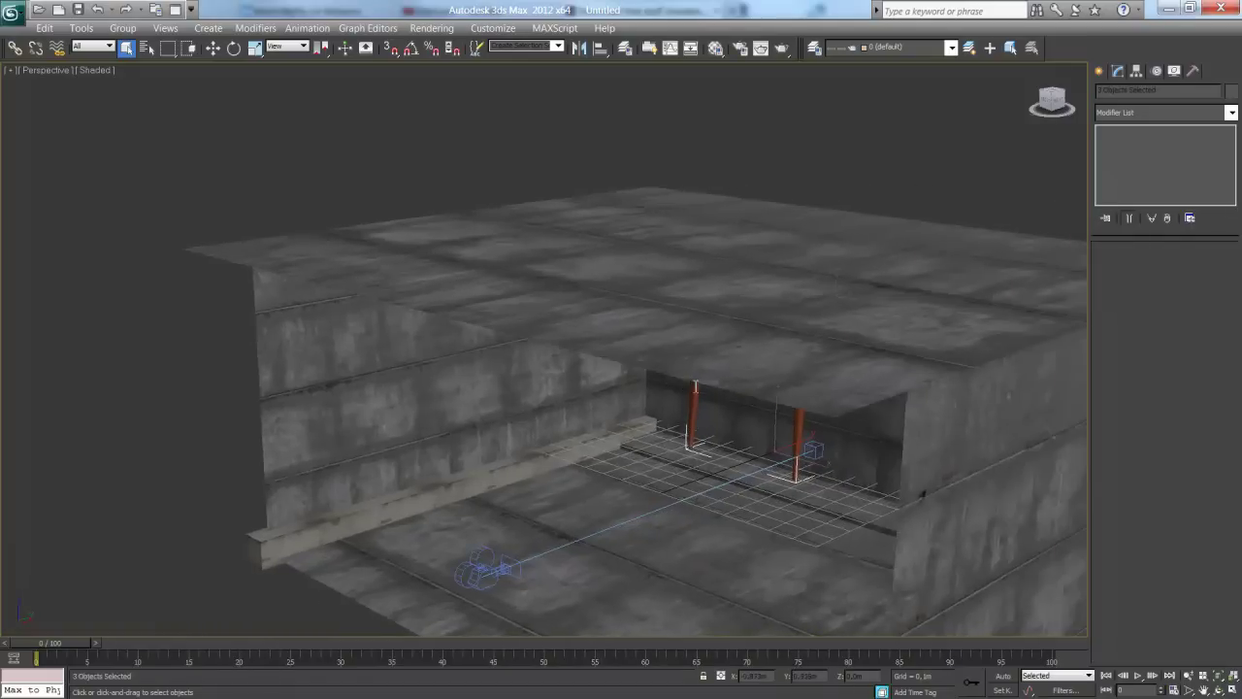
{"action": "left_click", "coordinate": [212, 48]}
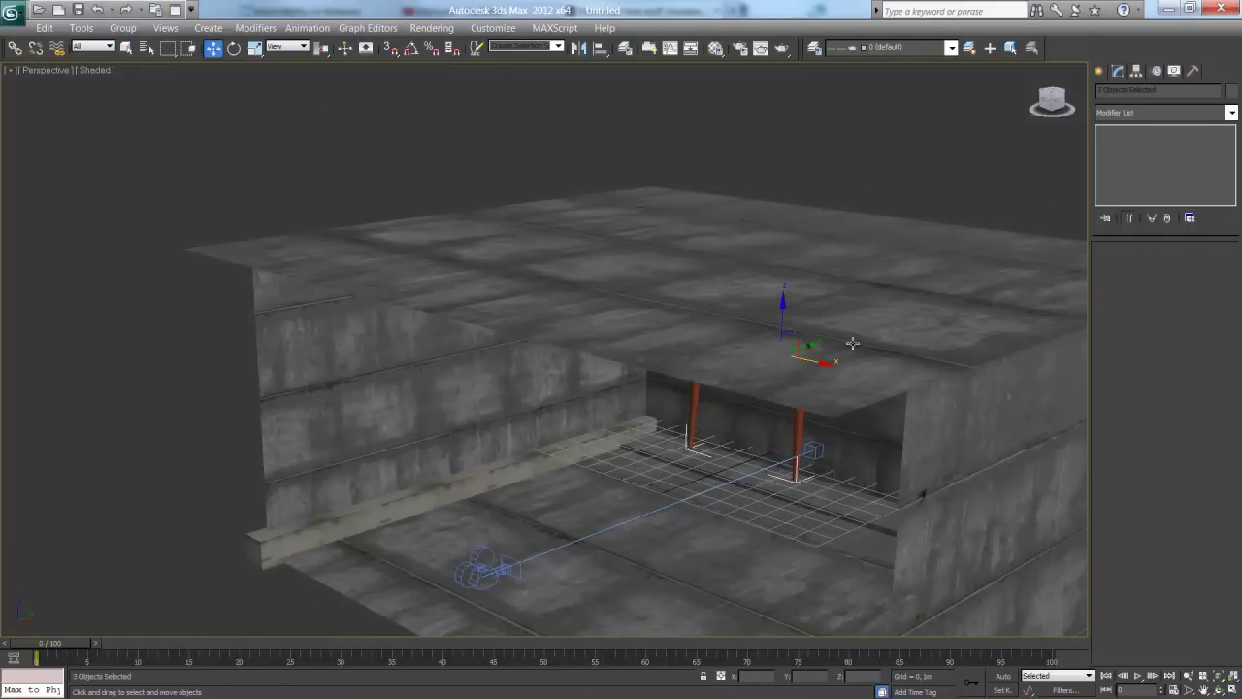
{"action": "left_click_drag", "start_coordinate": [813, 346], "coordinate": [444, 454]}
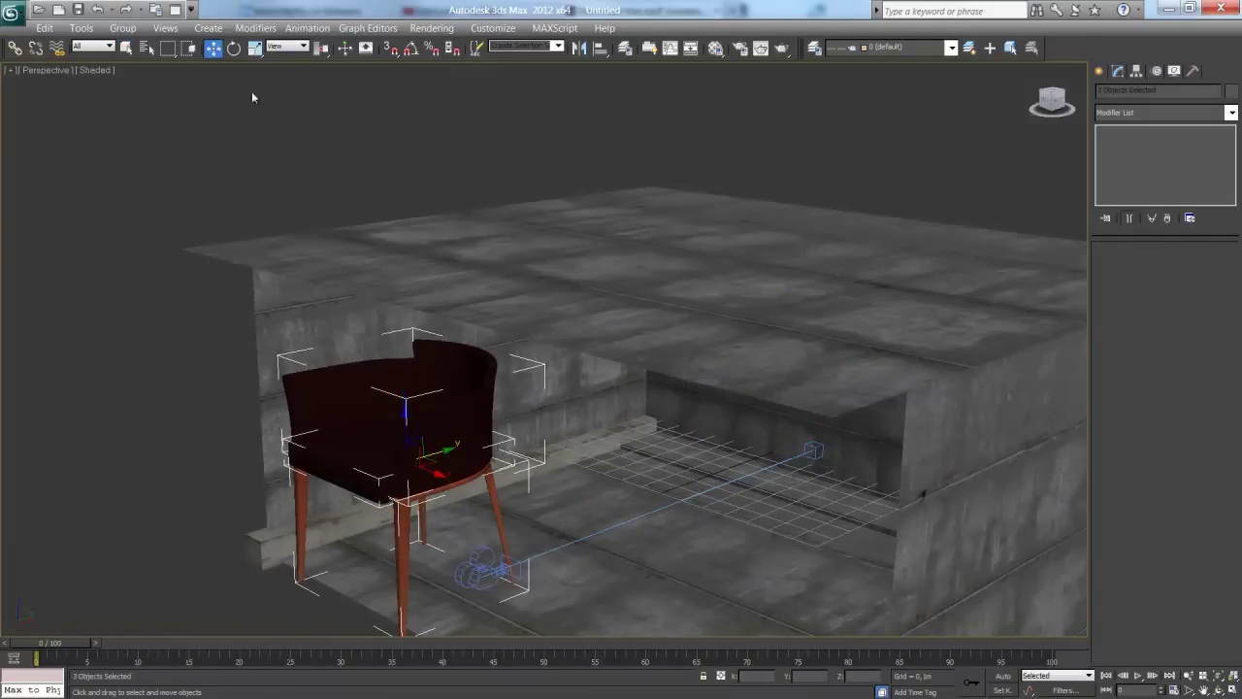
{"action": "left_click", "coordinate": [123, 29]}
{"action": "left_click", "coordinate": [136, 43]}
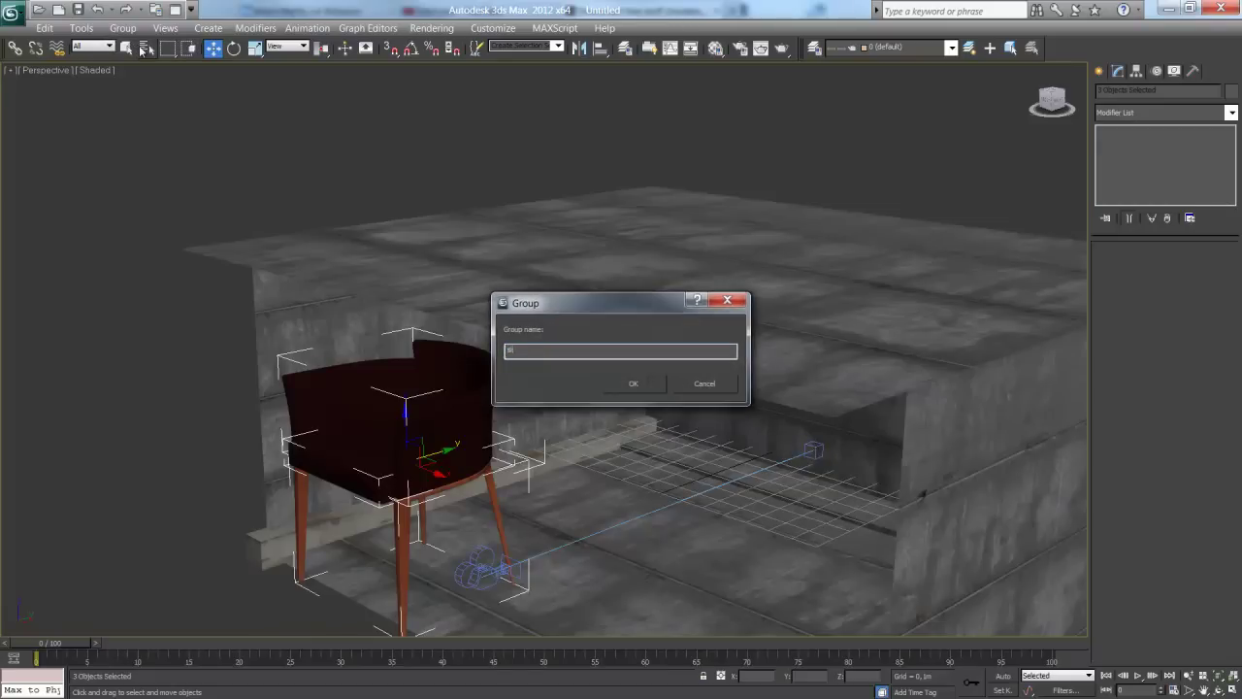
{"action": "type", "text": "a"}
{"action": "key", "text": "Return"}
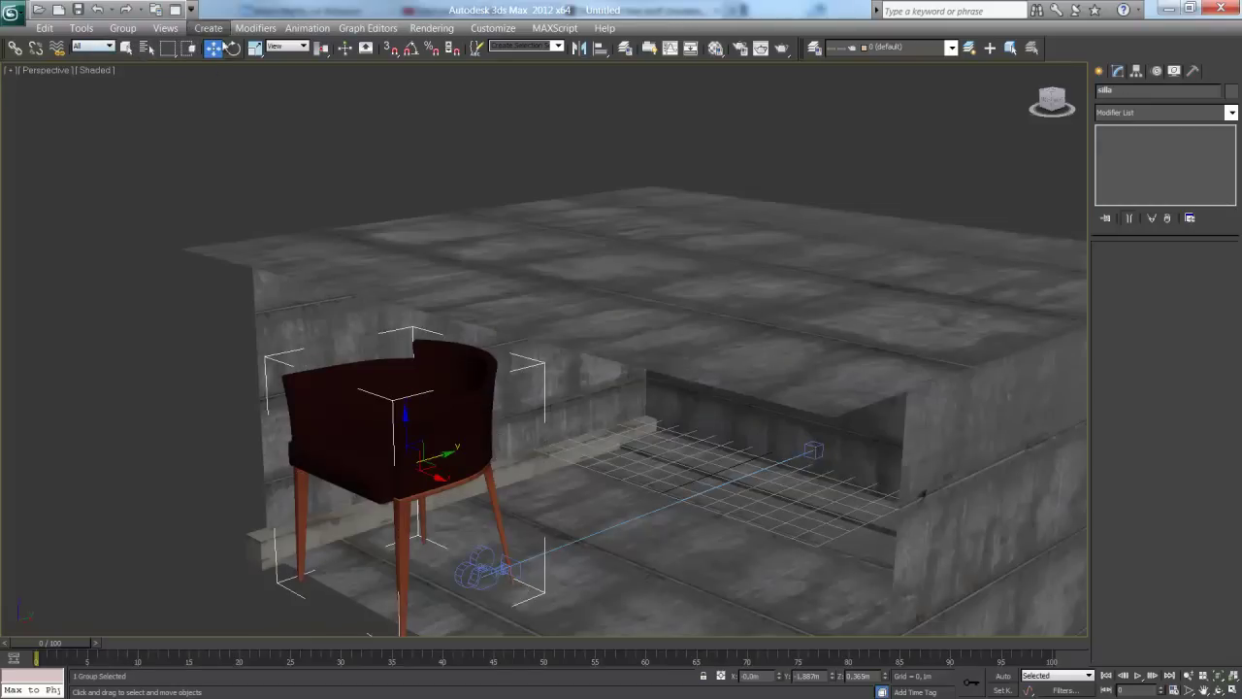
Scale the silla group down, show edged faces with F4, and lower it to the floor
{"action": "left_click", "coordinate": [254, 47]}
{"action": "left_click_drag", "start_coordinate": [404, 466], "coordinate": [383, 555]}
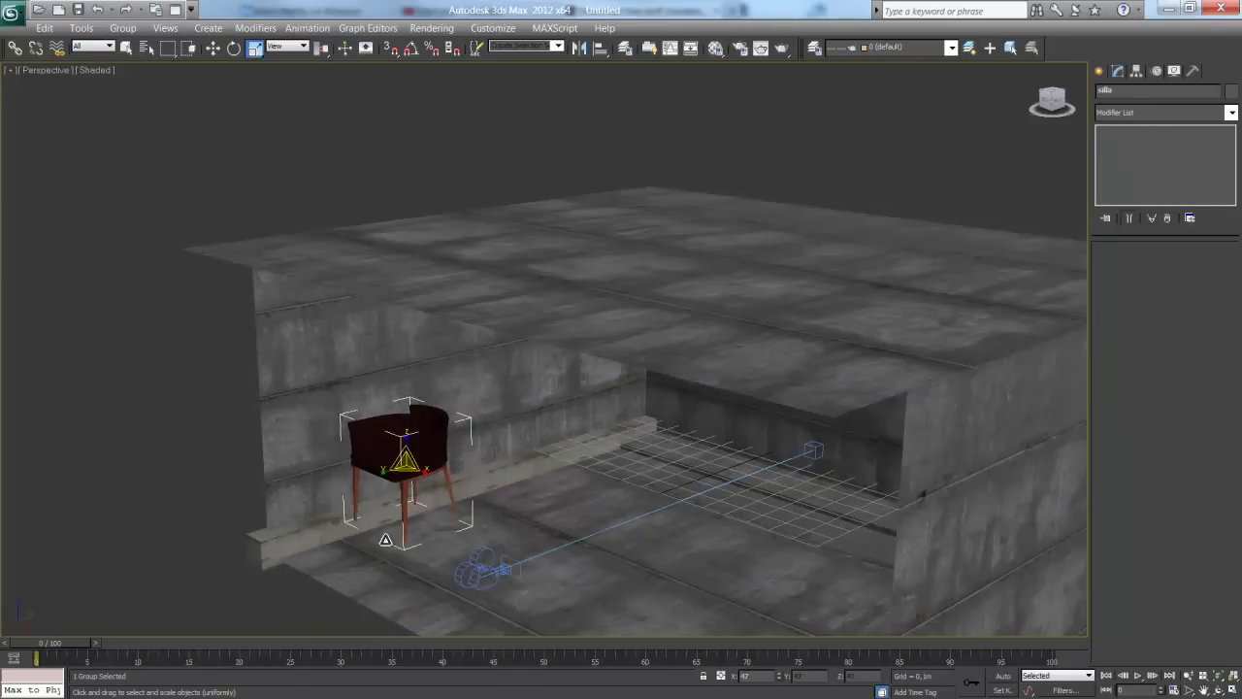
{"action": "key", "text": "F4"}
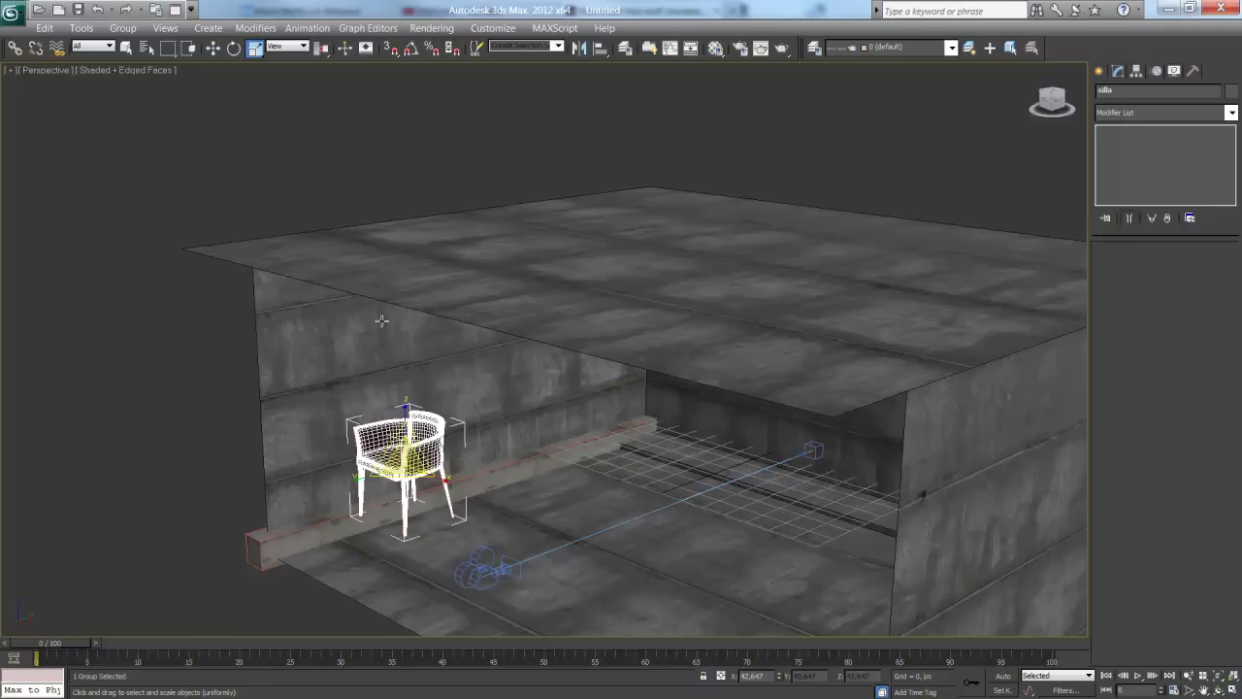
{"action": "left_click", "coordinate": [213, 48]}
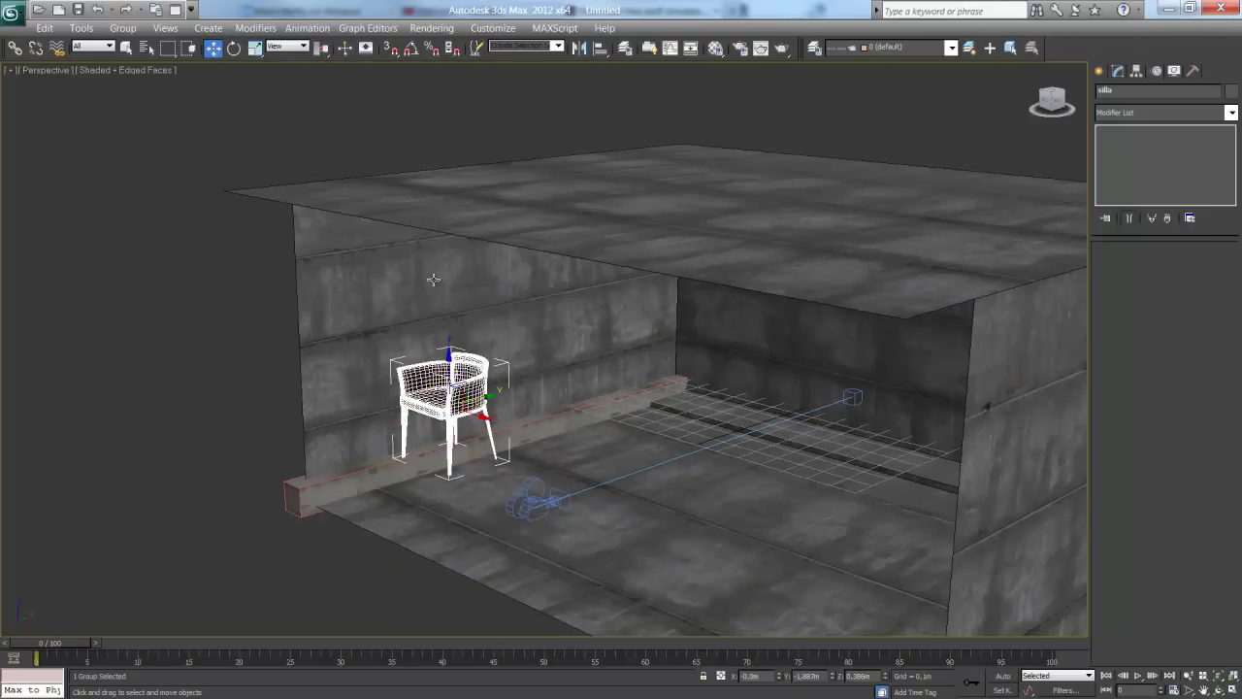
{"action": "mouse_move", "coordinate": [452, 361]}
{"action": "left_mouse_down"}
{"action": "mouse_move", "coordinate": [452, 464]}
{"action": "mouse_move", "coordinate": [677, 344]}
{"action": "left_mouse_up"}
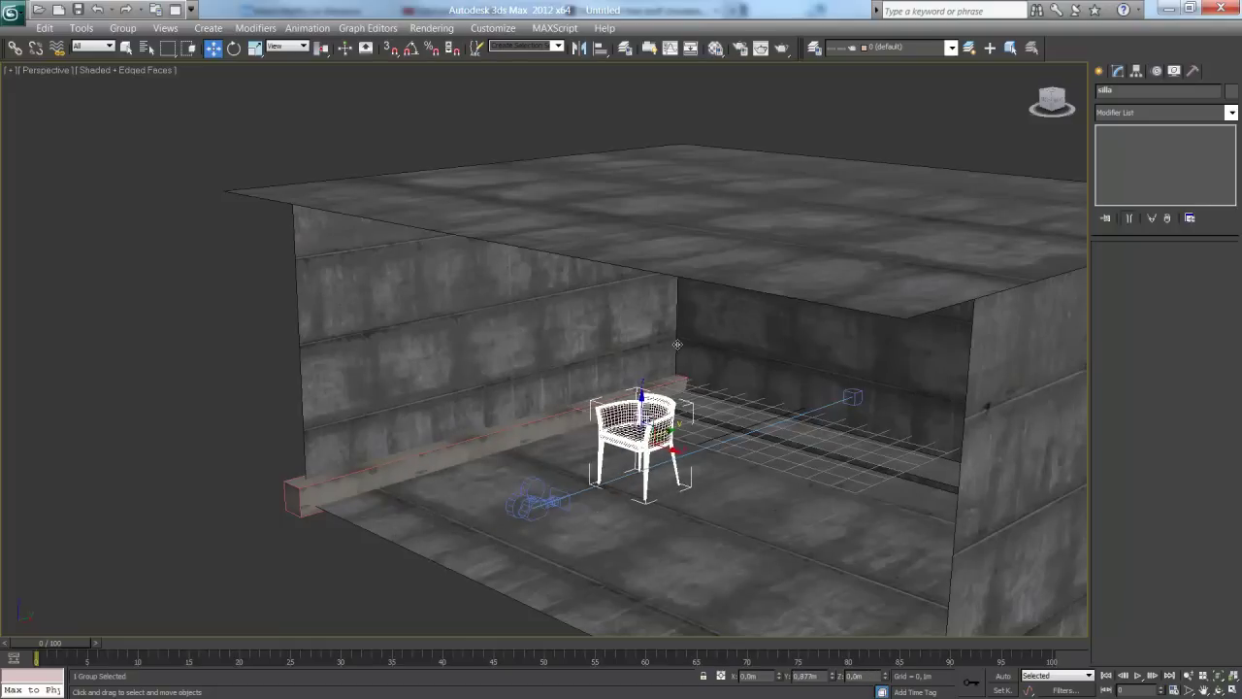
Rotate the chair about 91° around vertical and move it back toward the wall
{"action": "left_click", "coordinate": [234, 47]}
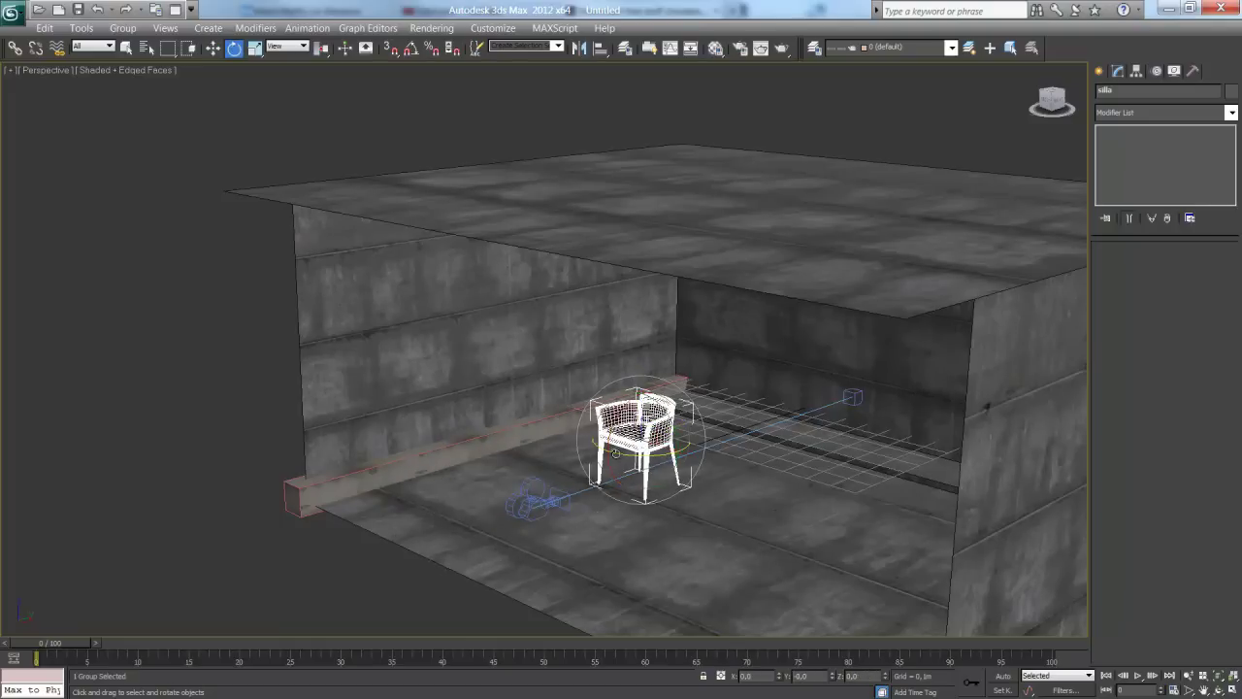
{"action": "left_click_drag", "start_coordinate": [615, 453], "coordinate": [735, 458]}
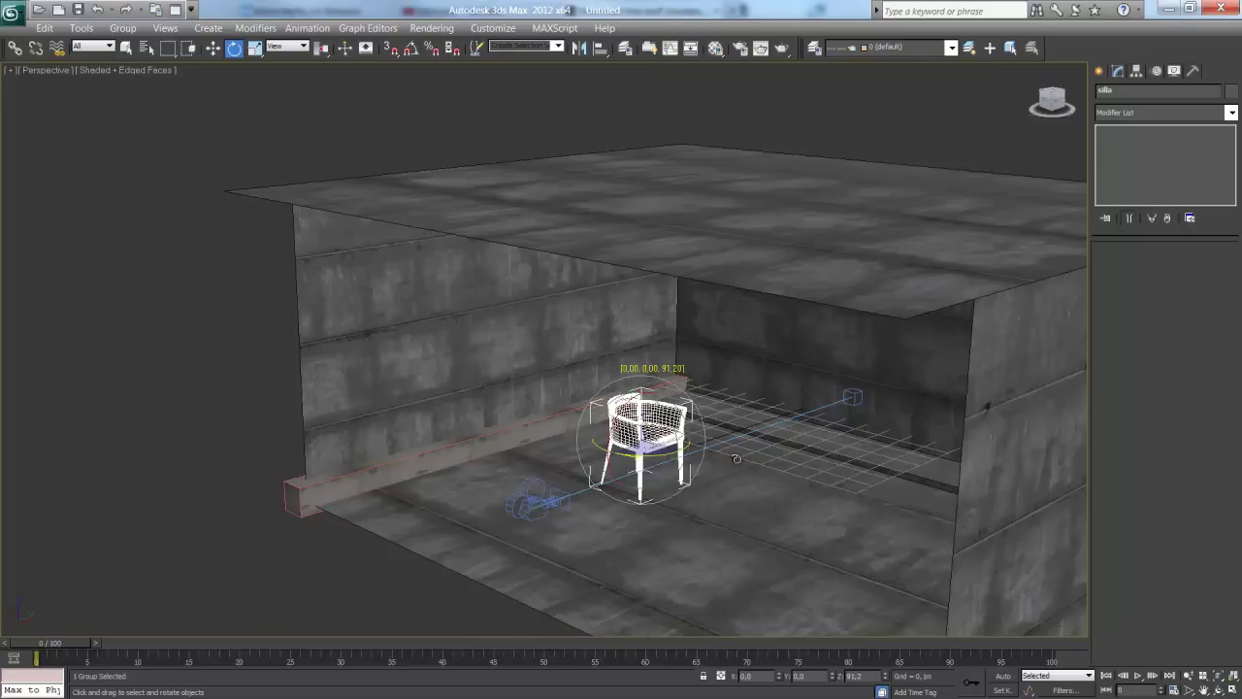
{"action": "left_click", "coordinate": [213, 47]}
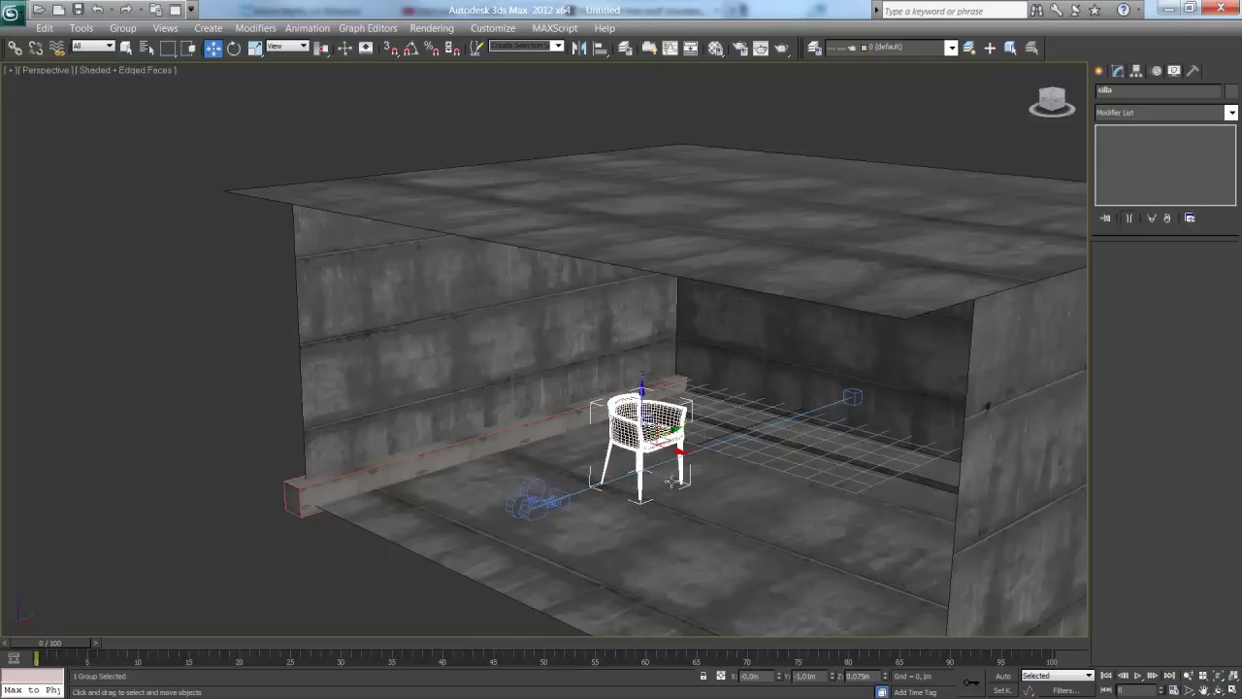
{"action": "left_click_drag", "start_coordinate": [685, 451], "coordinate": [626, 445]}
{"action": "left_click", "coordinate": [253, 370]}
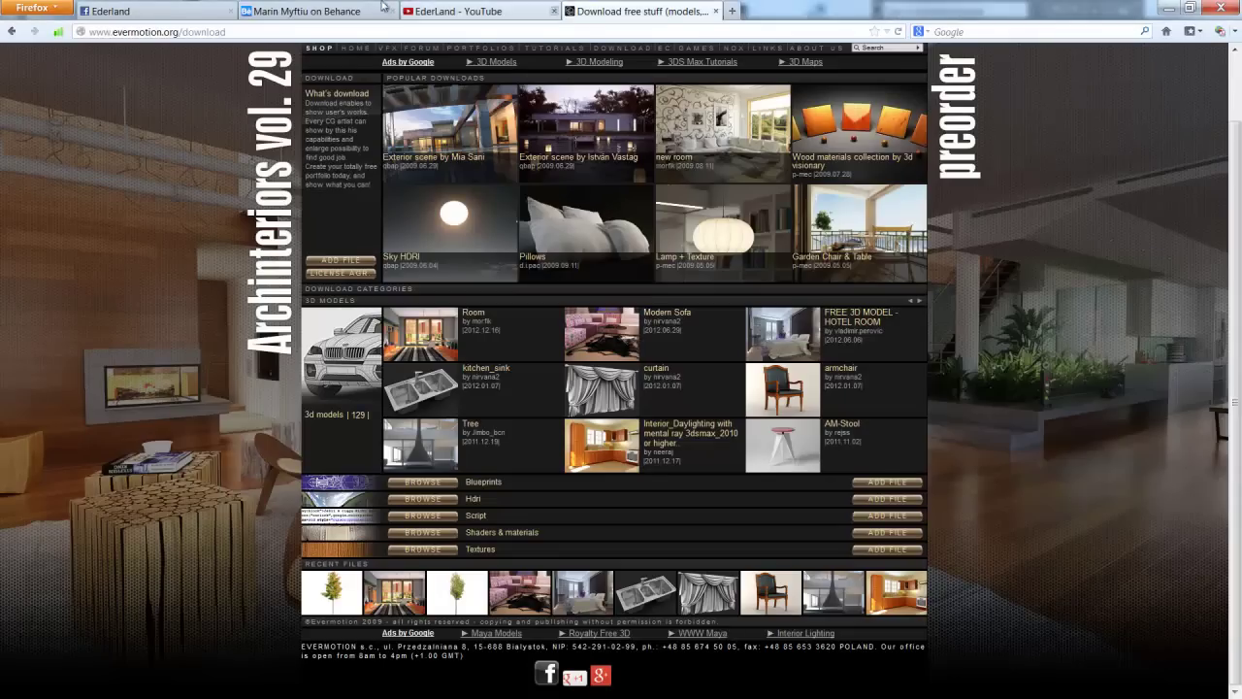
Switch to the Facebook tab and open the full Mensajes inbox via Ver todos
{"action": "left_click", "coordinate": [155, 11]}
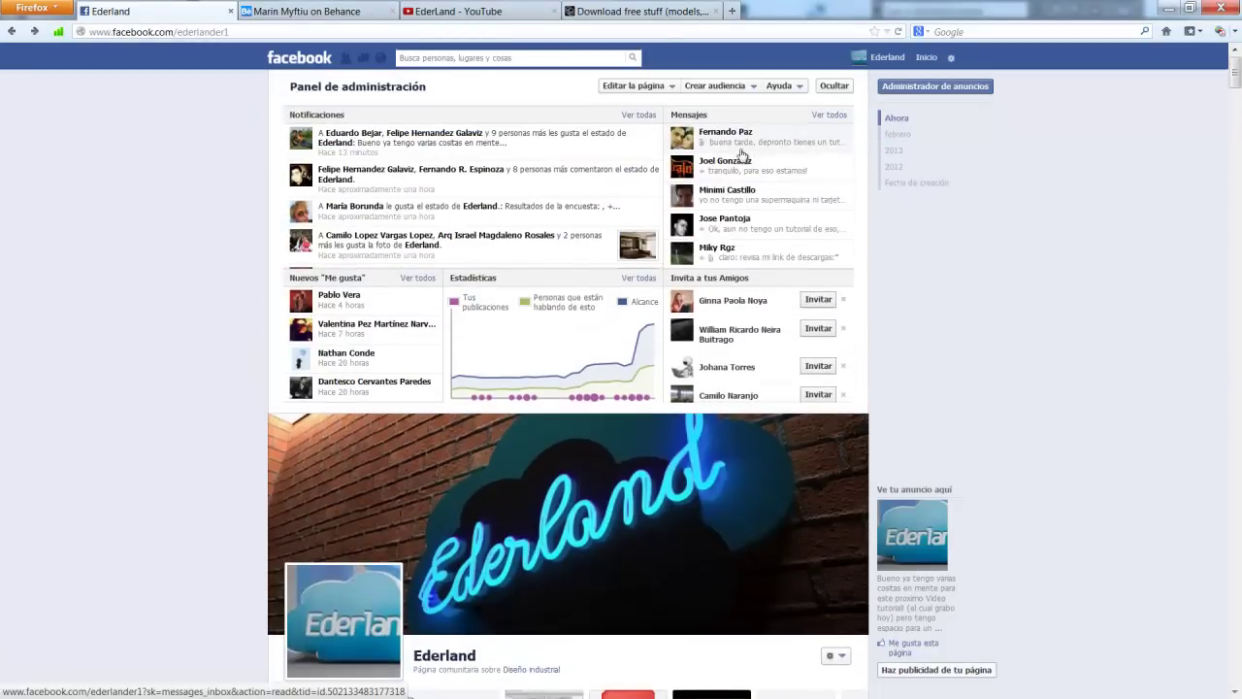
{"action": "scroll", "coordinate": [786, 165], "scroll_direction": "down", "scroll_amount": 3}
{"action": "scroll", "coordinate": [825, 146], "scroll_direction": "up", "scroll_amount": 3}
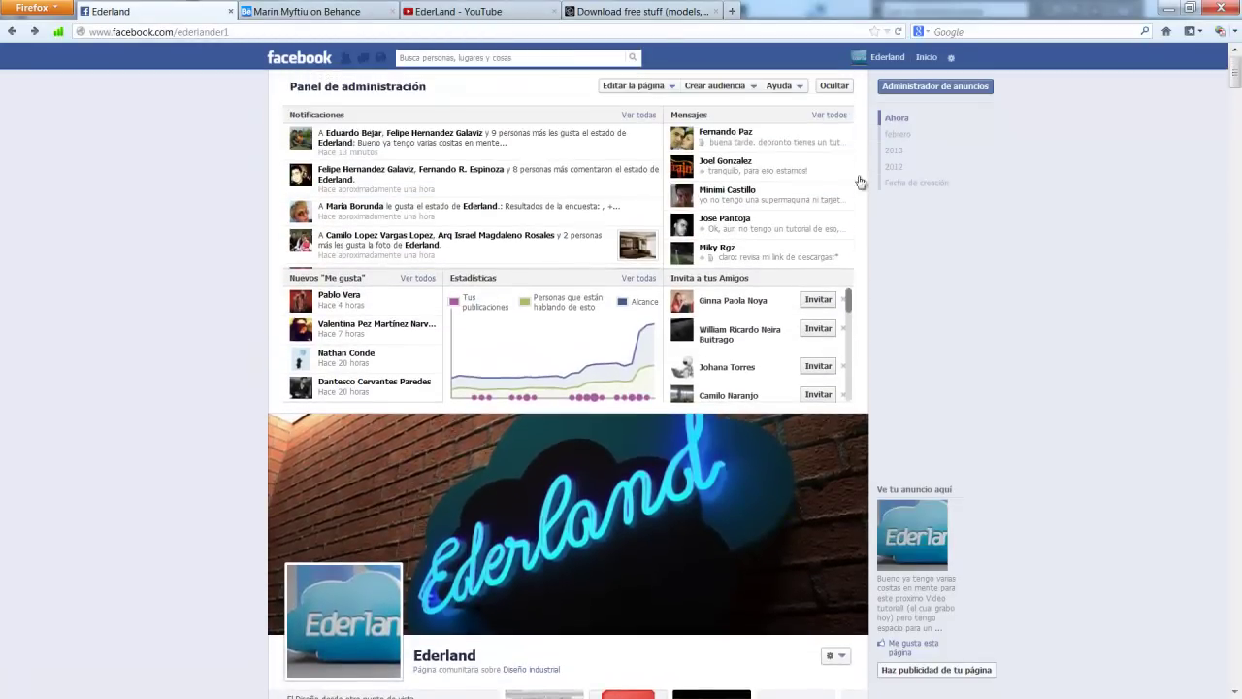
{"action": "left_click", "coordinate": [841, 117]}
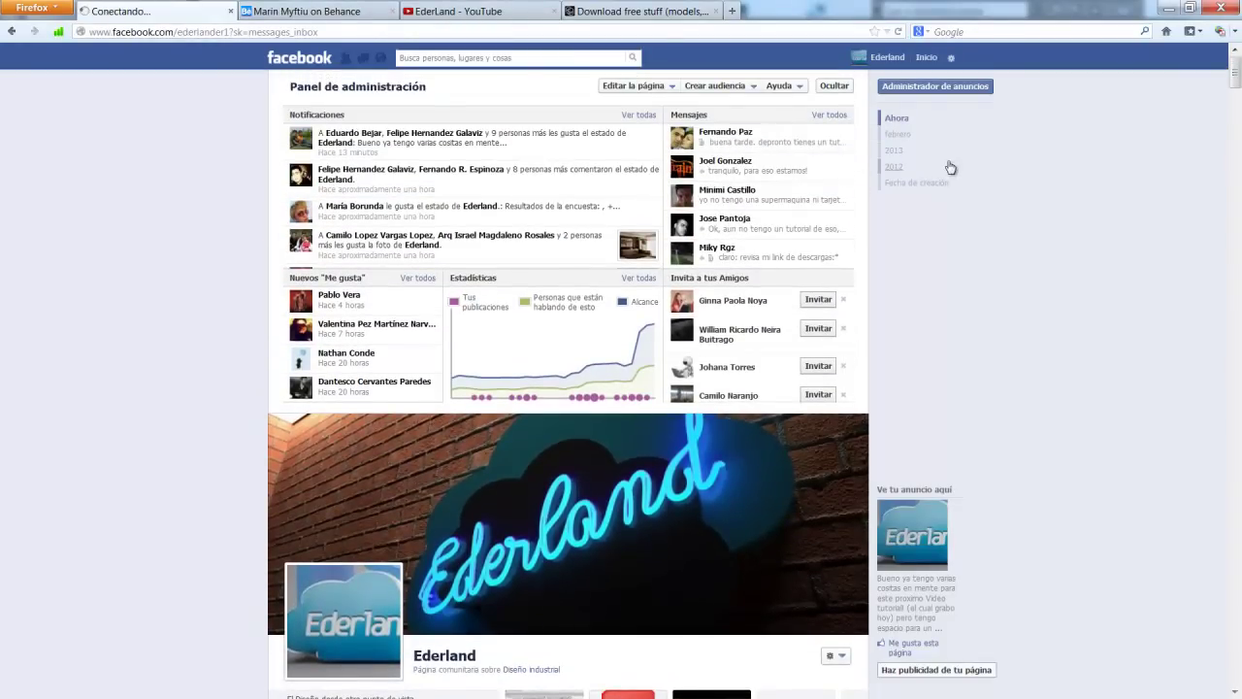
Scroll down the inbox and open one conversation
{"action": "scroll", "coordinate": [572, 466], "scroll_direction": "down", "scroll_amount": 3}
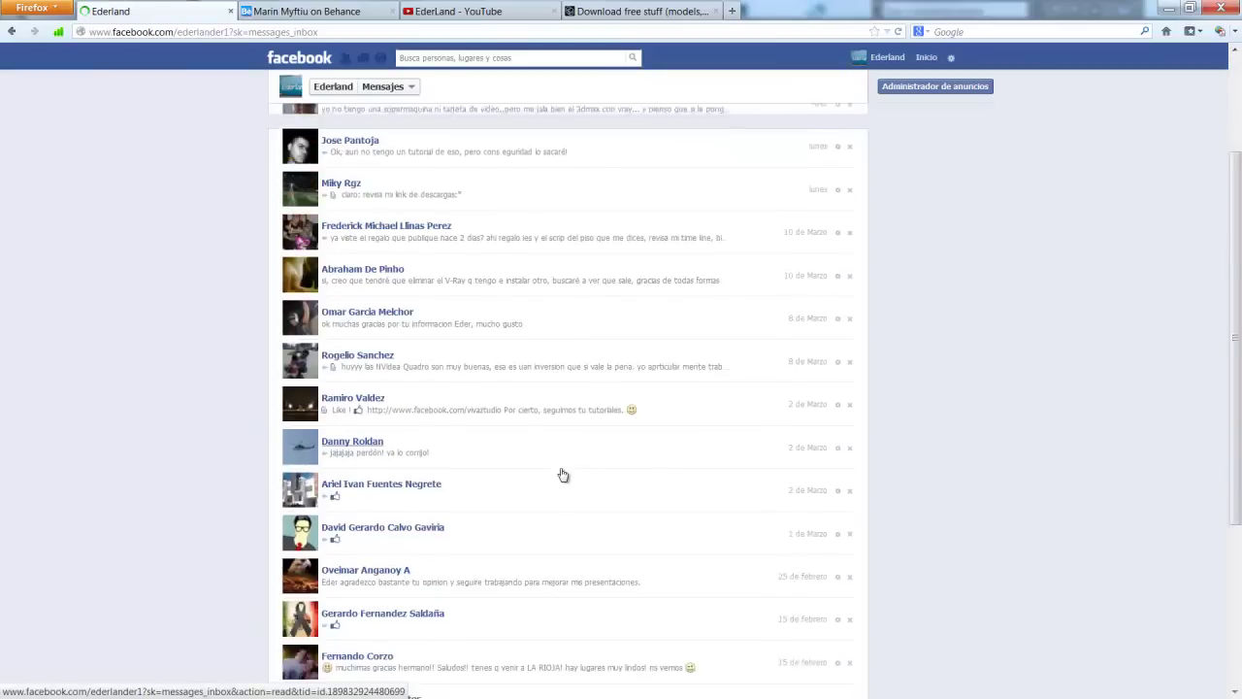
{"action": "scroll", "coordinate": [563, 475], "scroll_direction": "down", "scroll_amount": 3}
{"action": "scroll", "coordinate": [537, 419], "scroll_direction": "down", "scroll_amount": 3}
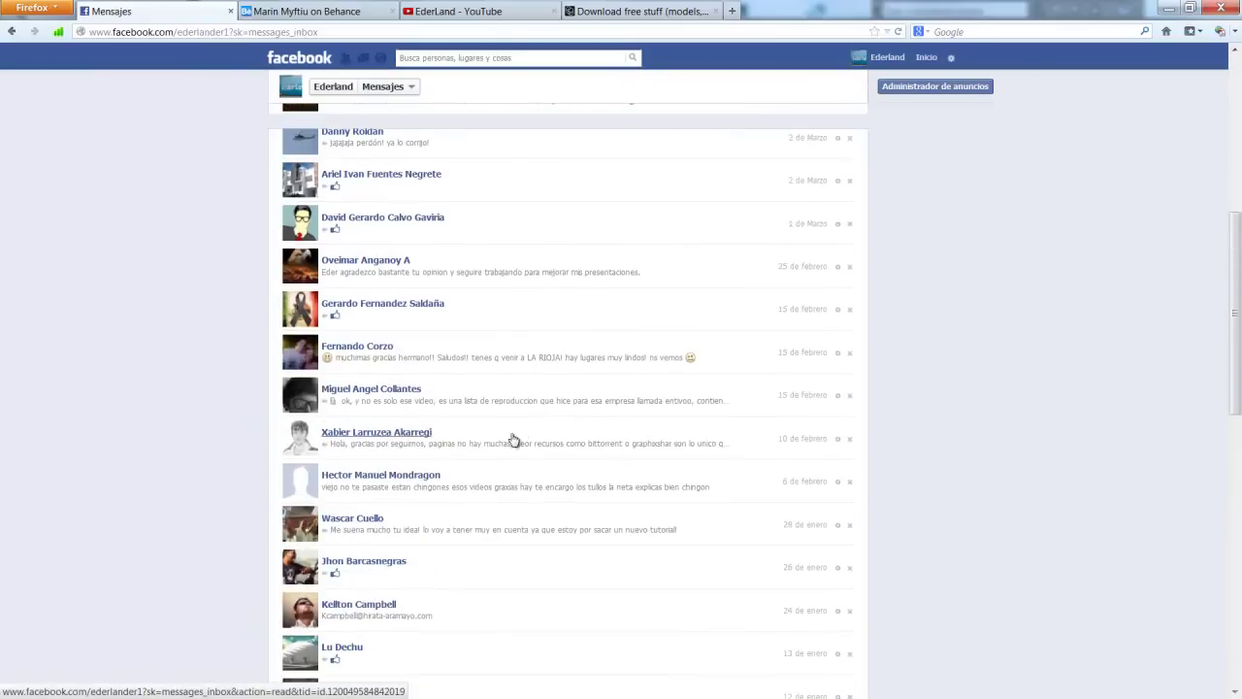
{"action": "left_click", "coordinate": [504, 531]}
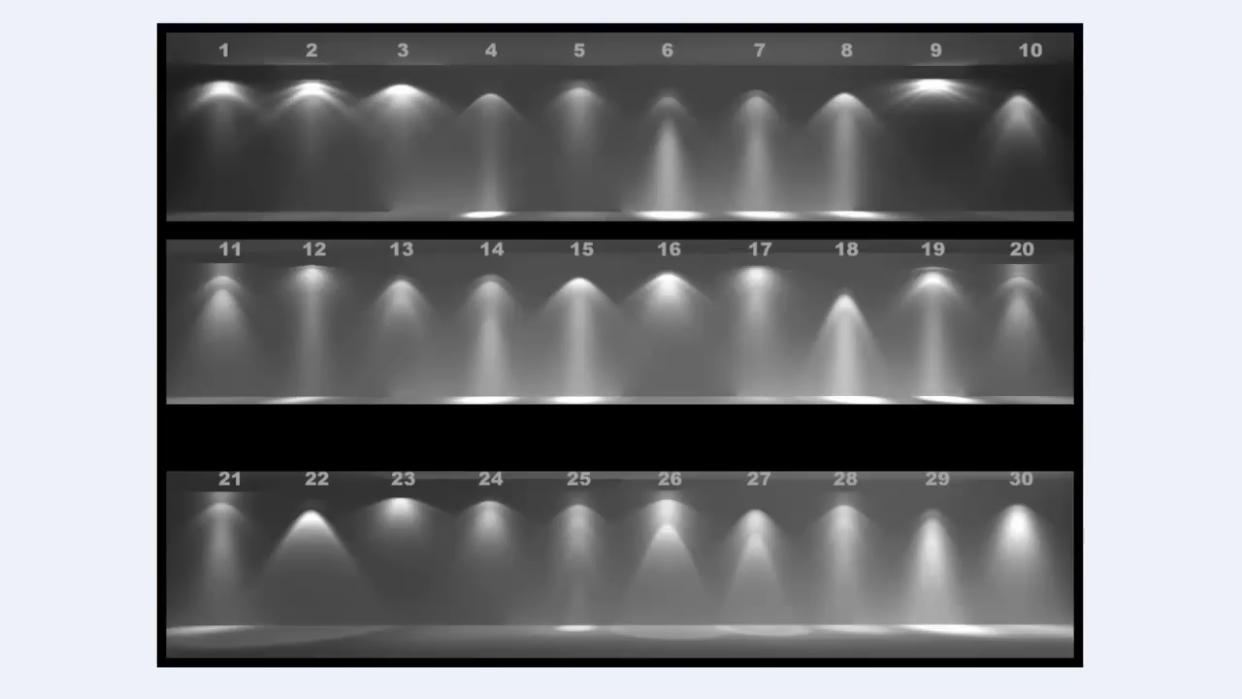
Exit the full-screen IES chart view and move the Creator IES window to screen centre
{"action": "key", "text": "Escape"}
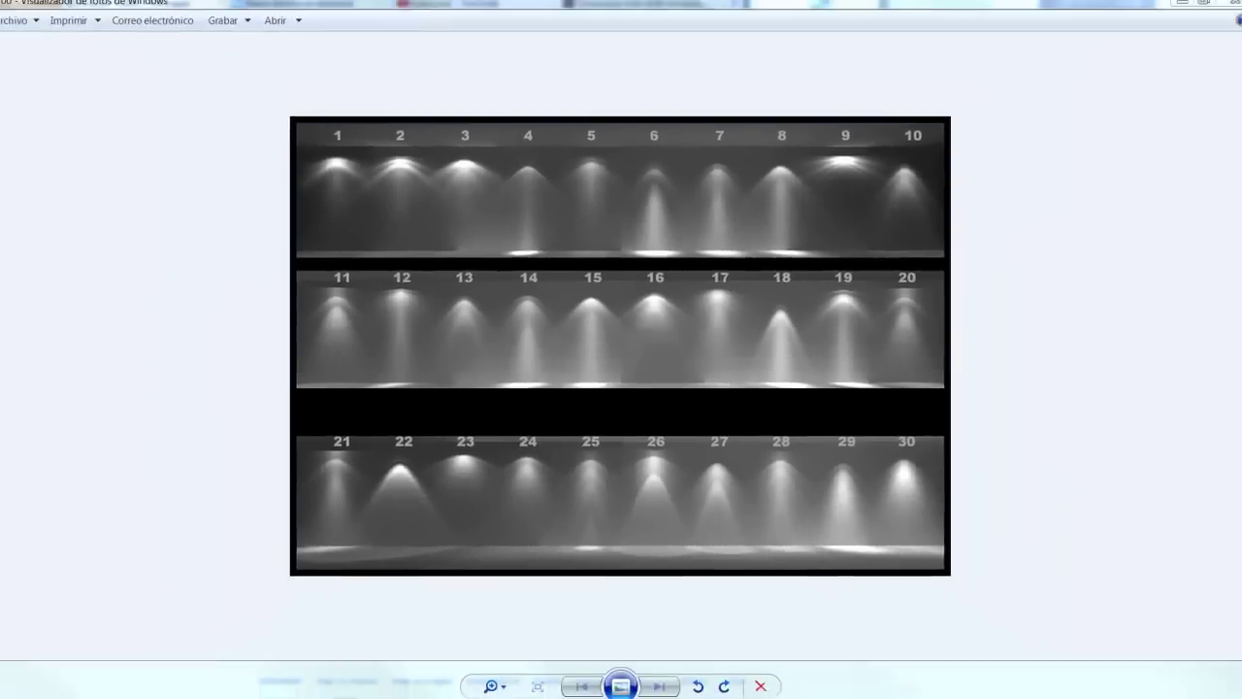
{"action": "left_click_drag", "start_coordinate": [145, 137], "coordinate": [519, 146]}
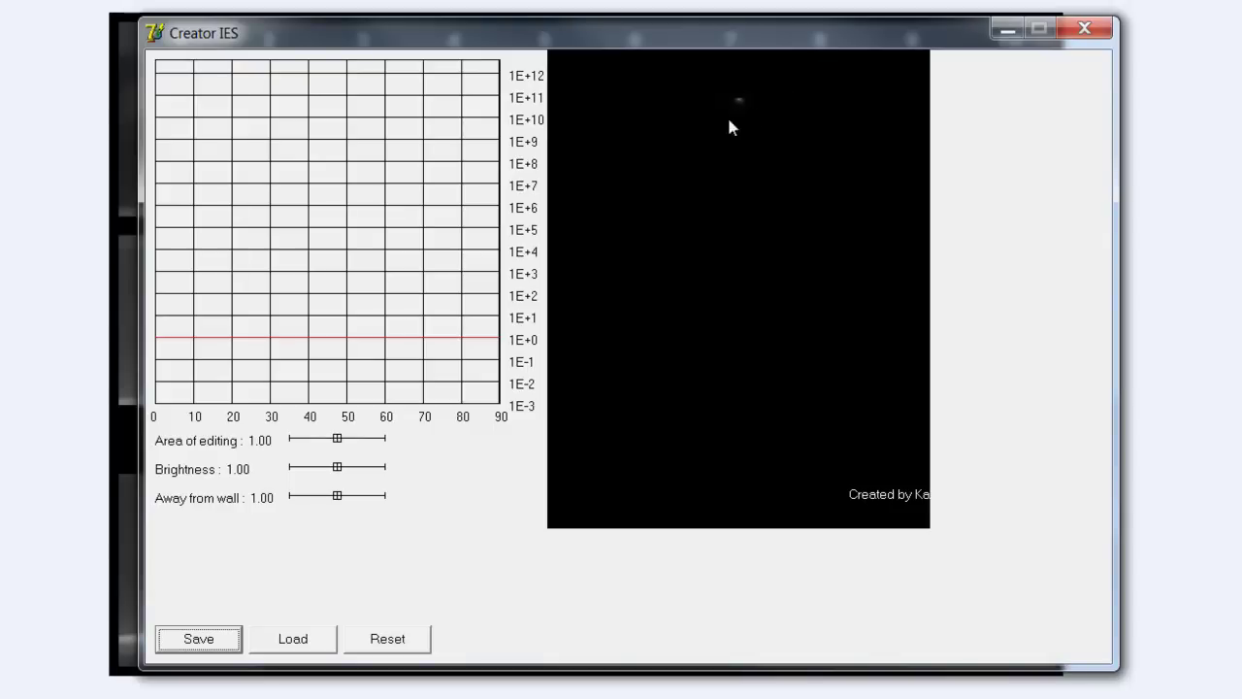
Shape the candela curve with intensity peaks at 10°, 25°, 50° and 78°
{"action": "left_click_drag", "start_coordinate": [332, 340], "coordinate": [334, 265]}
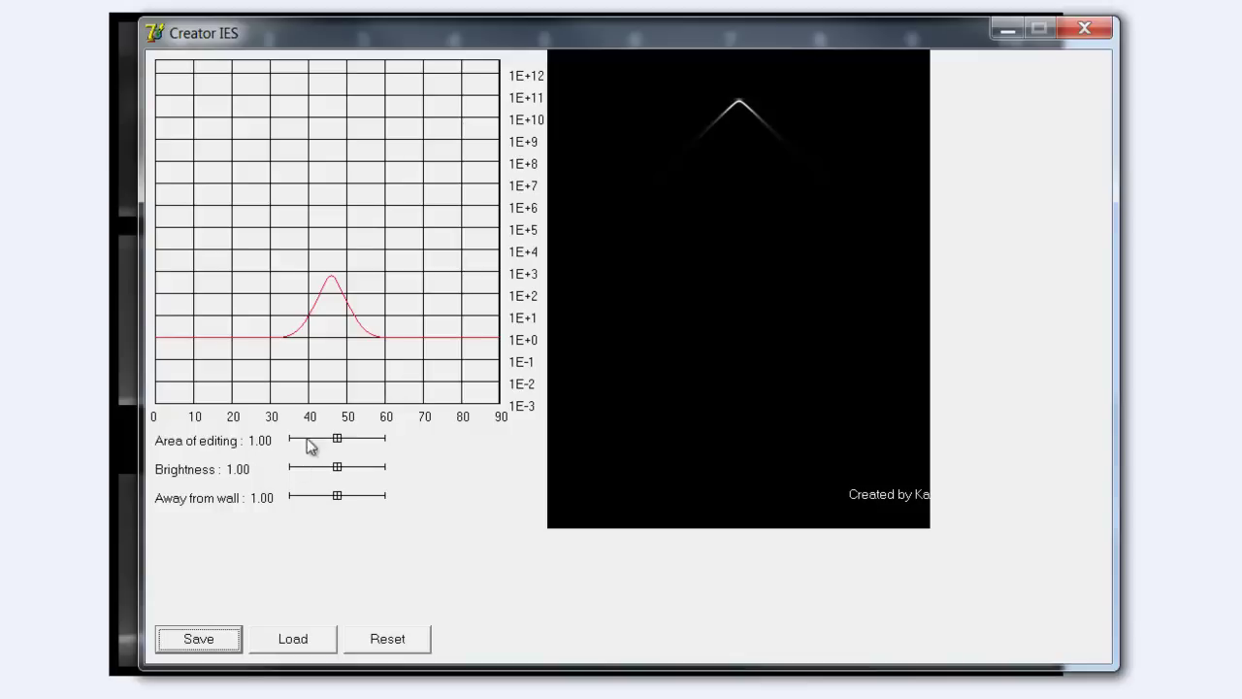
{"action": "left_click_drag", "start_coordinate": [338, 469], "coordinate": [352, 475]}
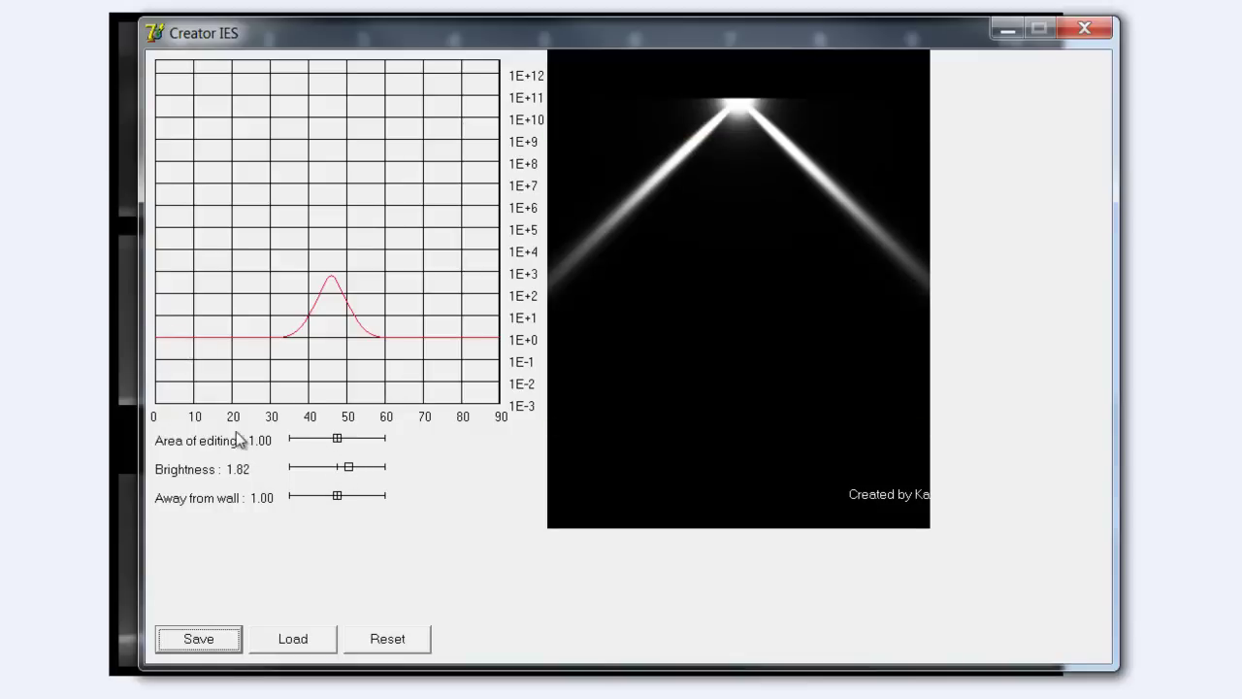
{"action": "left_click", "coordinate": [195, 260]}
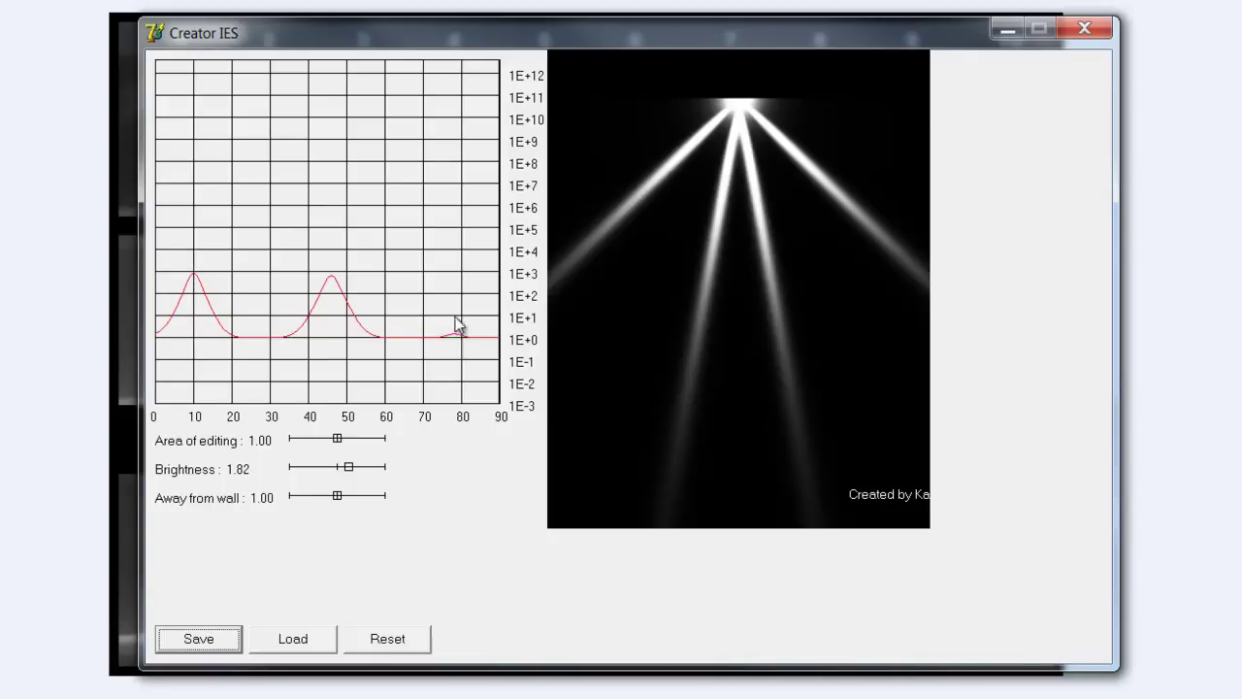
{"action": "left_click", "coordinate": [458, 260]}
{"action": "left_click_drag", "start_coordinate": [324, 285], "coordinate": [348, 167]}
{"action": "left_click_drag", "start_coordinate": [189, 277], "coordinate": [205, 169]}
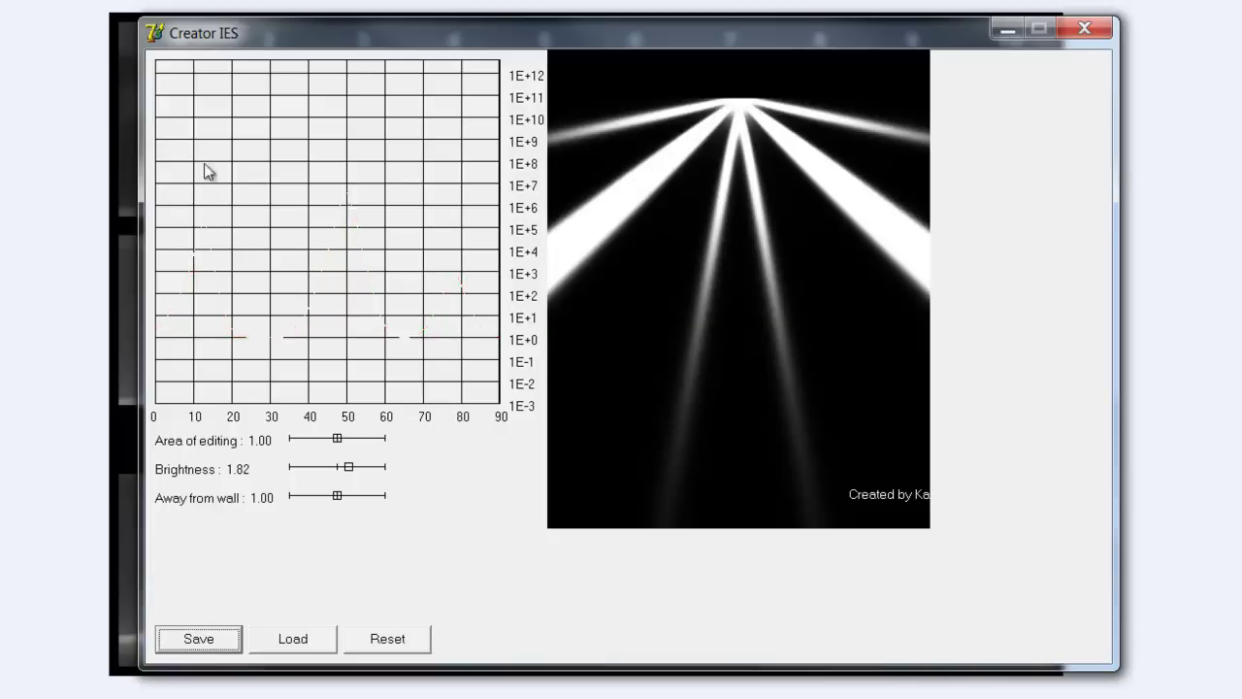
{"action": "mouse_move", "coordinate": [350, 218]}
{"action": "left_mouse_down"}
{"action": "mouse_move", "coordinate": [349, 249]}
{"action": "mouse_move", "coordinate": [308, 305]}
{"action": "mouse_move", "coordinate": [254, 254]}
{"action": "mouse_move", "coordinate": [272, 266]}
{"action": "left_mouse_up"}
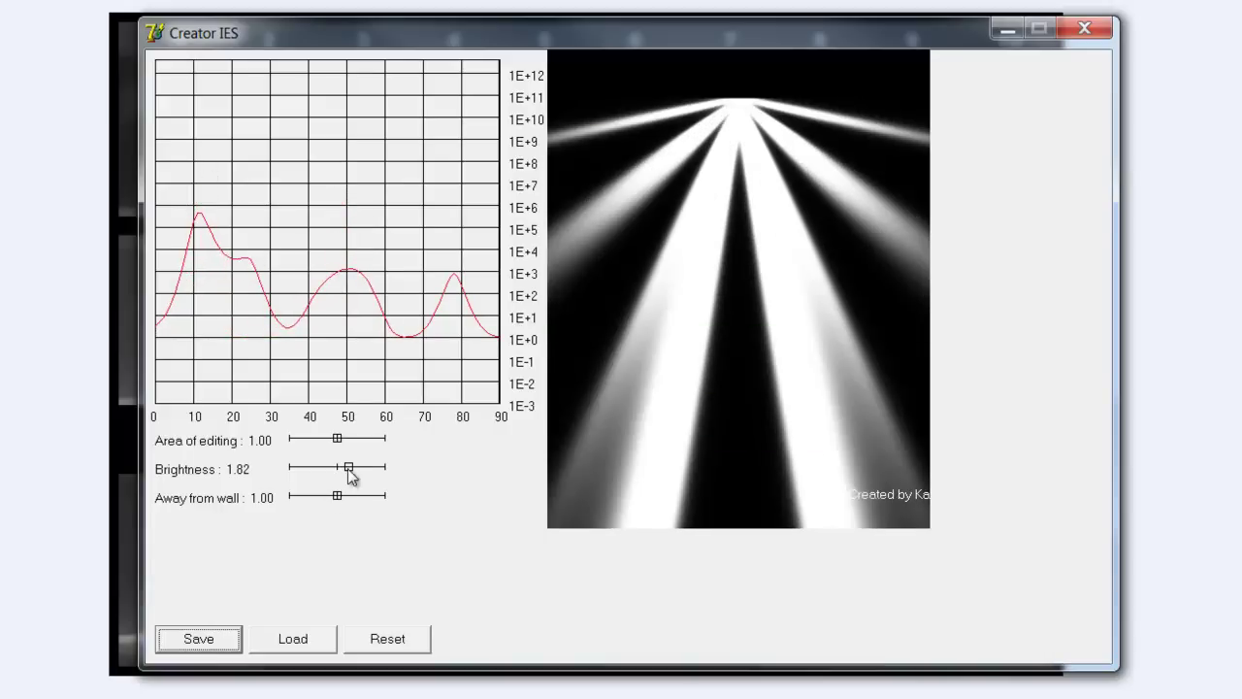
Set brightness to 0.95 and away-from-wall distance to 1.22, then bring up Save As
{"action": "mouse_move", "coordinate": [349, 467]}
{"action": "left_mouse_down"}
{"action": "mouse_move", "coordinate": [333, 469]}
{"action": "mouse_move", "coordinate": [347, 497]}
{"action": "left_mouse_up"}
{"action": "left_click_drag", "start_coordinate": [716, 39], "coordinate": [747, 336]}
{"action": "mouse_move", "coordinate": [381, 339]}
{"action": "left_mouse_down"}
{"action": "mouse_move", "coordinate": [957, 512]}
{"action": "mouse_move", "coordinate": [320, 124]}
{"action": "left_mouse_up"}
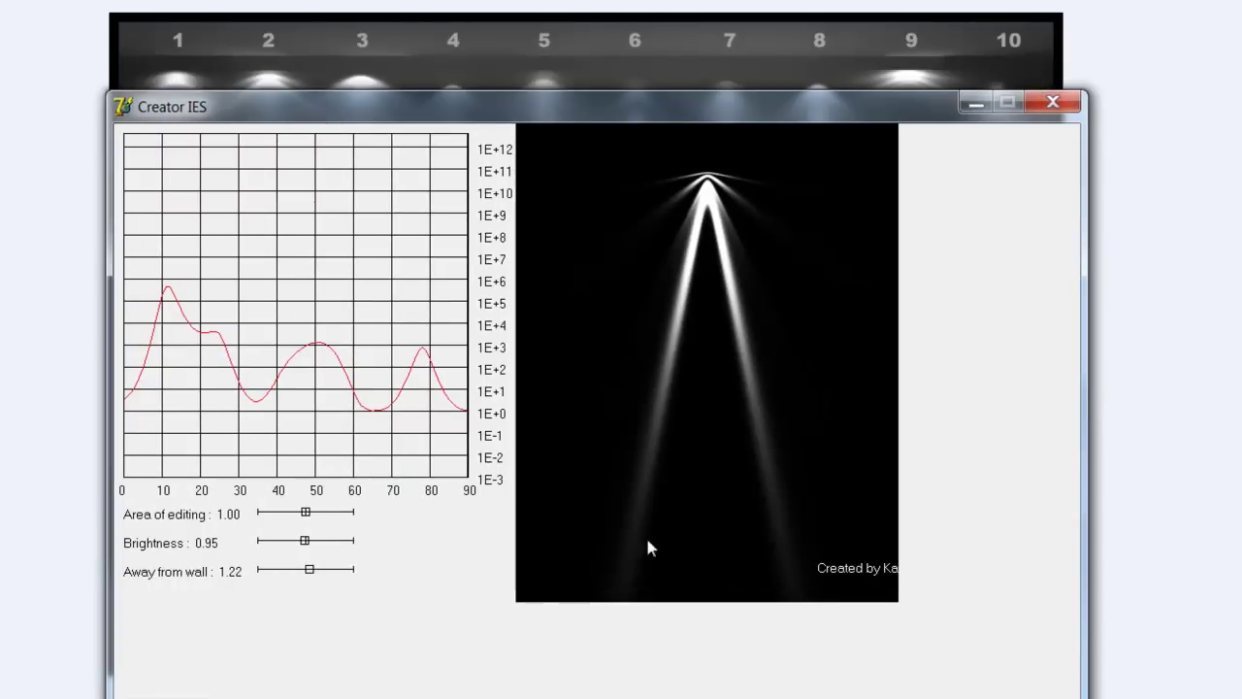
{"action": "key", "text": "ctrl+s"}
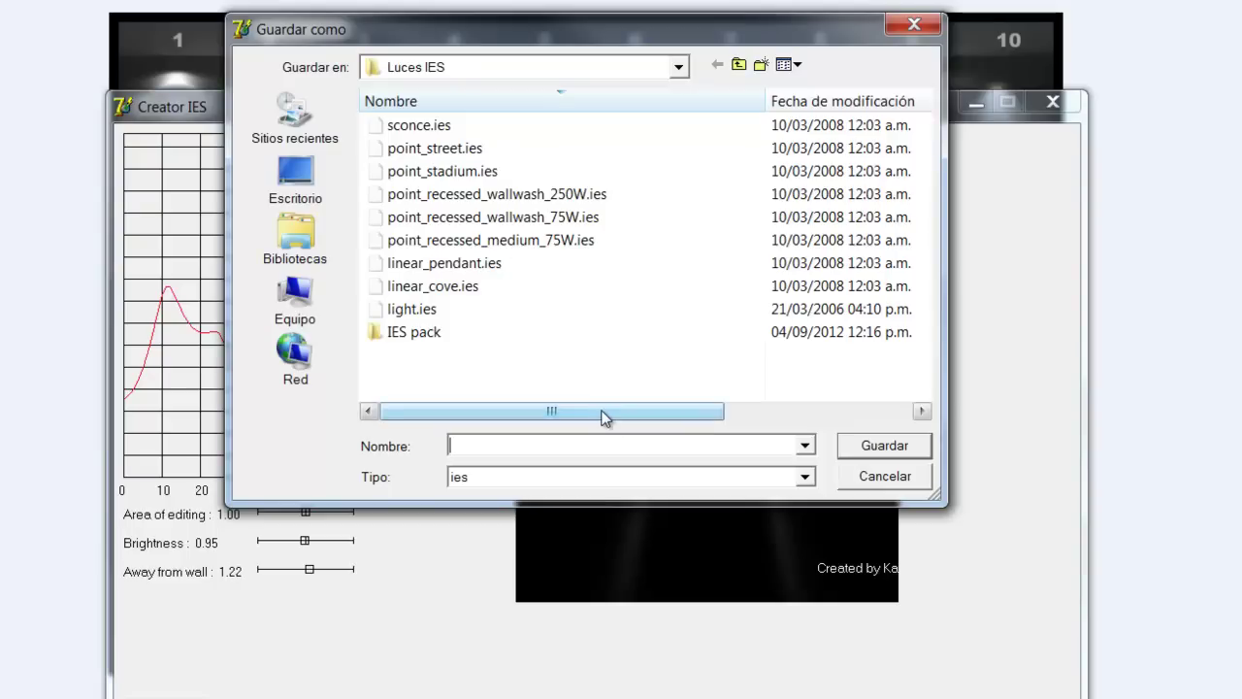
Cancel saving, close Creator IES and browse the numbered files in the IES pack folder
{"action": "left_click", "coordinate": [874, 480]}
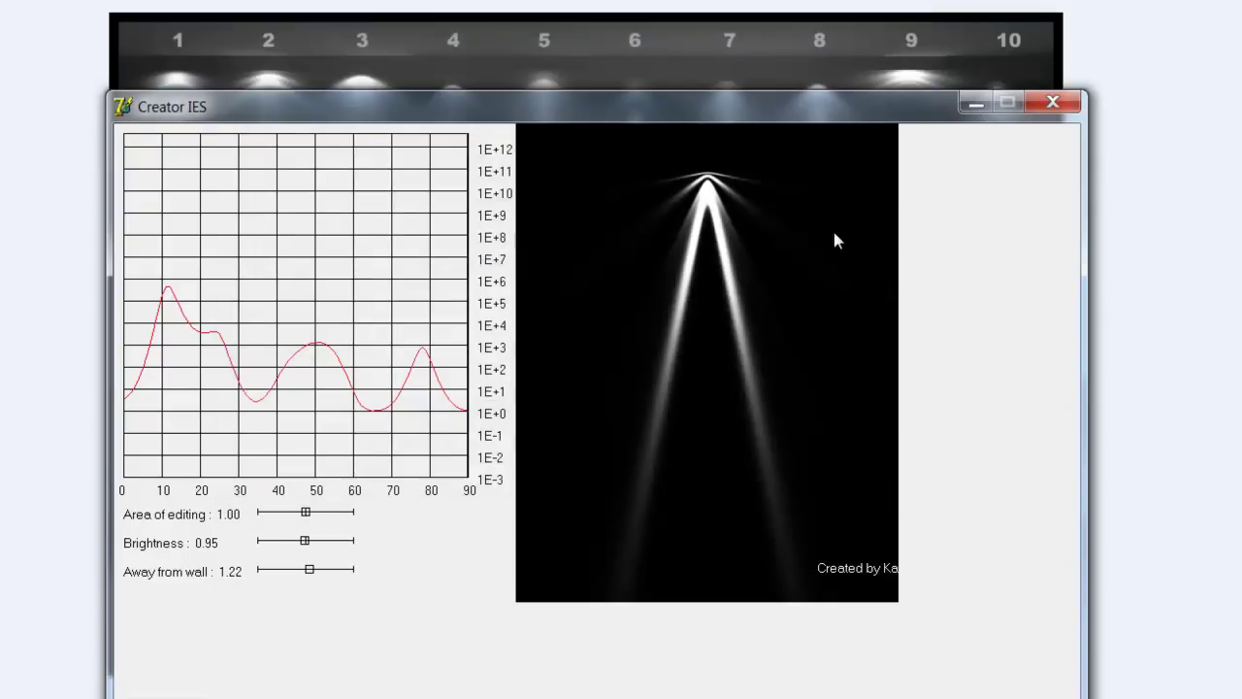
{"action": "left_click", "coordinate": [1072, 104]}
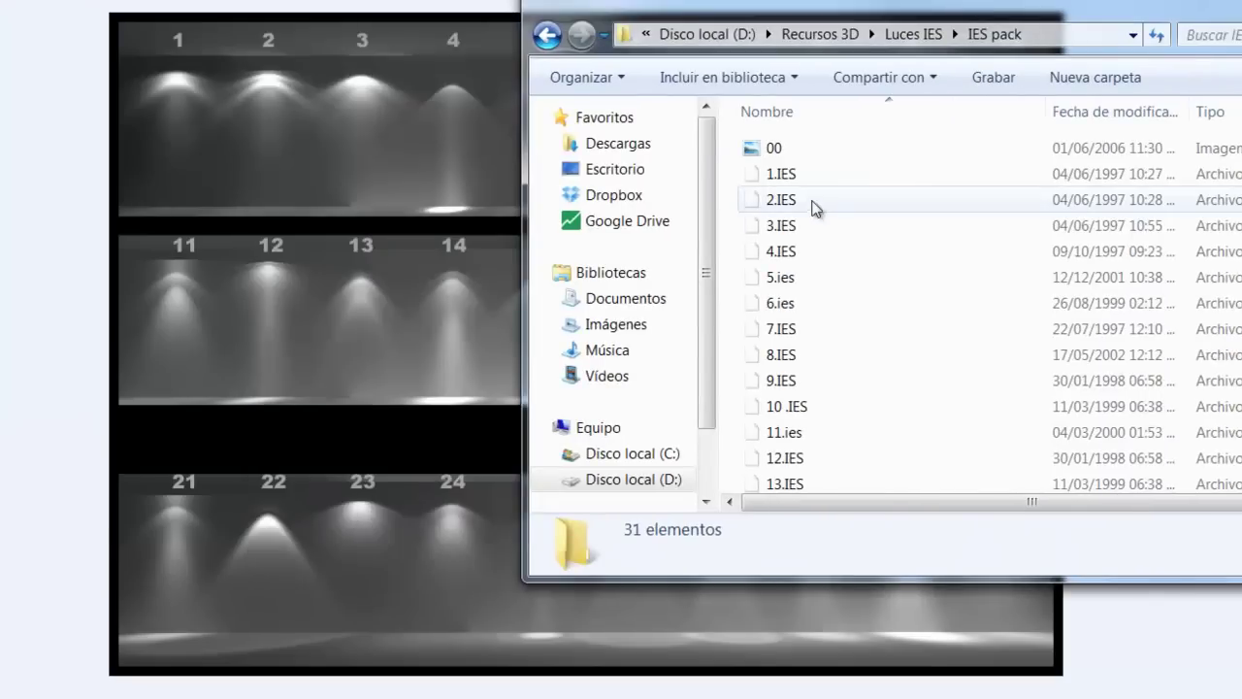
{"action": "left_click", "coordinate": [792, 178]}
{"action": "left_click_drag", "start_coordinate": [957, 12], "coordinate": [711, 101]}
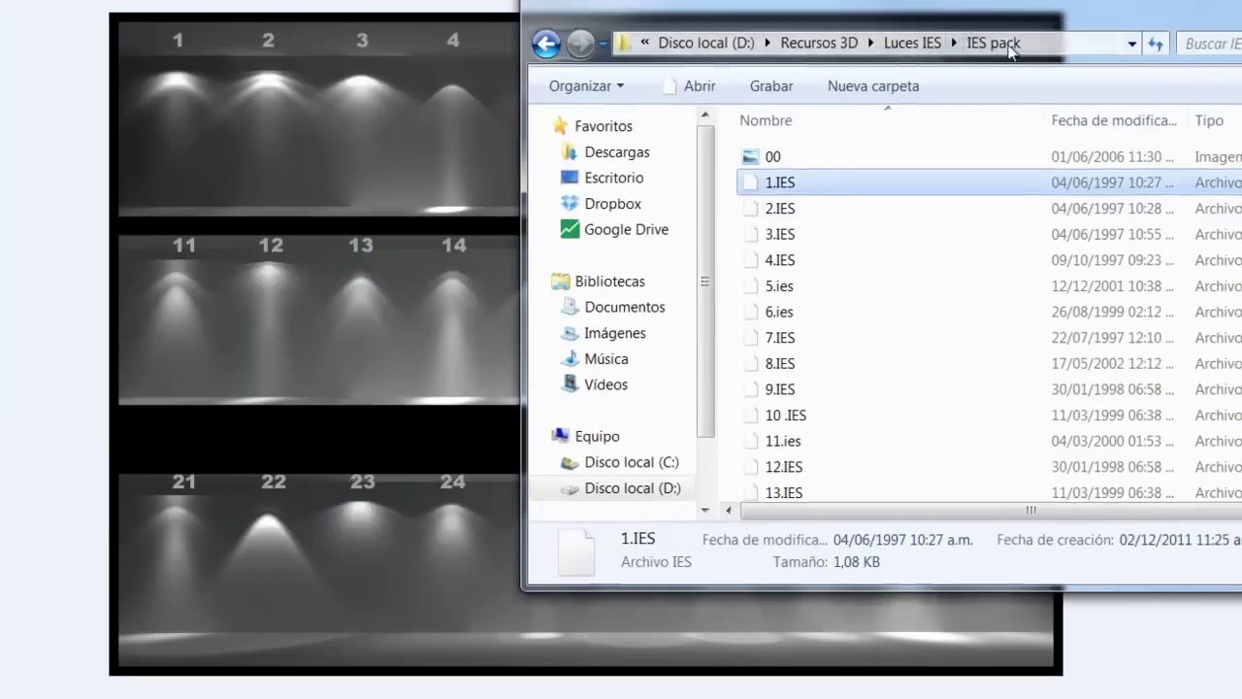
{"action": "scroll", "coordinate": [707, 438], "scroll_direction": "down", "scroll_amount": 6}
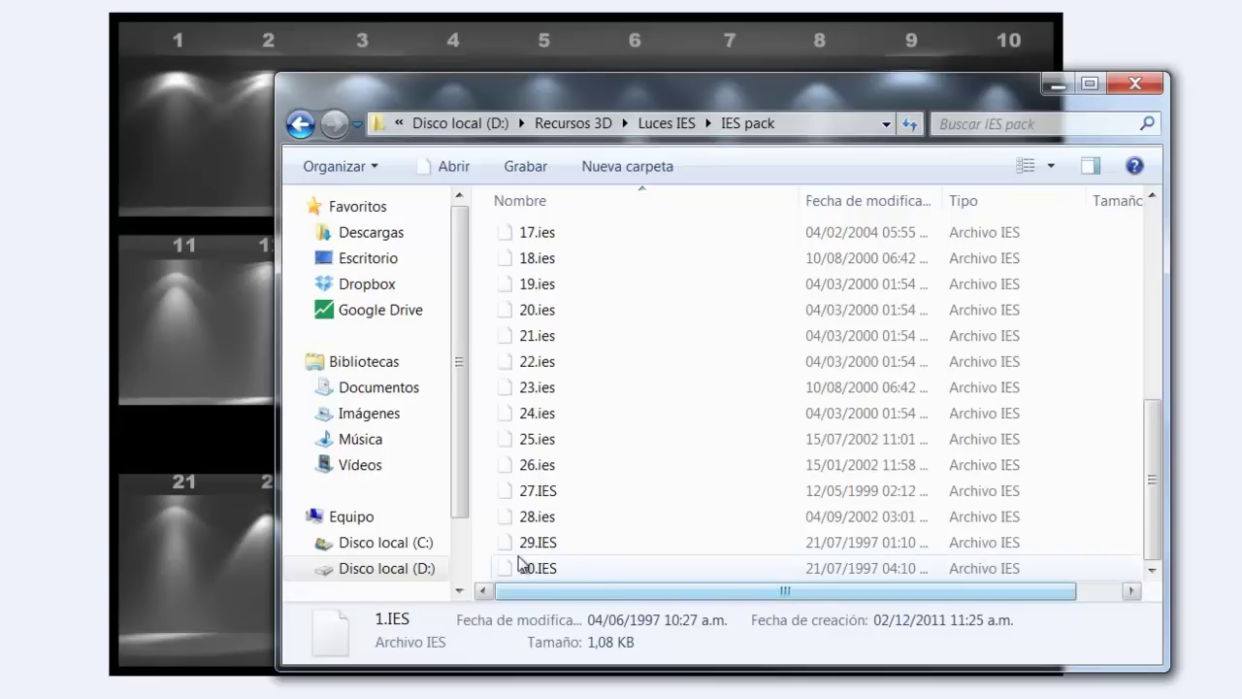
Close the IES pack folder and minimize Photo Viewer and Firefox to return to 3ds Max
{"action": "left_click", "coordinate": [1129, 84]}
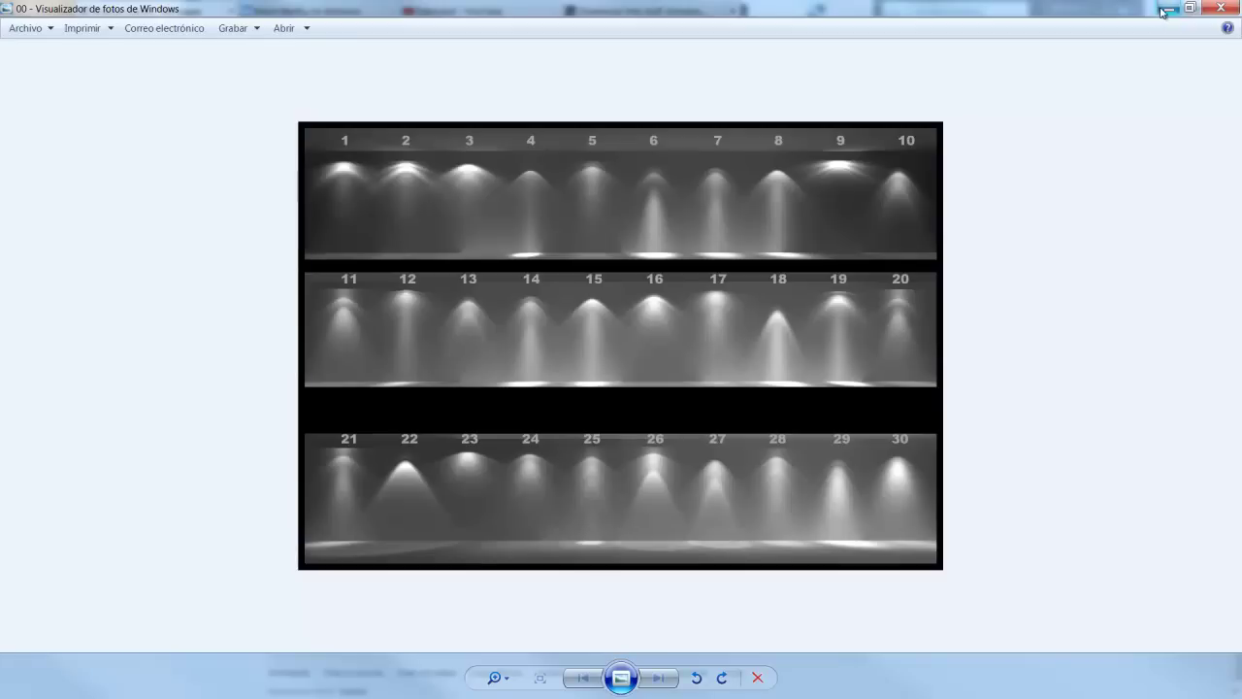
{"action": "left_click", "coordinate": [1171, 7]}
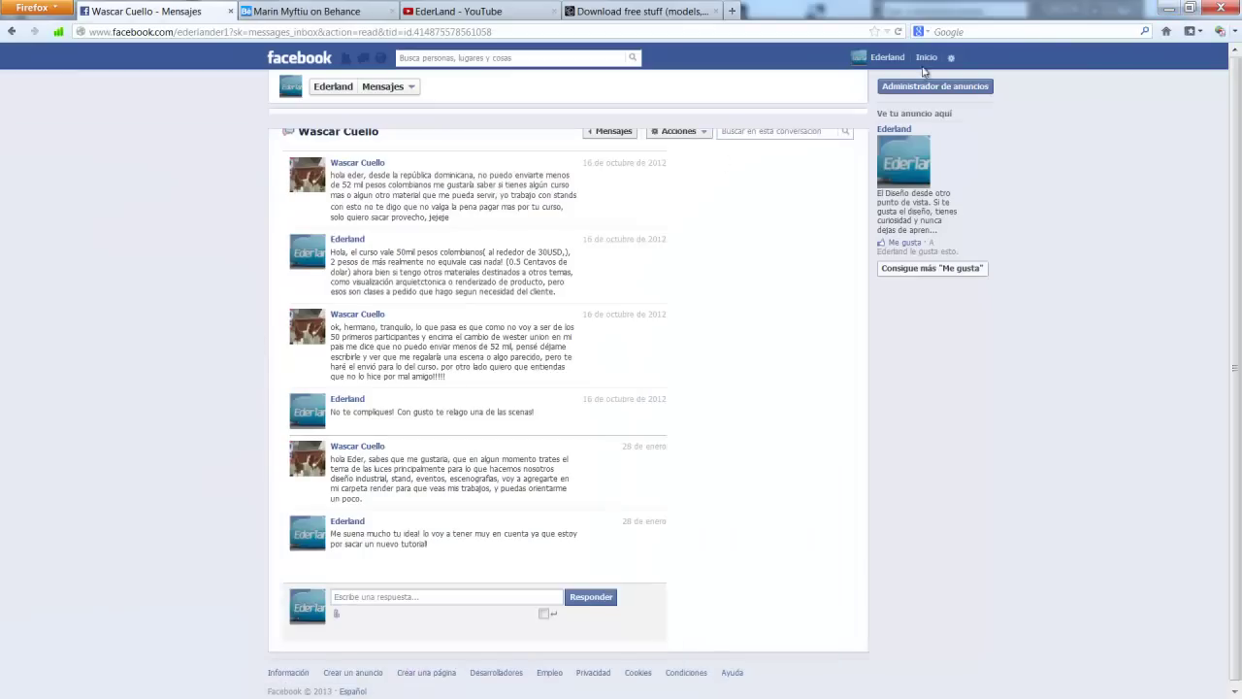
{"action": "left_click", "coordinate": [1171, 7]}
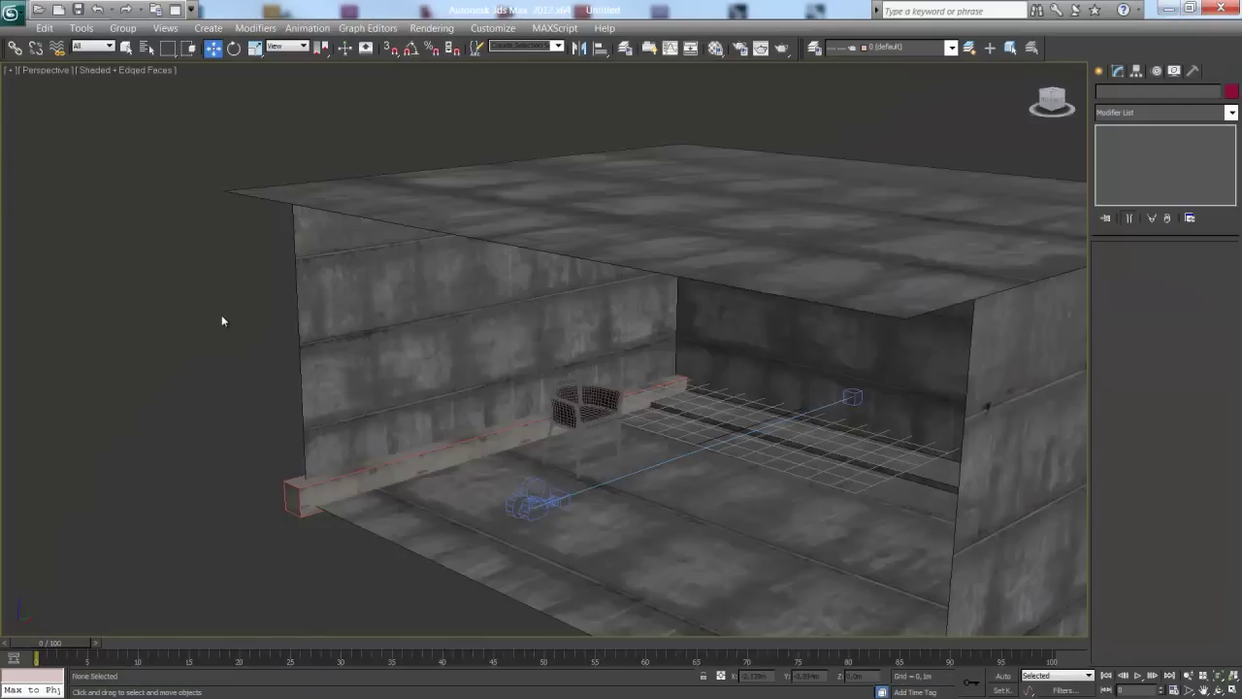
Orbit the Perspective viewport to face the room frontally
{"action": "mouse_move", "coordinate": [408, 398]}
{"action": "middle_mouse_down", "text": "alt"}
{"action": "mouse_move", "coordinate": [521, 380]}
{"action": "mouse_move", "coordinate": [280, 372]}
{"action": "mouse_move", "coordinate": [349, 363]}
{"action": "mouse_move", "coordinate": [443, 396]}
{"action": "mouse_move", "coordinate": [302, 374]}
{"action": "mouse_move", "coordinate": [505, 375]}
{"action": "mouse_move", "coordinate": [541, 350]}
{"action": "middle_mouse_up", "text": "alt"}
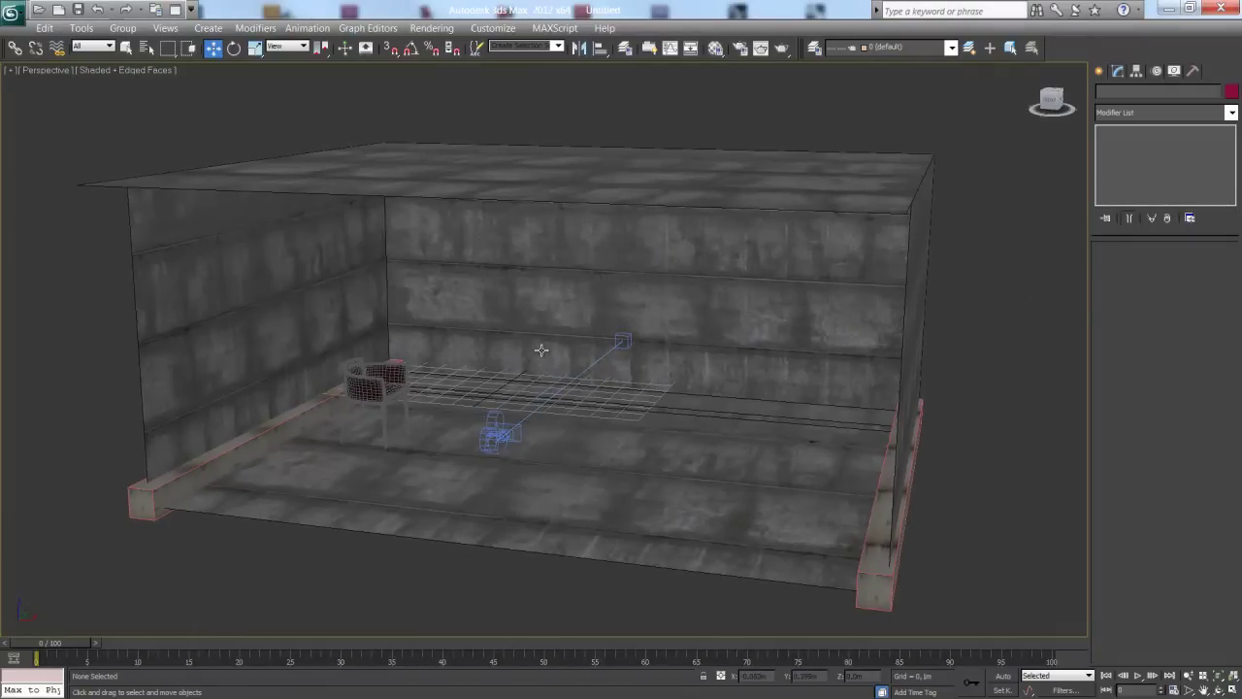
Preview the concrete material's ConcreteBare0060_S.jpg diffuse texture image, then close the preview
{"action": "key", "text": "m"}
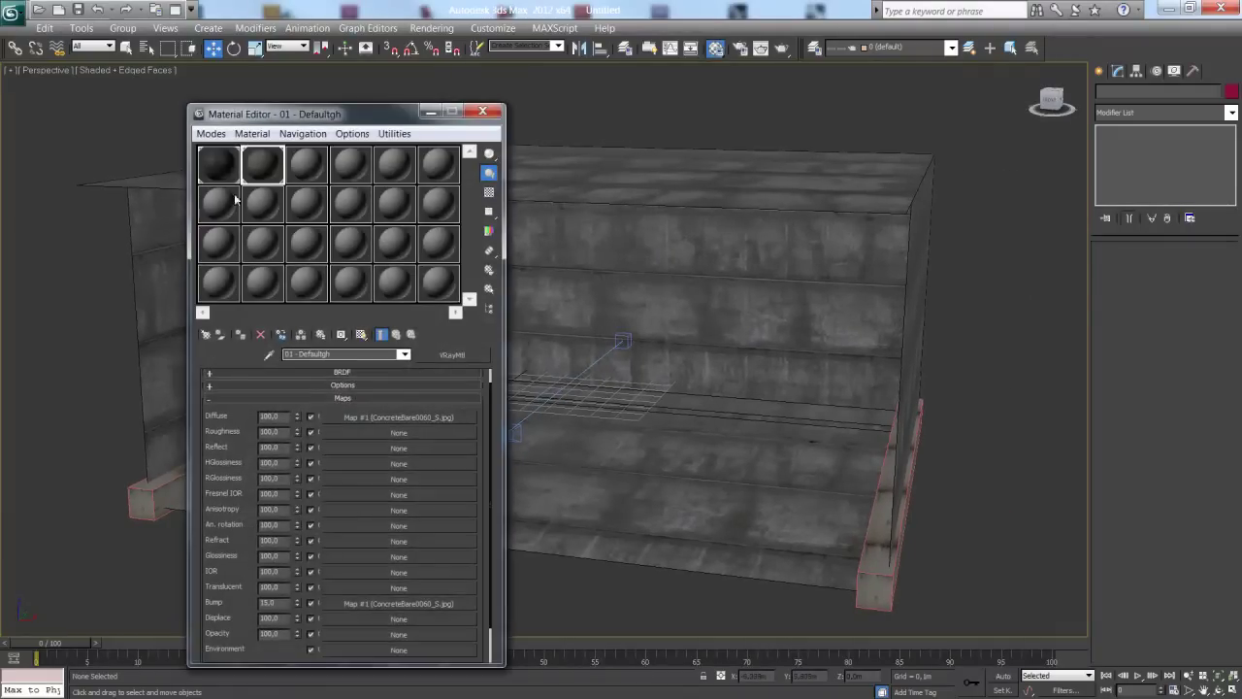
{"action": "left_click", "coordinate": [217, 167]}
{"action": "scroll", "coordinate": [404, 386], "scroll_direction": "down", "scroll_amount": 1}
{"action": "left_click", "coordinate": [403, 387]}
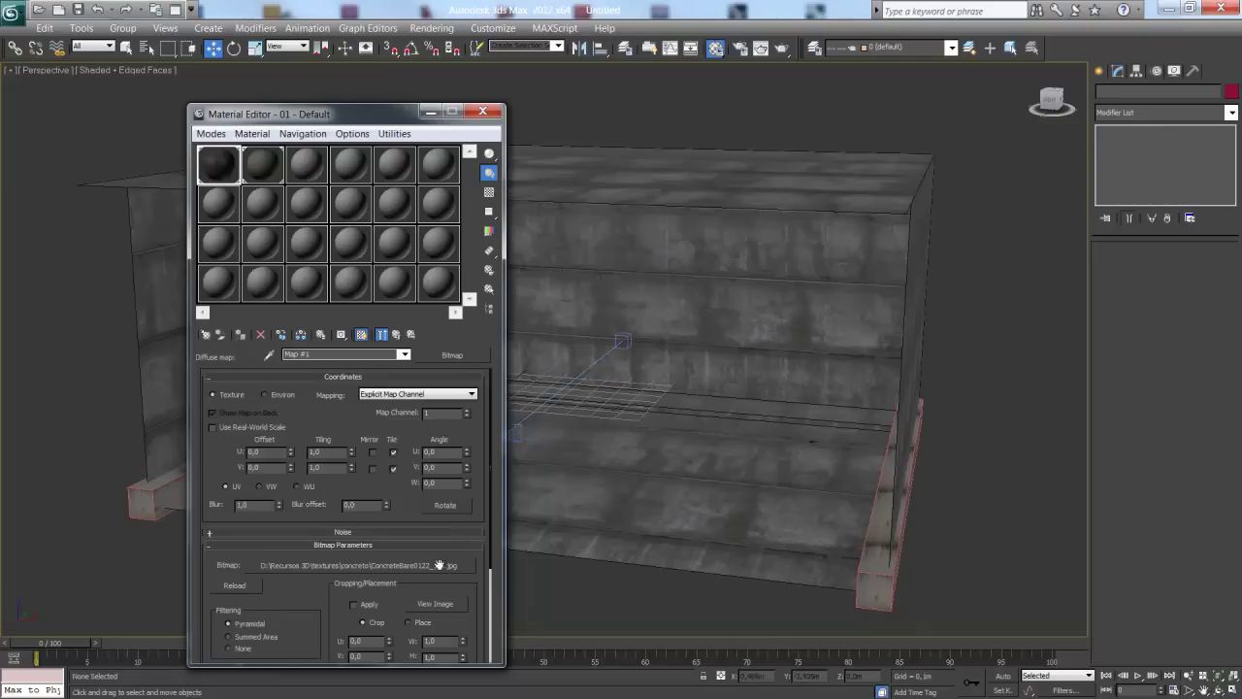
{"action": "left_click", "coordinate": [436, 604]}
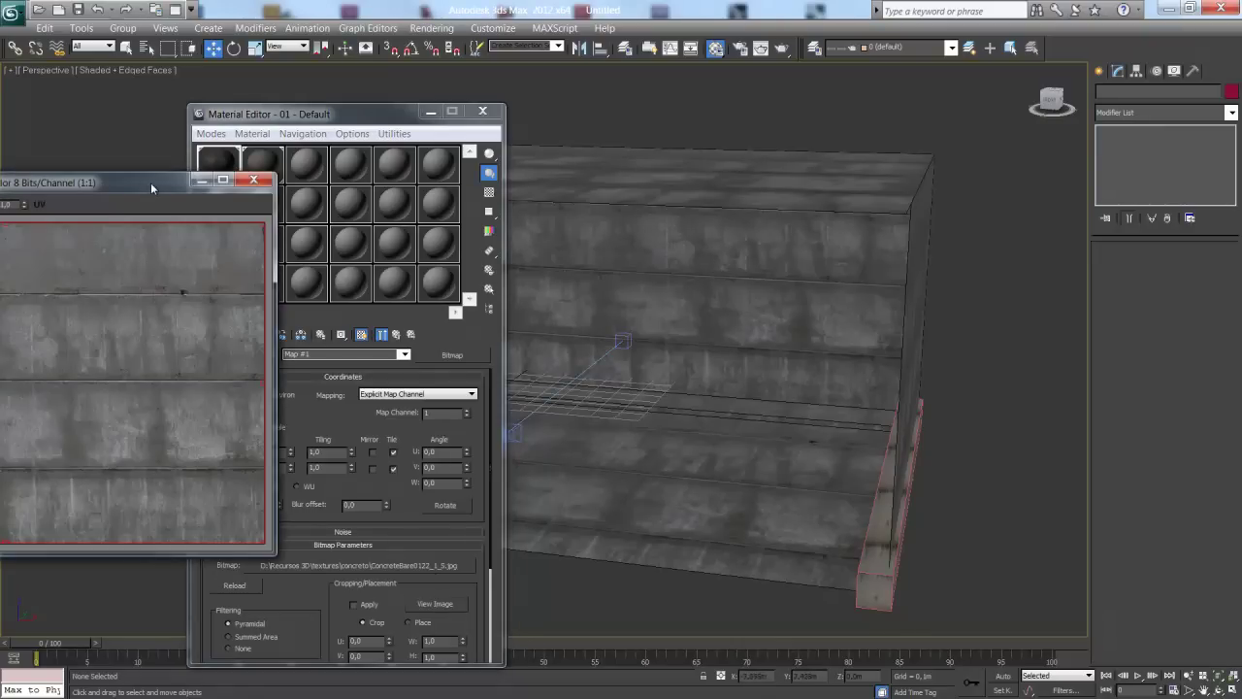
{"action": "left_click_drag", "start_coordinate": [150, 183], "coordinate": [650, 182]}
{"action": "left_click", "coordinate": [752, 179]}
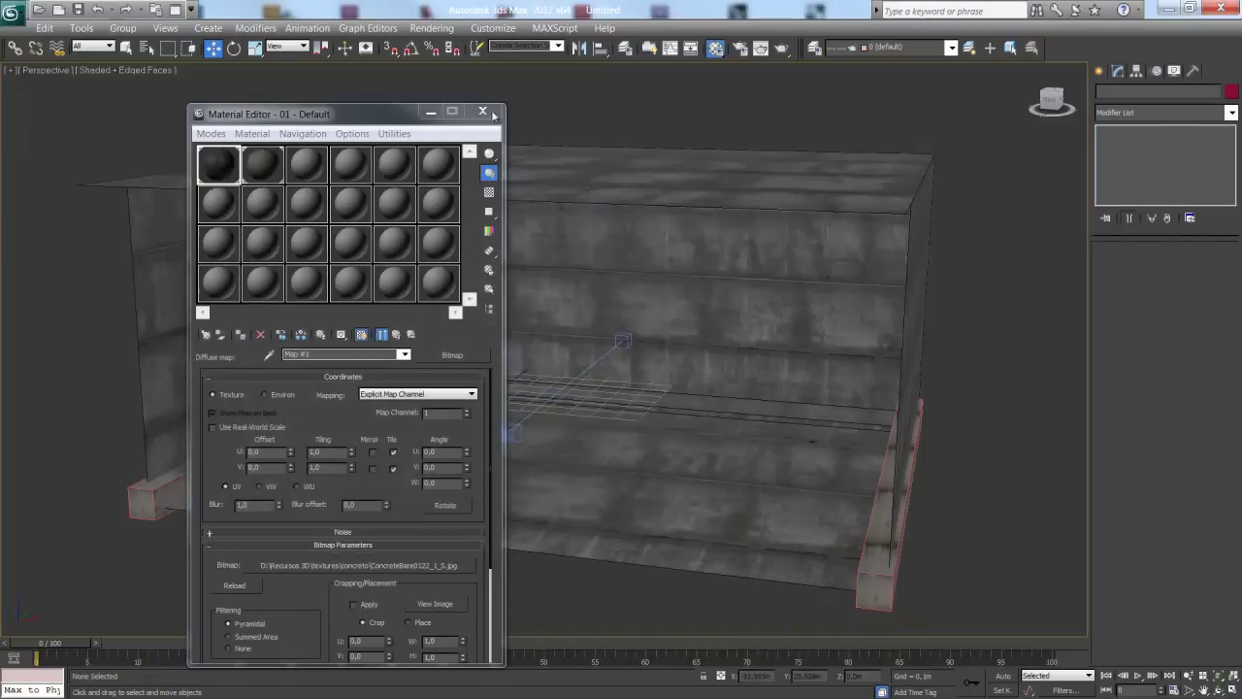
Close the Material Editor, pan the room view slightly and select the camera
{"action": "left_click", "coordinate": [482, 110]}
{"action": "middle_click_drag", "start_coordinate": [582, 105], "coordinate": [597, 109]}
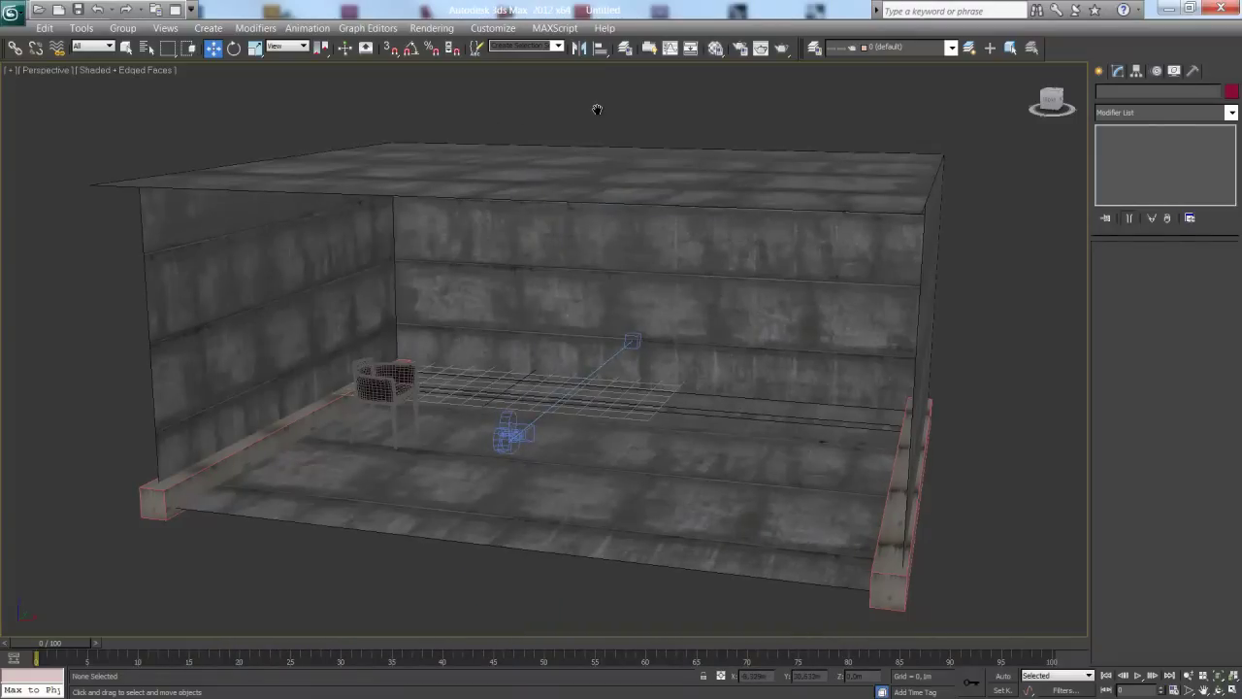
{"action": "left_click", "coordinate": [506, 443]}
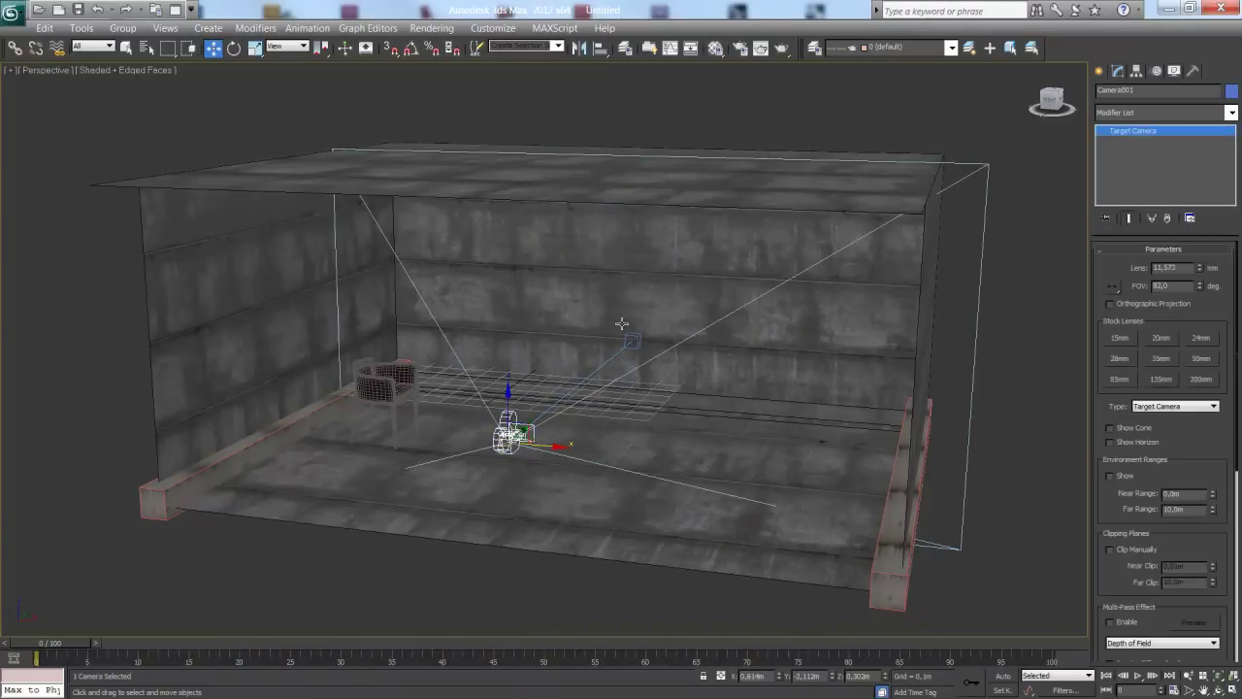
Switch to the Camera001 view and slide the silla chair group right across the floor
{"action": "key", "text": "c"}
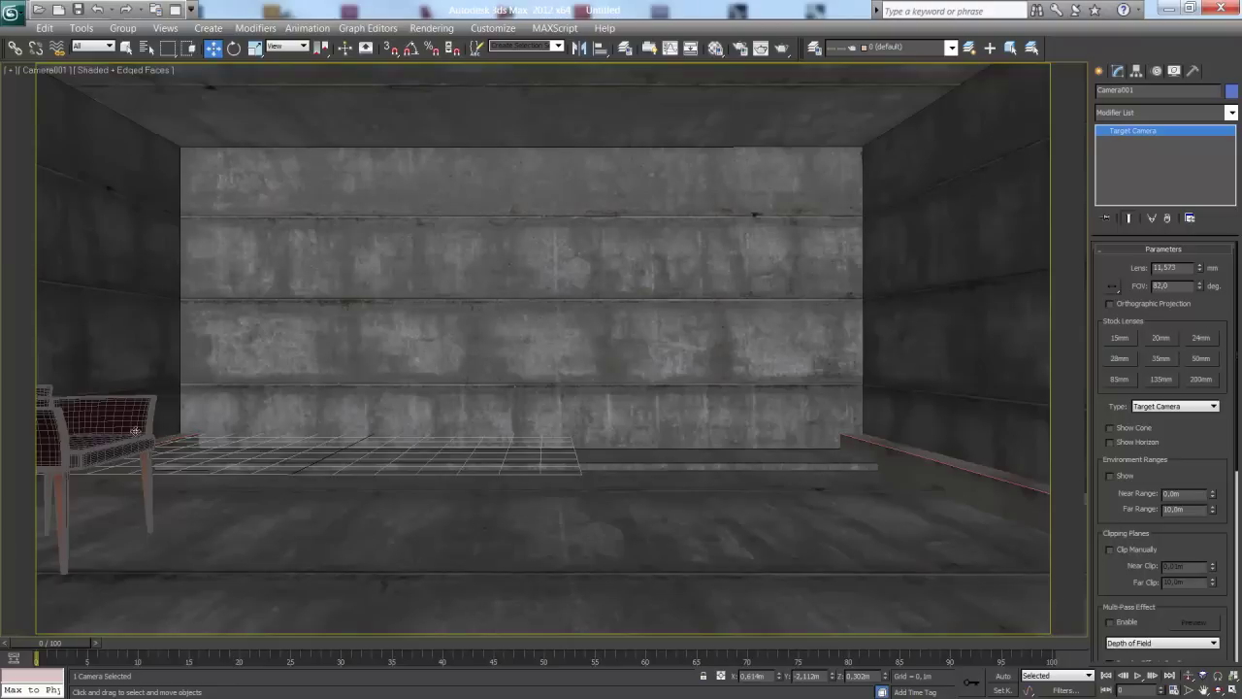
{"action": "left_click", "coordinate": [136, 431]}
{"action": "left_click_drag", "start_coordinate": [121, 388], "coordinate": [193, 351]}
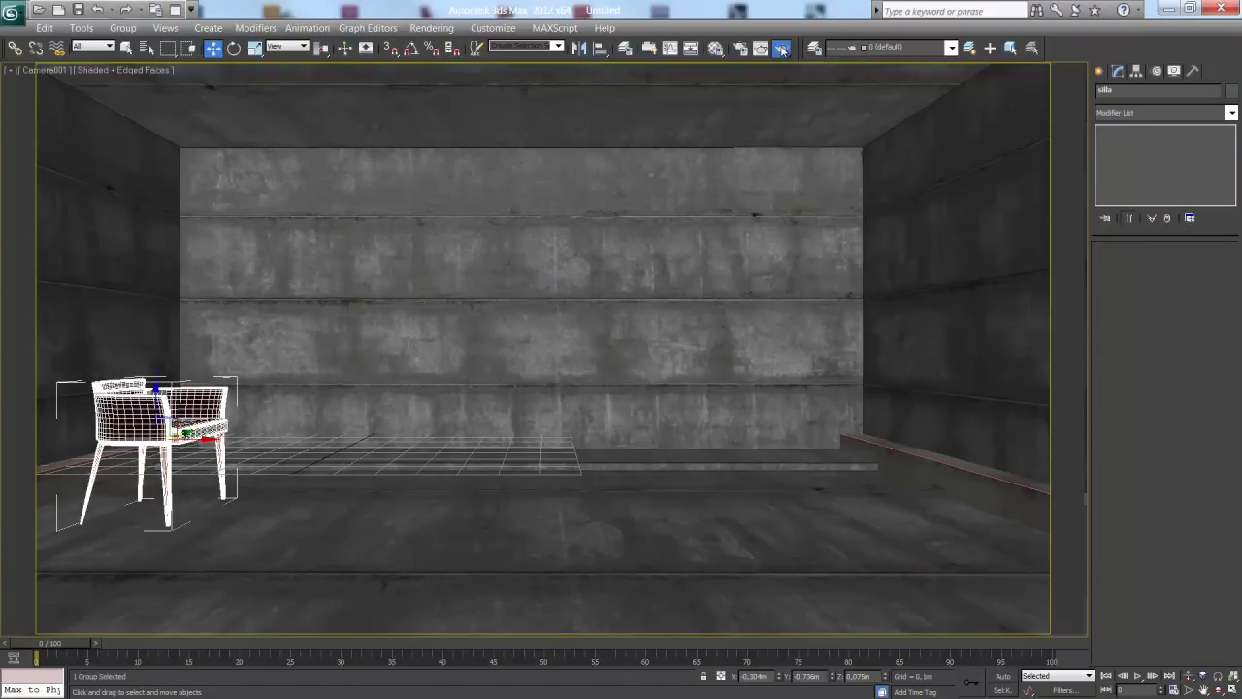
Test-render the Camera001 view, close the frame window and return to four viewports
{"action": "left_click", "coordinate": [760, 47]}
{"action": "left_click_drag", "start_coordinate": [606, 126], "coordinate": [487, 114]}
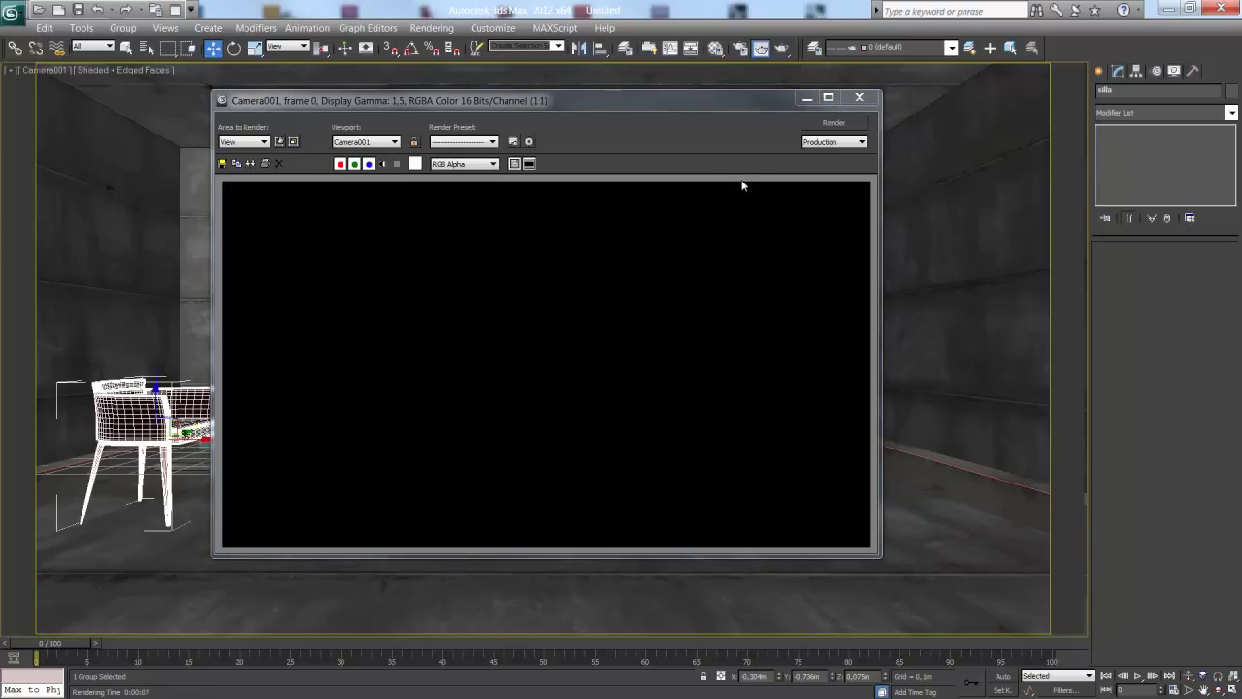
{"action": "left_click", "coordinate": [858, 98]}
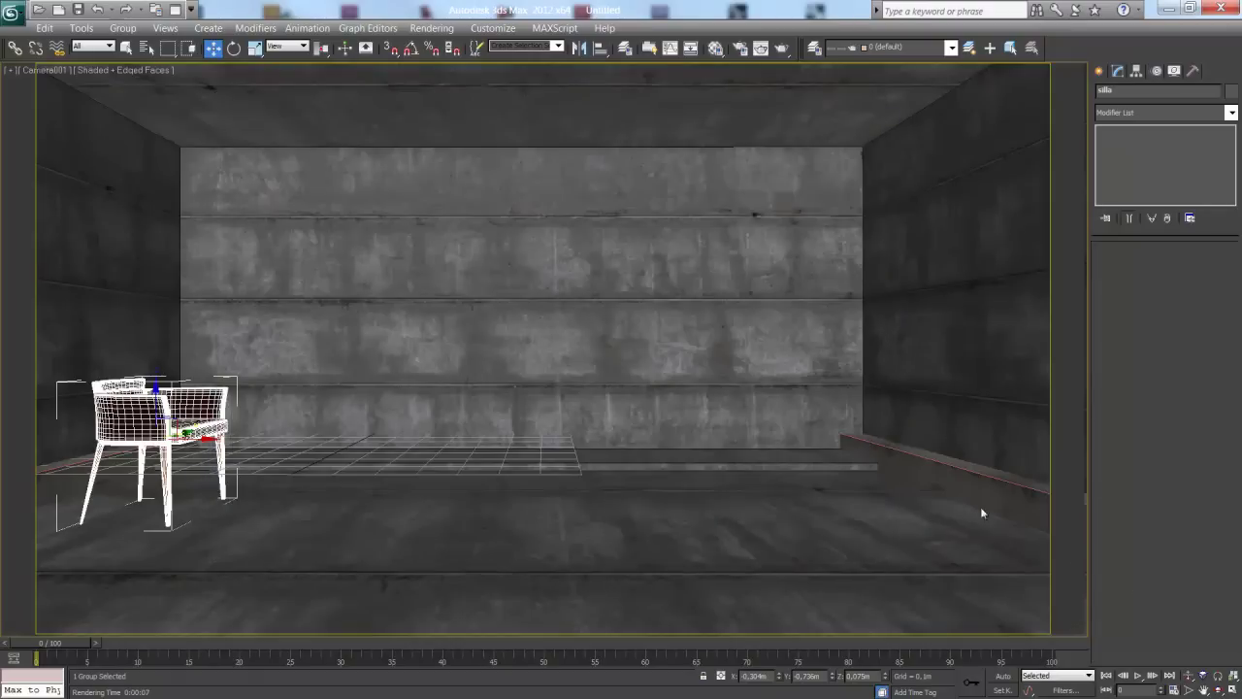
{"action": "left_click", "coordinate": [1232, 689]}
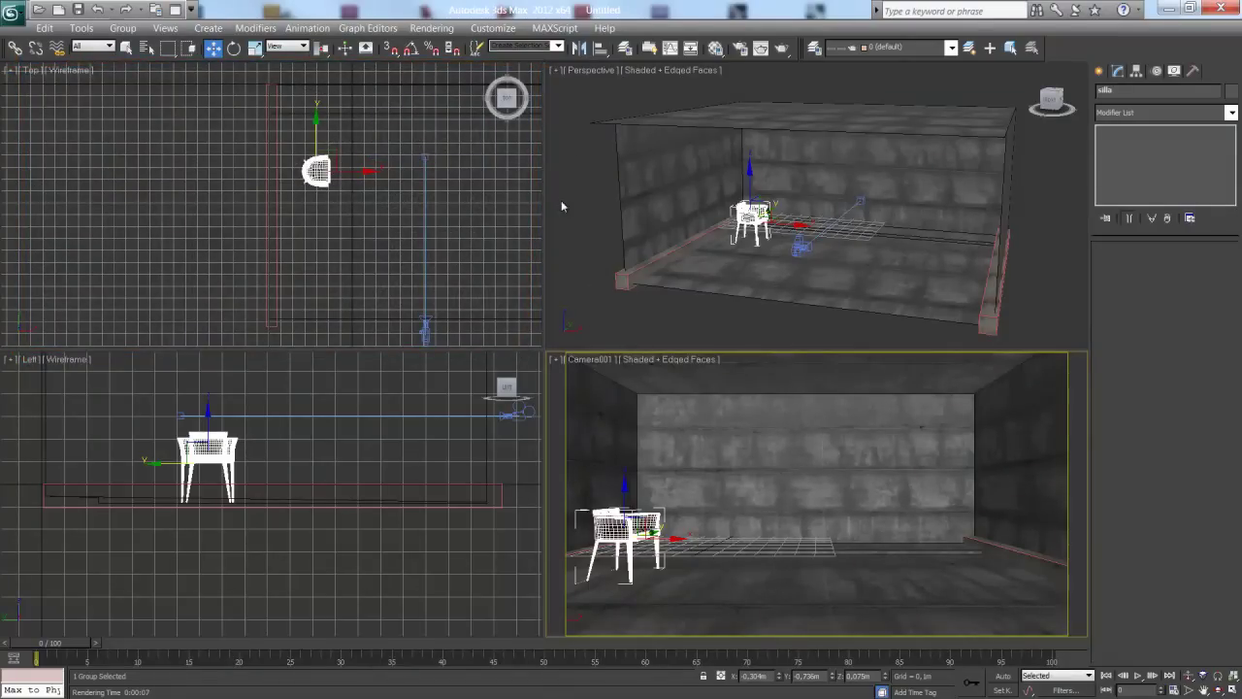
Create a Photometric Free Light near the ceiling in the Left view
{"action": "left_click", "coordinate": [651, 344]}
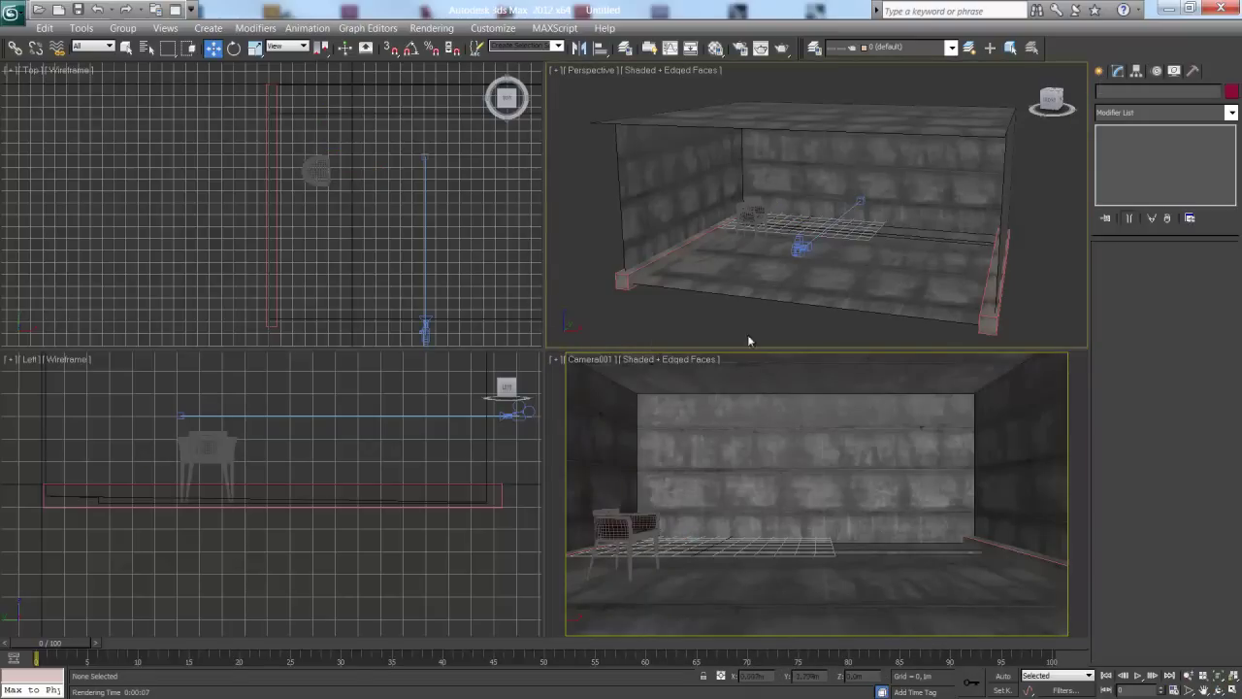
{"action": "left_click", "coordinate": [1098, 73]}
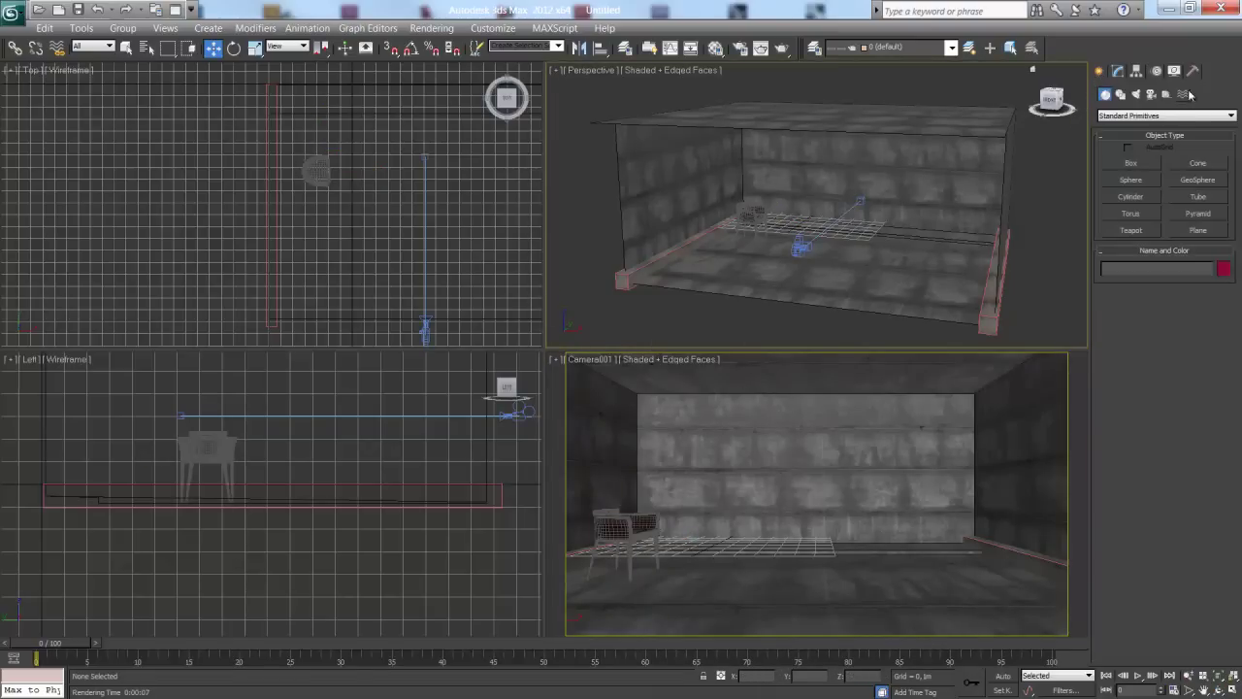
{"action": "left_click", "coordinate": [1137, 95]}
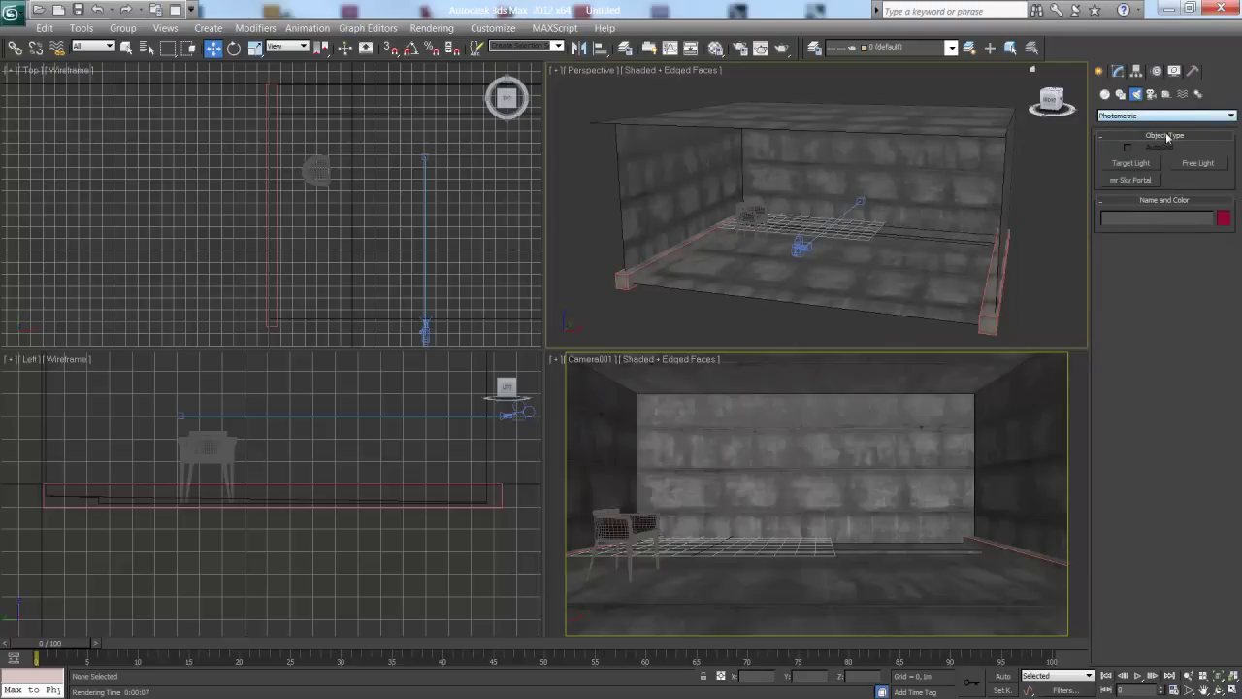
{"action": "left_click", "coordinate": [1198, 167]}
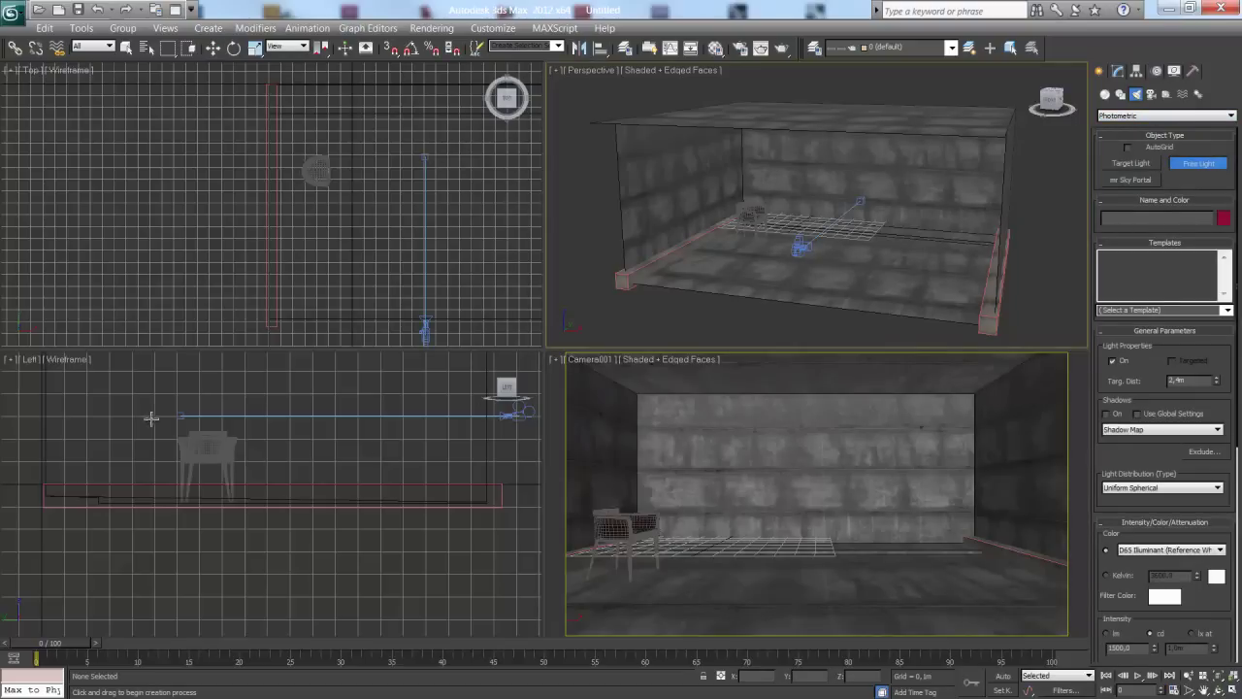
{"action": "mouse_move", "coordinate": [150, 417]}
{"action": "middle_mouse_down"}
{"action": "mouse_move", "coordinate": [188, 565]}
{"action": "mouse_move", "coordinate": [171, 485]}
{"action": "middle_mouse_up"}
{"action": "left_click", "coordinate": [151, 390]}
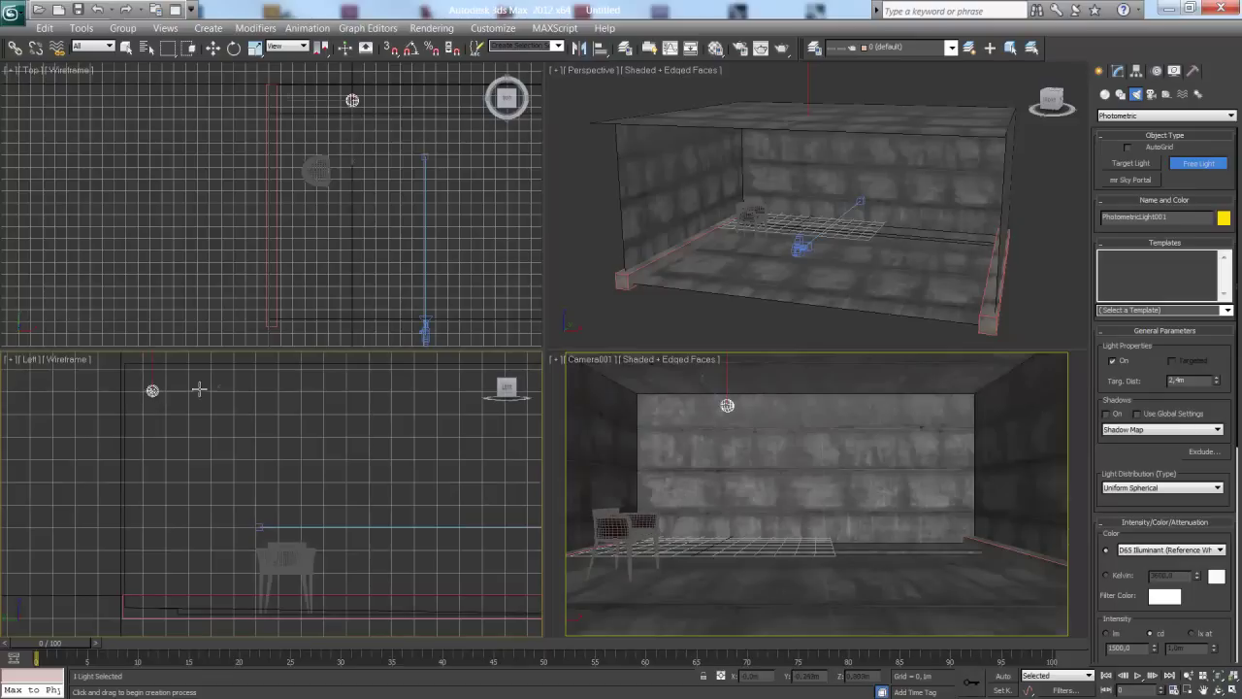
Shift-clone the light along the ceiling into four copies and render from Camera001
{"action": "left_click", "coordinate": [212, 48]}
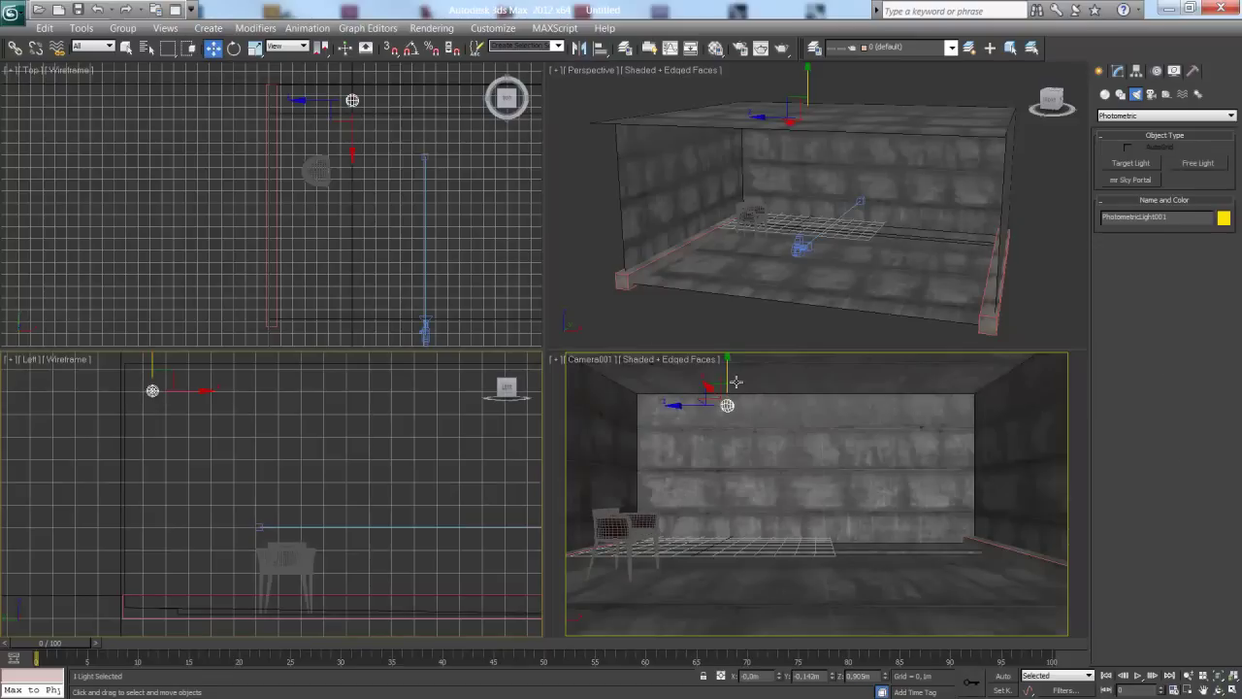
{"action": "left_click", "coordinate": [816, 132]}
{"action": "mouse_move", "coordinate": [776, 209]}
{"action": "middle_mouse_down", "text": "alt"}
{"action": "mouse_move", "coordinate": [801, 203]}
{"action": "mouse_move", "coordinate": [813, 176]}
{"action": "middle_mouse_up", "text": "alt"}
{"action": "mouse_move", "coordinate": [854, 118]}
{"action": "left_mouse_down"}
{"action": "mouse_move", "coordinate": [799, 120]}
{"action": "mouse_move", "coordinate": [877, 128]}
{"action": "left_mouse_up"}
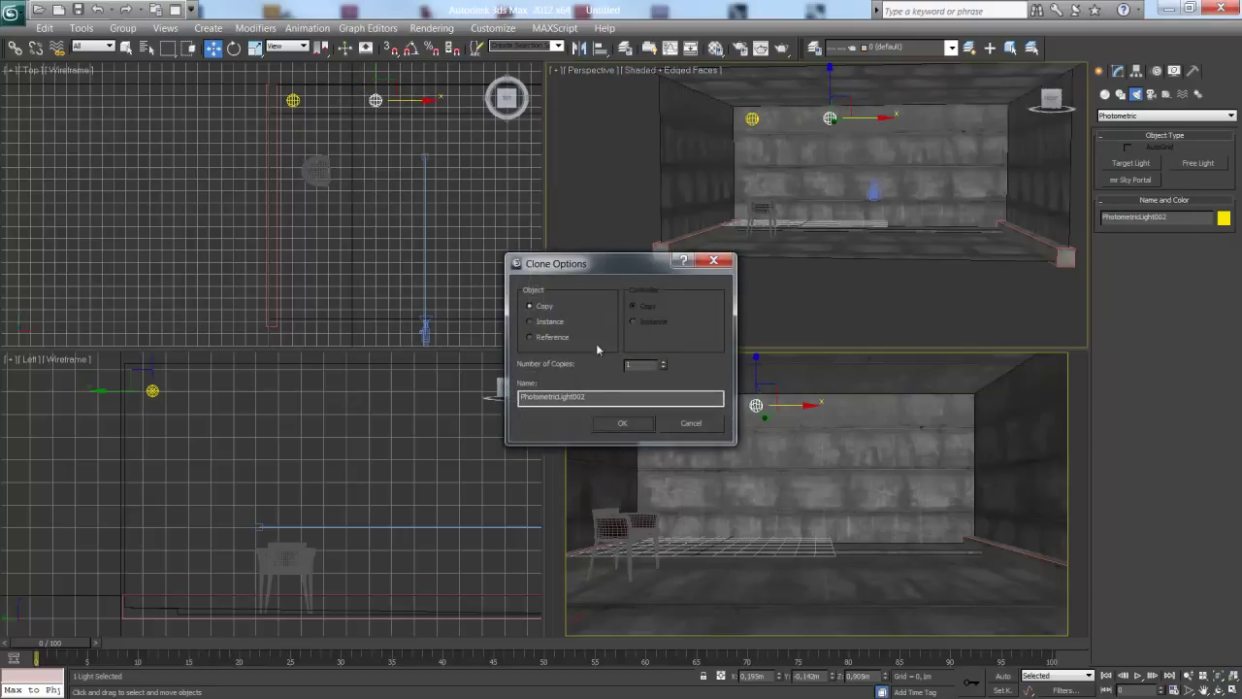
{"action": "left_click", "coordinate": [665, 361]}
{"action": "left_click", "coordinate": [632, 424]}
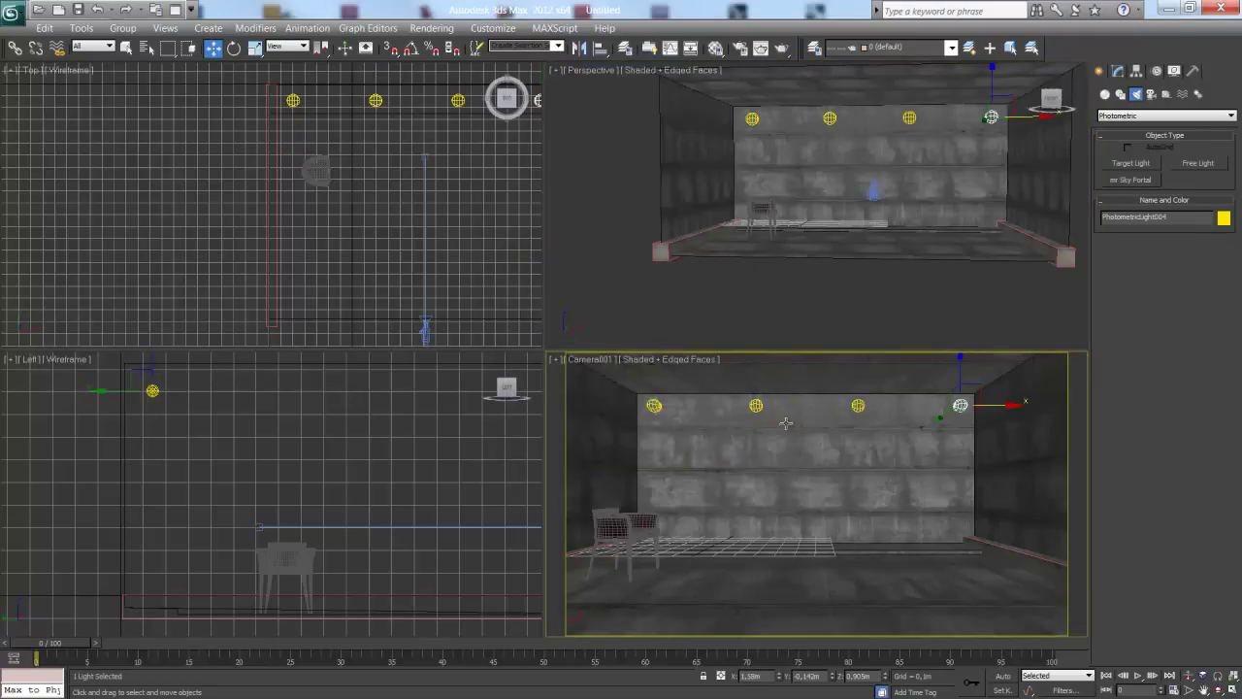
{"action": "left_click", "coordinate": [790, 48]}
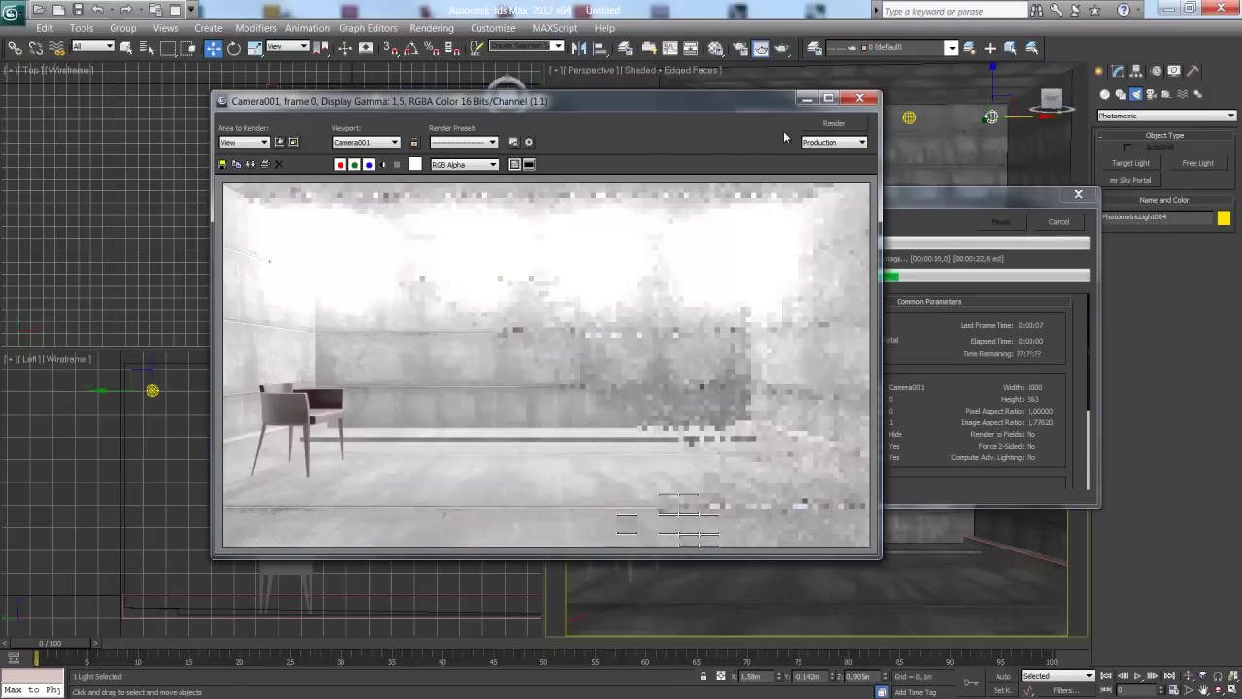
Close the render window and delete the second and rightmost ceiling lights
{"action": "left_click", "coordinate": [1033, 199]}
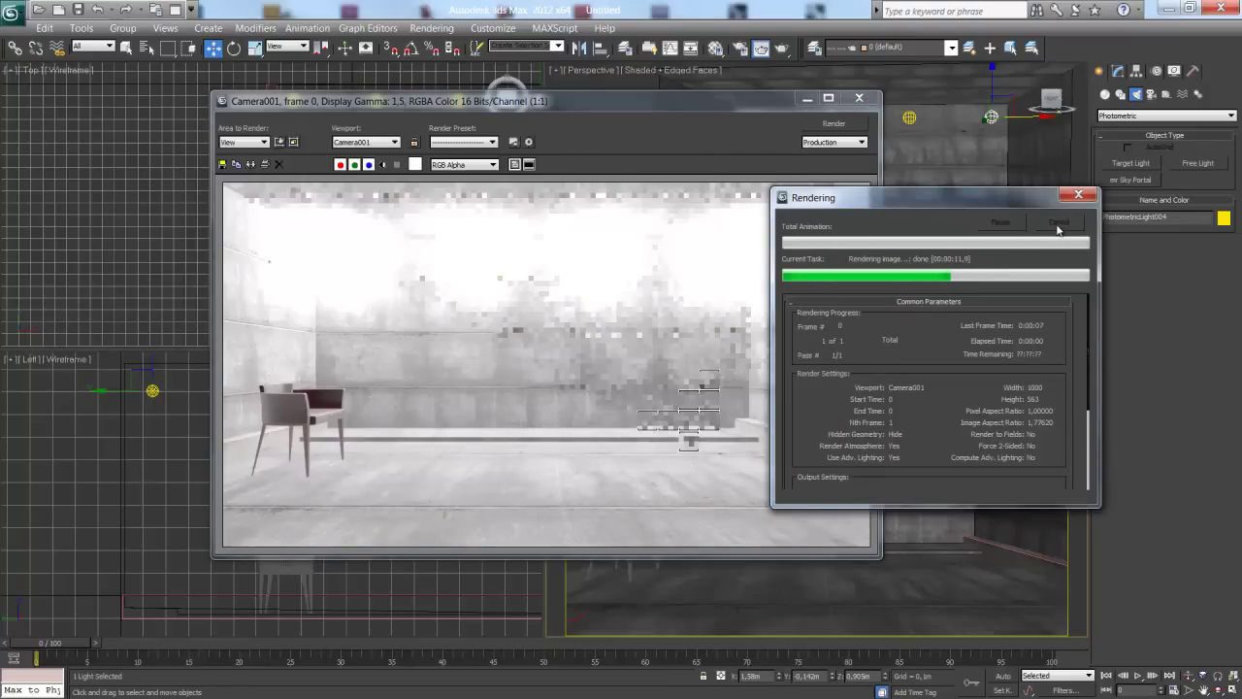
{"action": "left_click", "coordinate": [869, 101]}
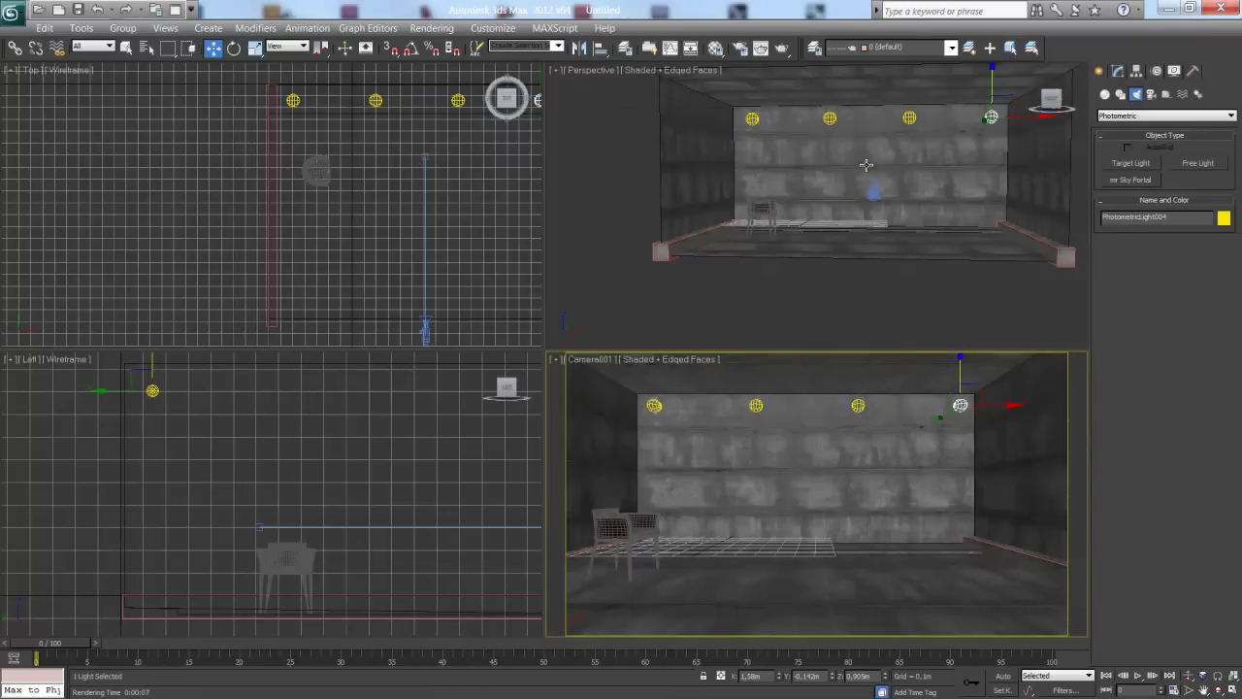
{"action": "left_click", "coordinate": [831, 119]}
{"action": "left_click", "coordinate": [989, 116], "text": "ctrl"}
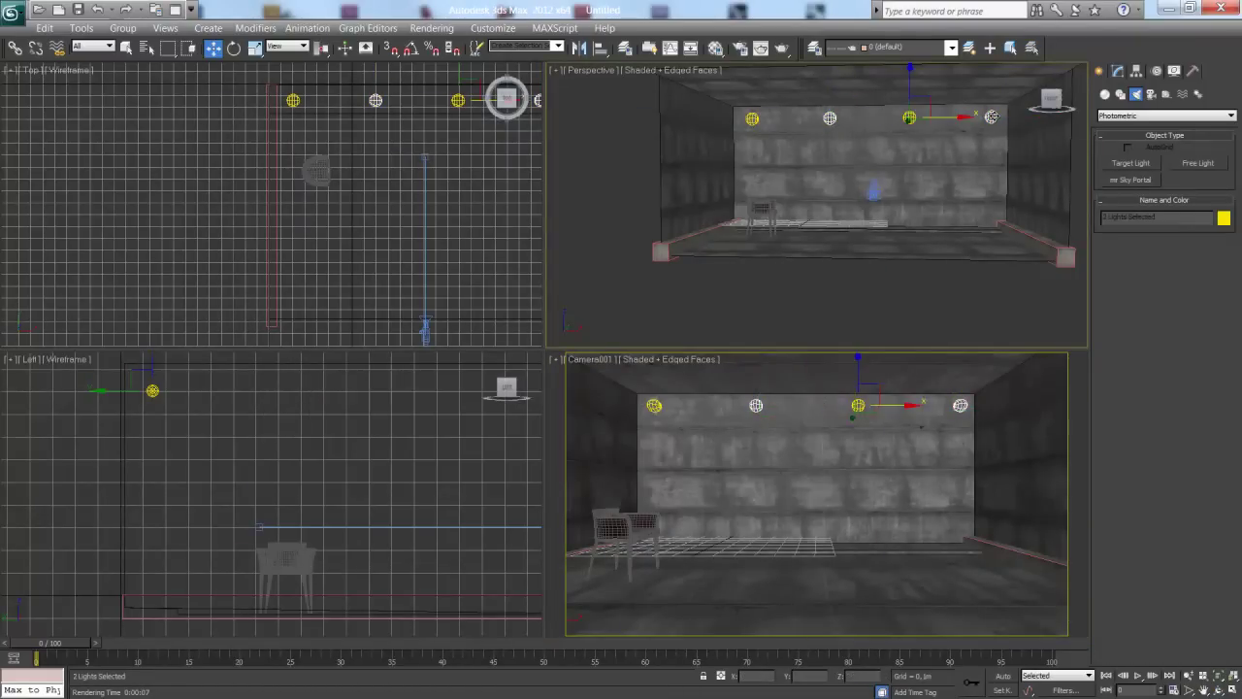
{"action": "key", "text": "Delete"}
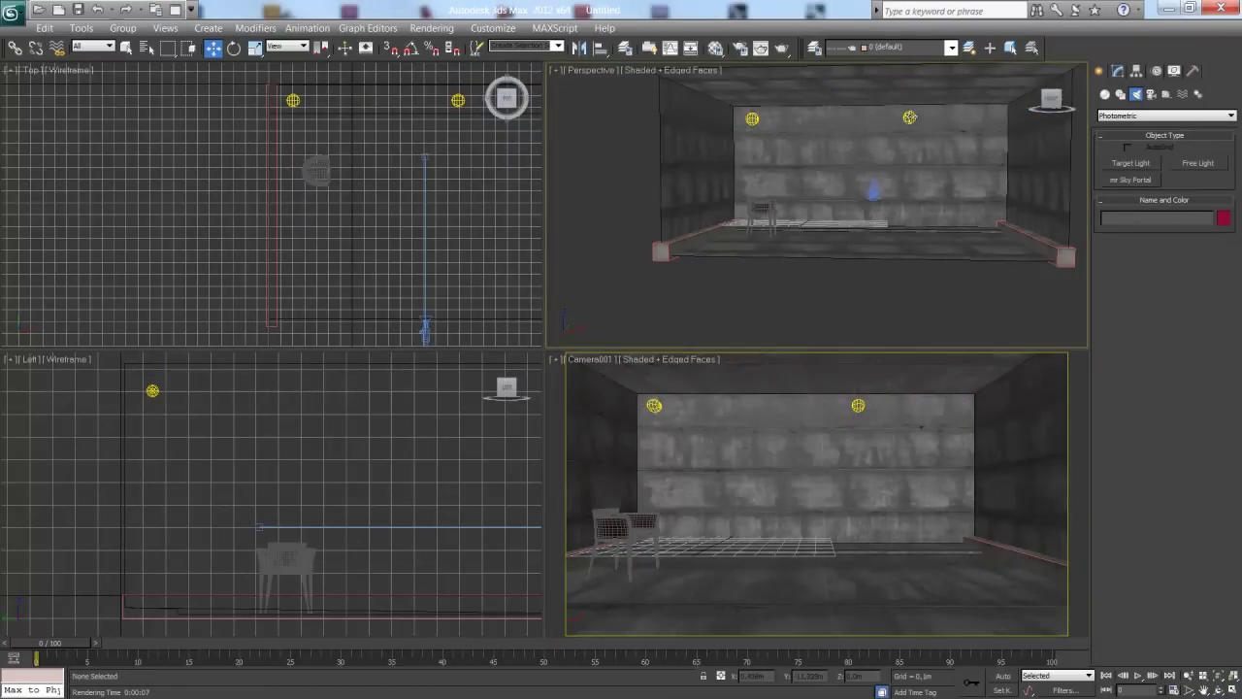
Move the remaining two lights right along the ceiling, then select the left one
{"action": "left_click", "coordinate": [909, 118]}
{"action": "left_click", "coordinate": [752, 118], "text": "ctrl"}
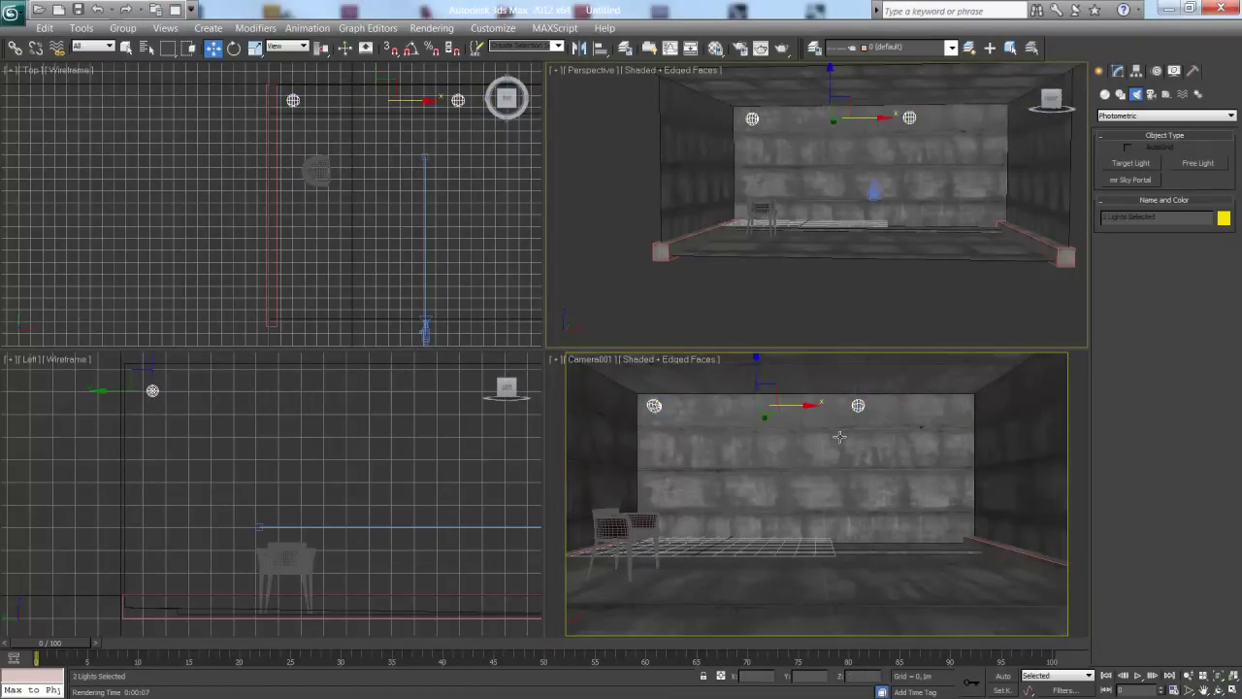
{"action": "left_click", "coordinate": [817, 409]}
{"action": "left_click_drag", "start_coordinate": [805, 404], "coordinate": [845, 395]}
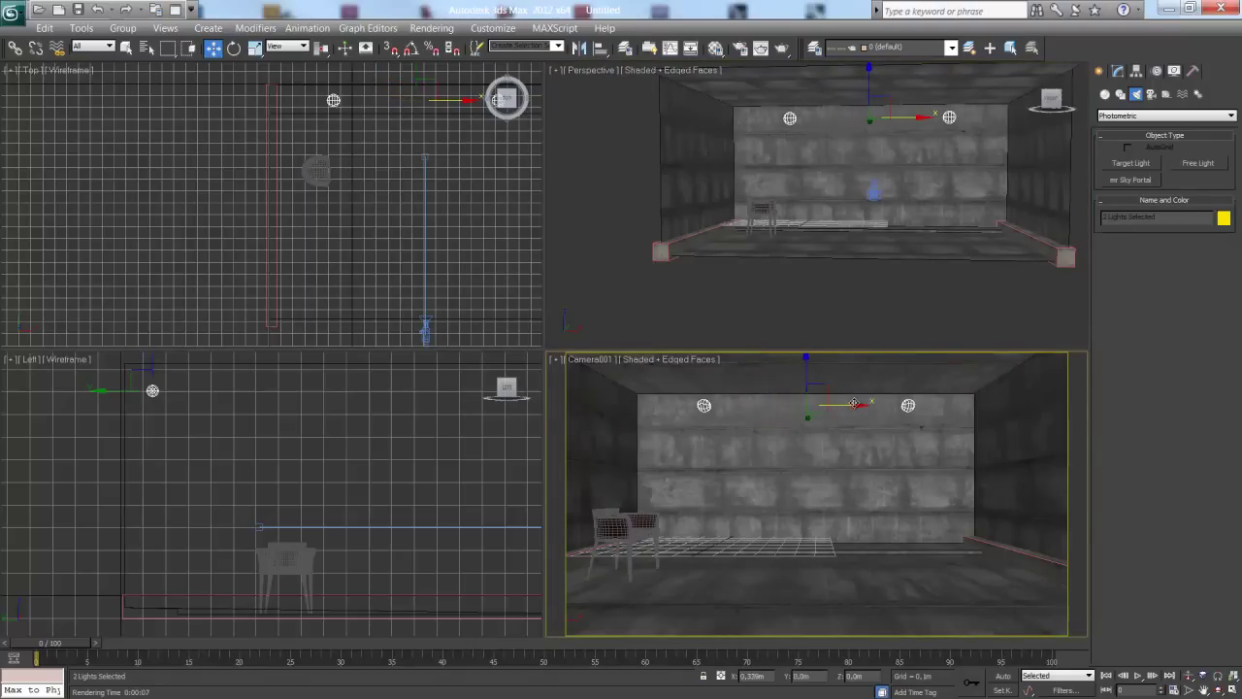
{"action": "left_click", "coordinate": [766, 331]}
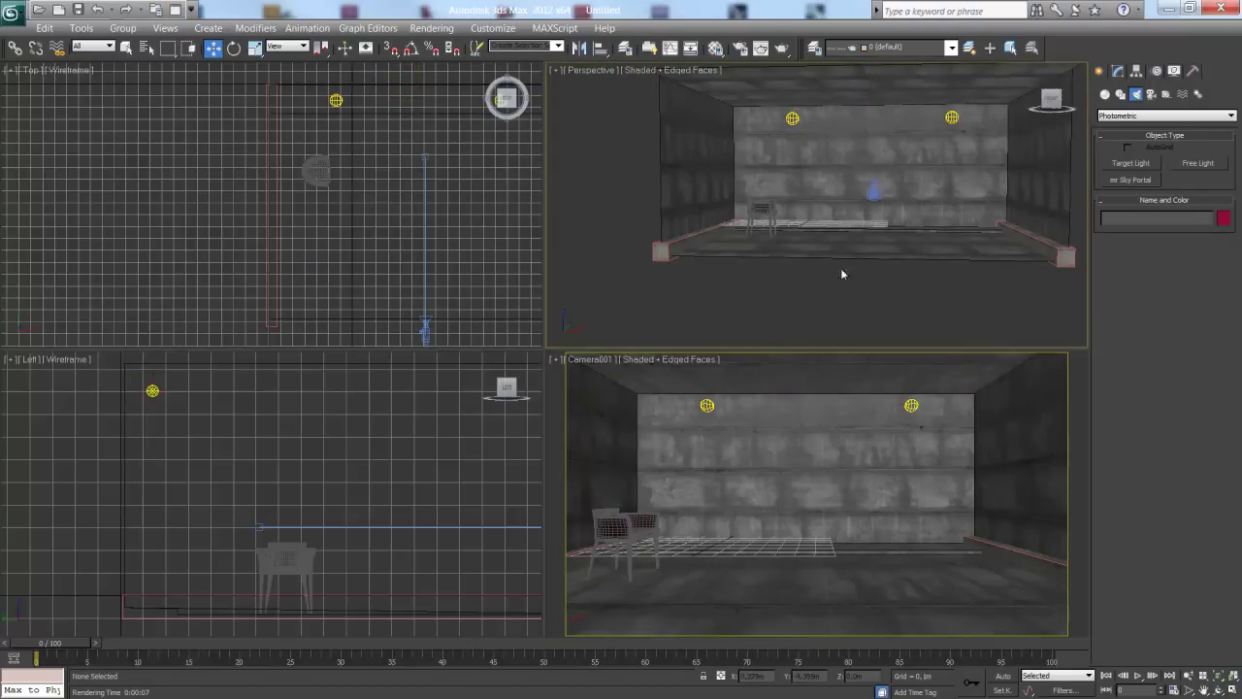
{"action": "left_click", "coordinate": [706, 406]}
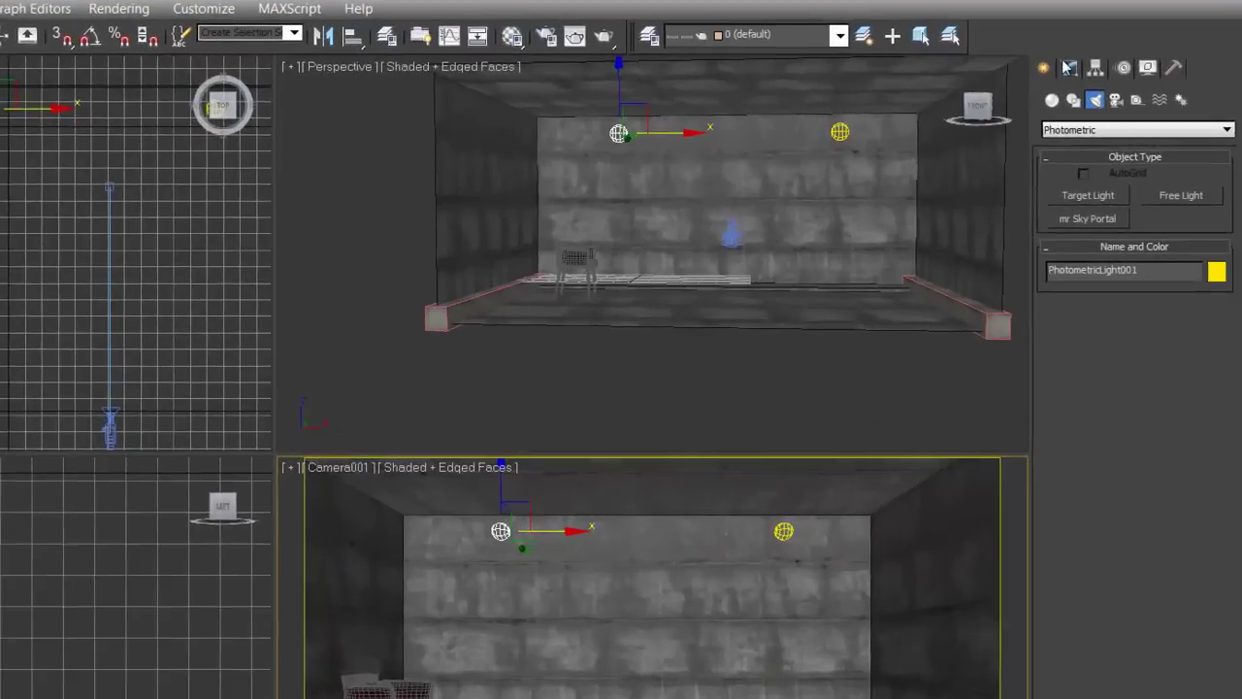
{"action": "left_click", "coordinate": [1120, 72]}
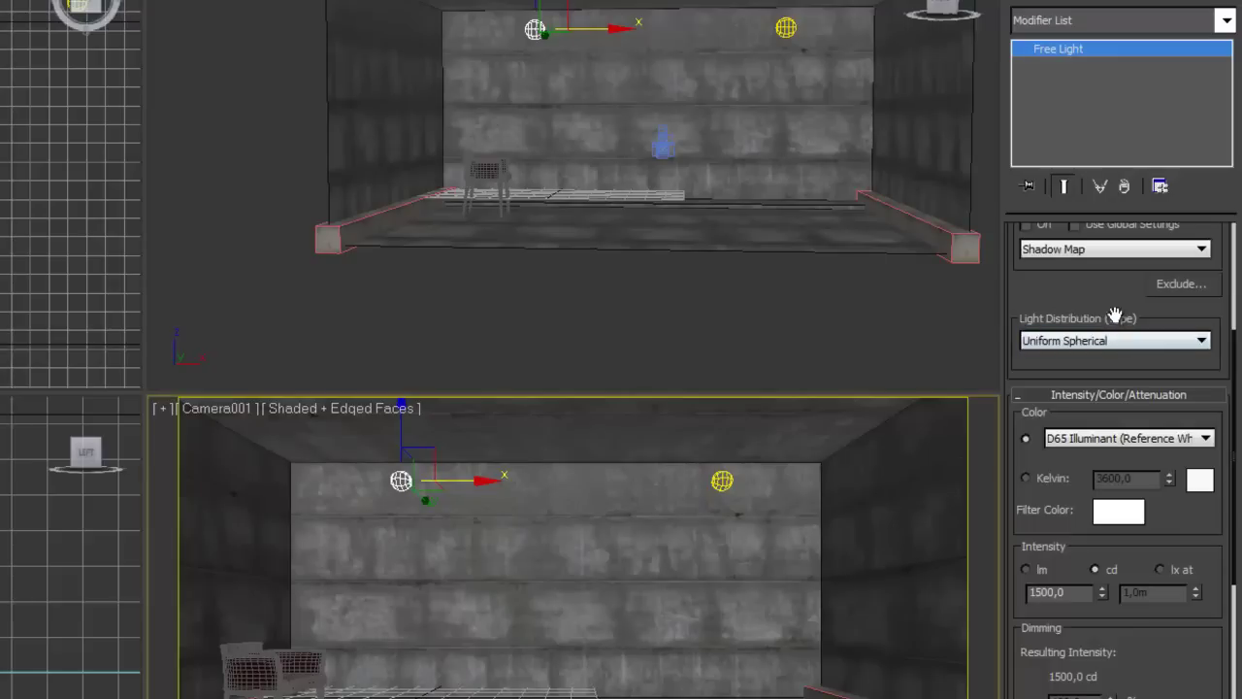
Change PhotometricLight001's Light Distribution from Uniform Spherical to Photometric Web
{"action": "left_click_drag", "start_coordinate": [1059, 318], "coordinate": [1065, 640]}
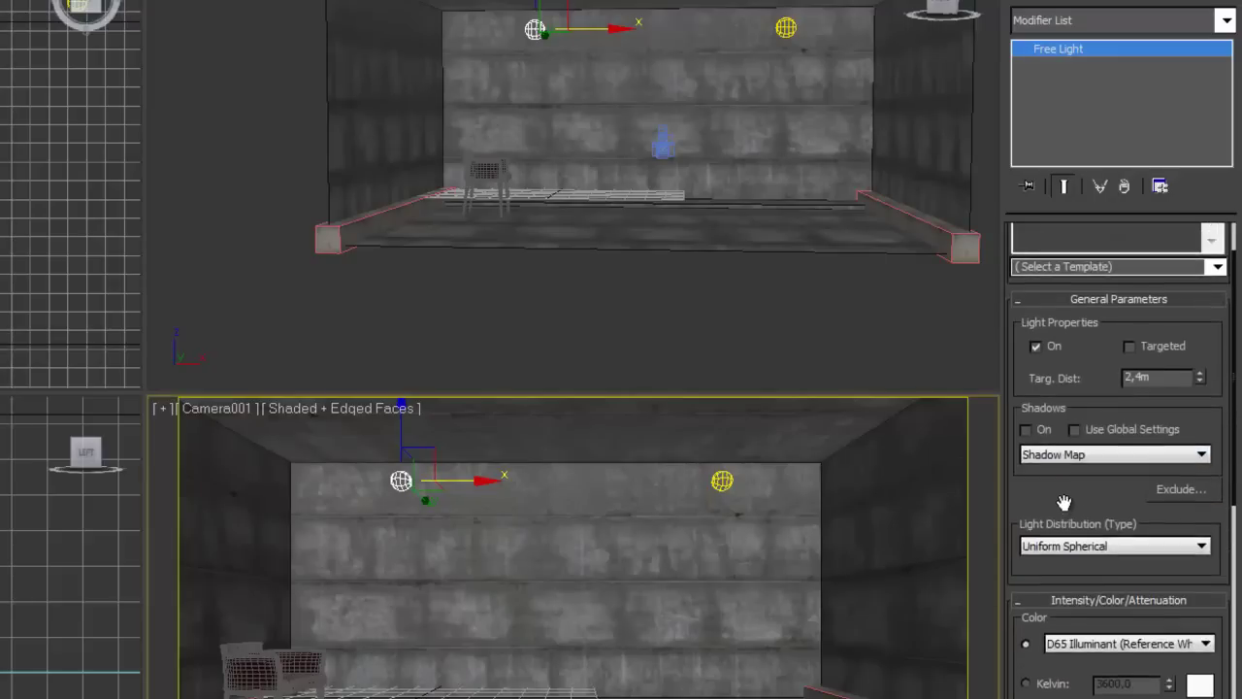
{"action": "left_click", "coordinate": [1084, 376]}
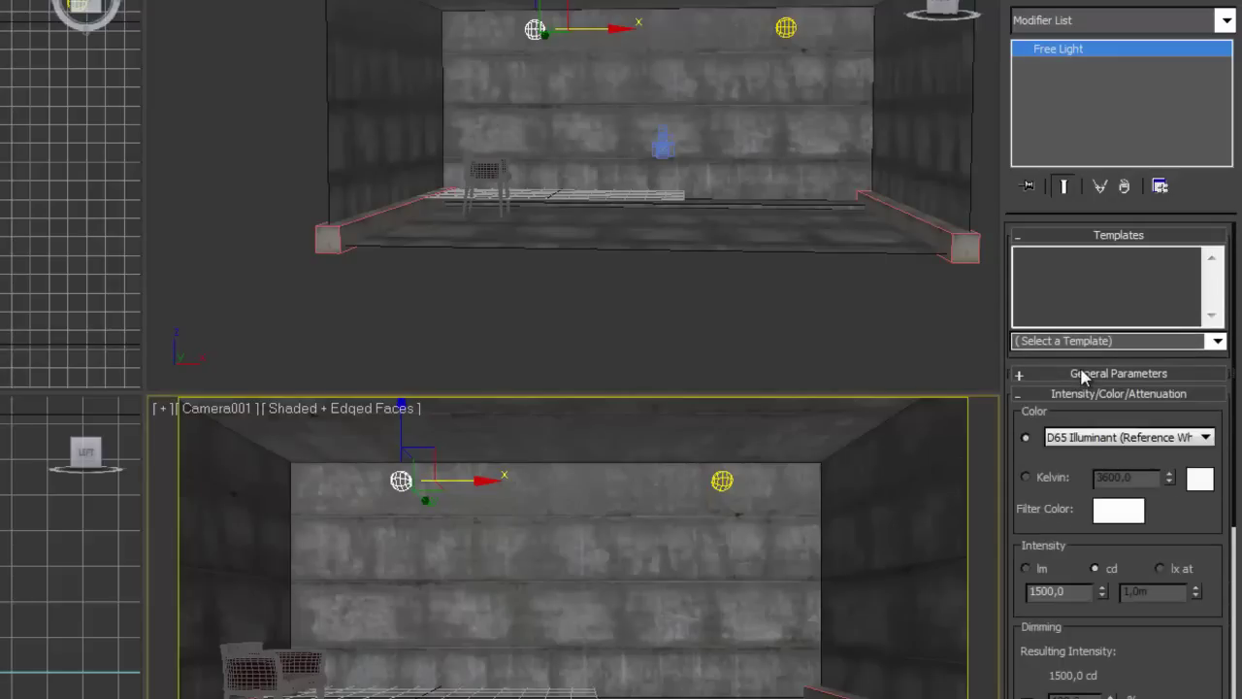
{"action": "left_click", "coordinate": [1084, 376]}
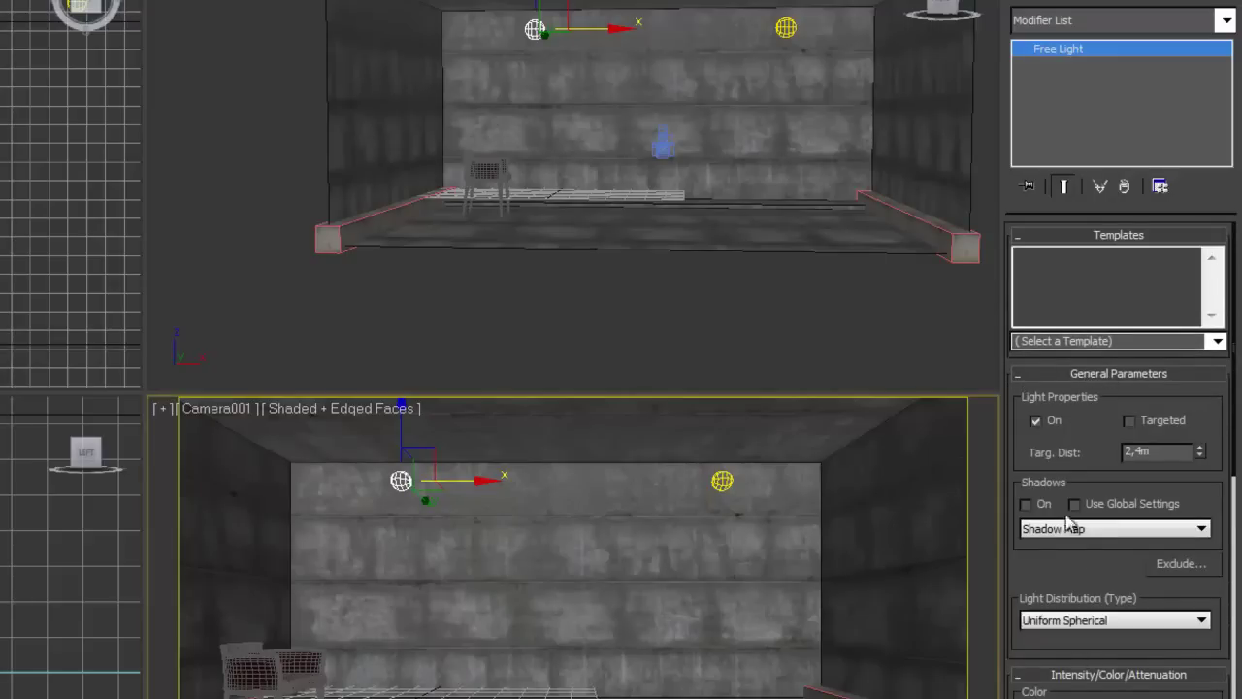
{"action": "left_click_drag", "start_coordinate": [1029, 657], "coordinate": [1034, 571]}
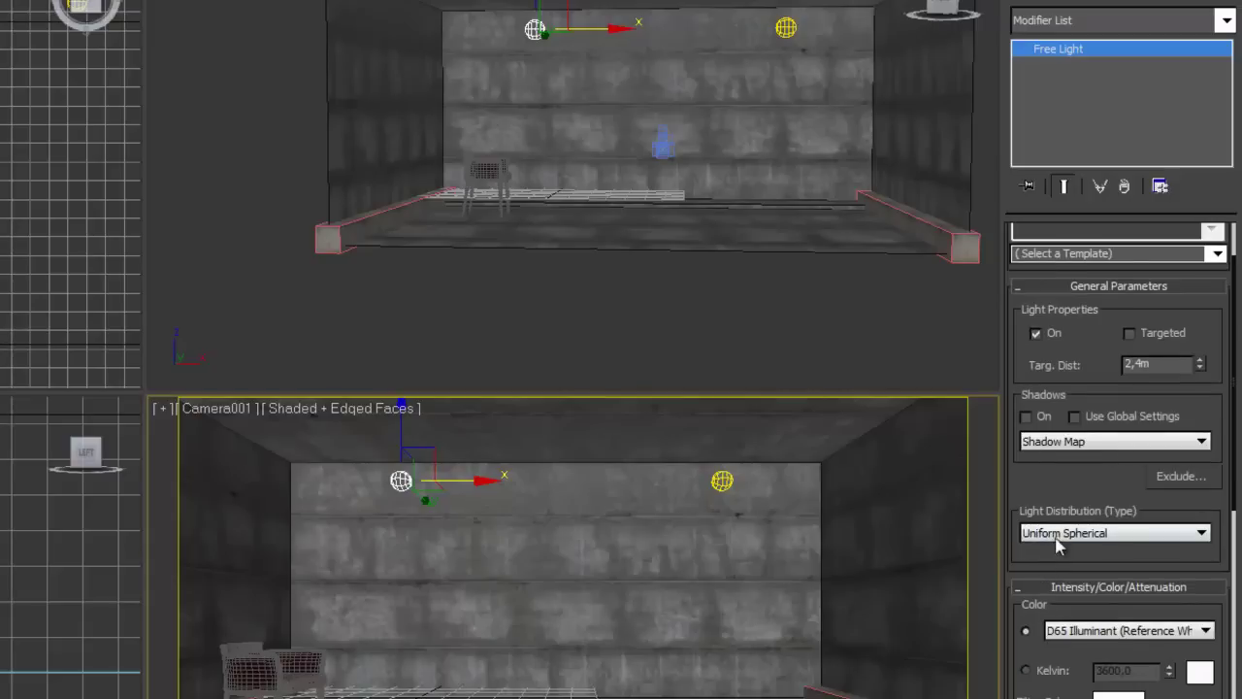
{"action": "left_click", "coordinate": [1131, 542]}
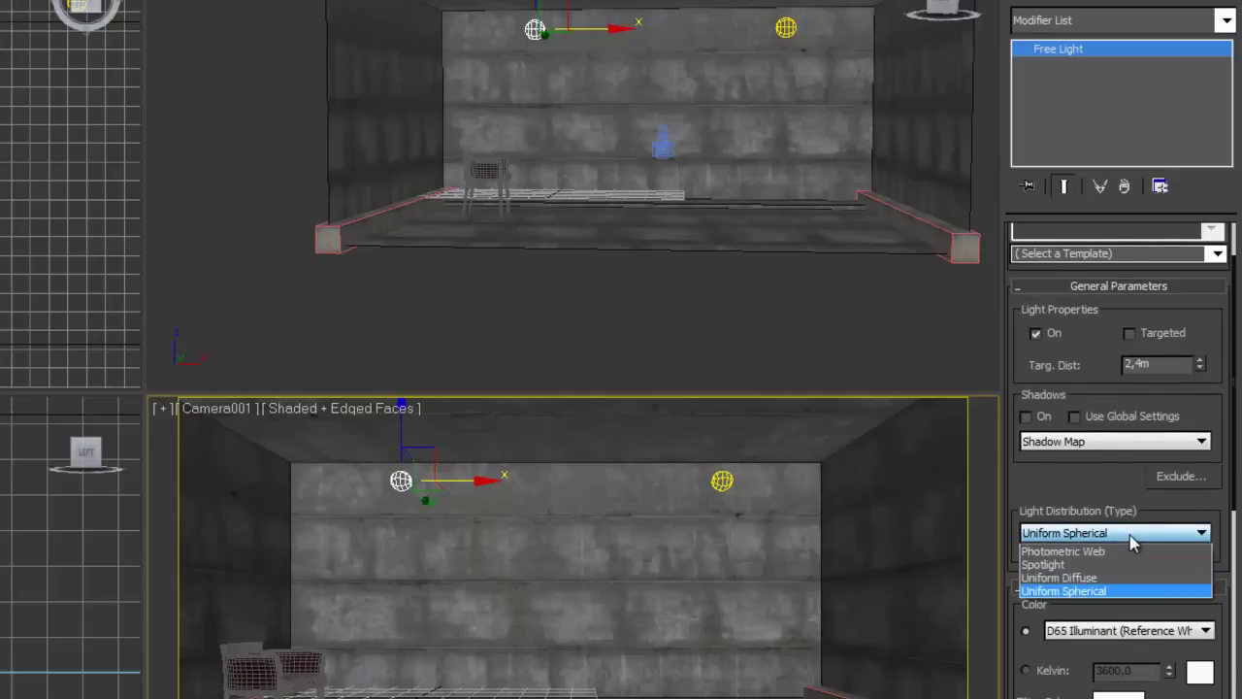
{"action": "left_click", "coordinate": [1109, 551]}
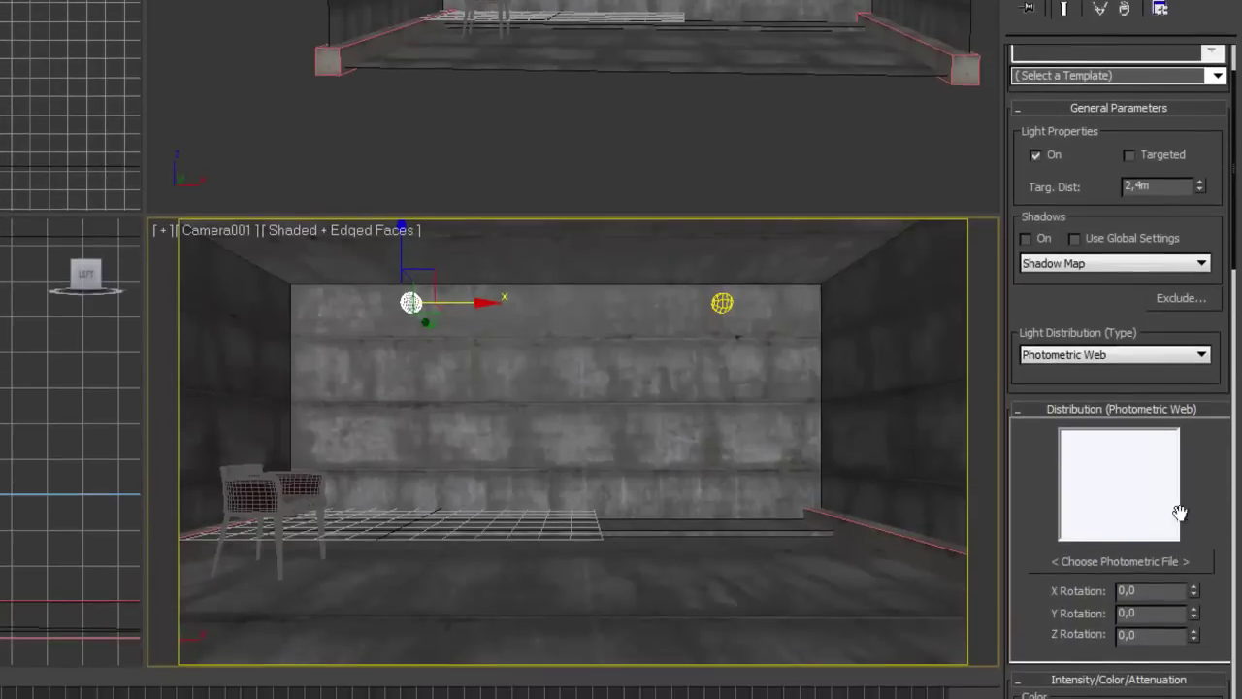
Load 1.IES from D:\Recursos 3D\Luces IES\IES pack as PhotometricLight001's photometric file
{"action": "left_click", "coordinate": [1170, 559]}
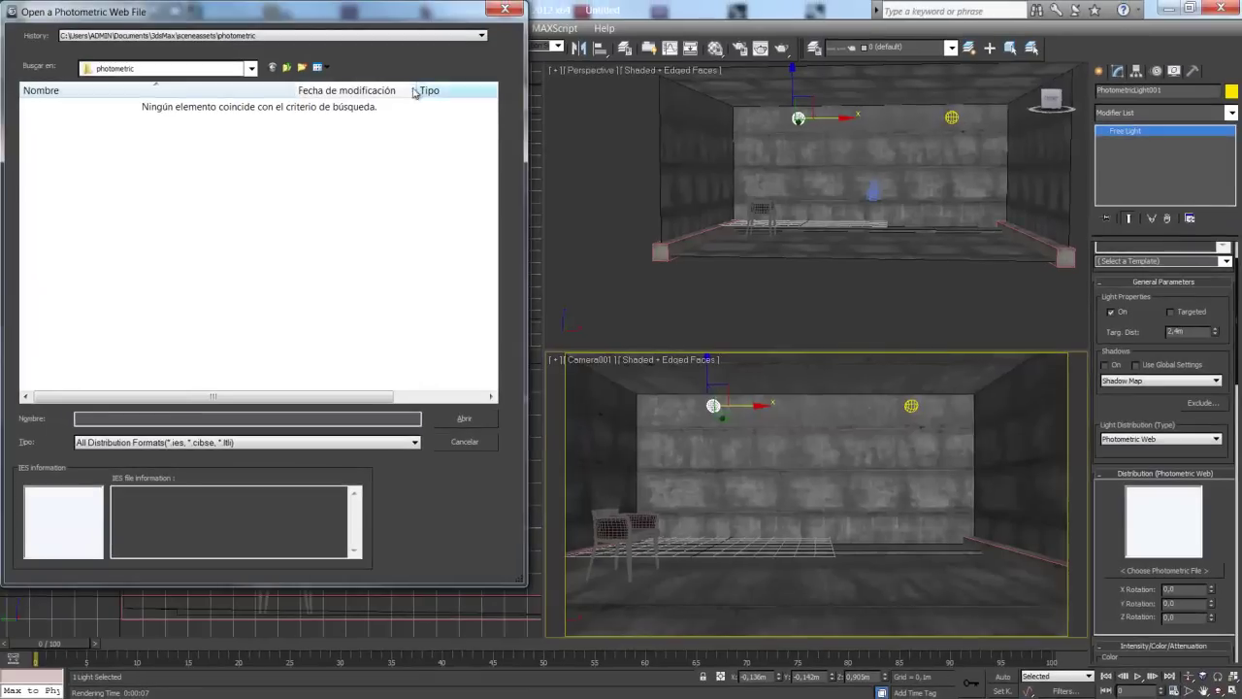
{"action": "left_click", "coordinate": [201, 69]}
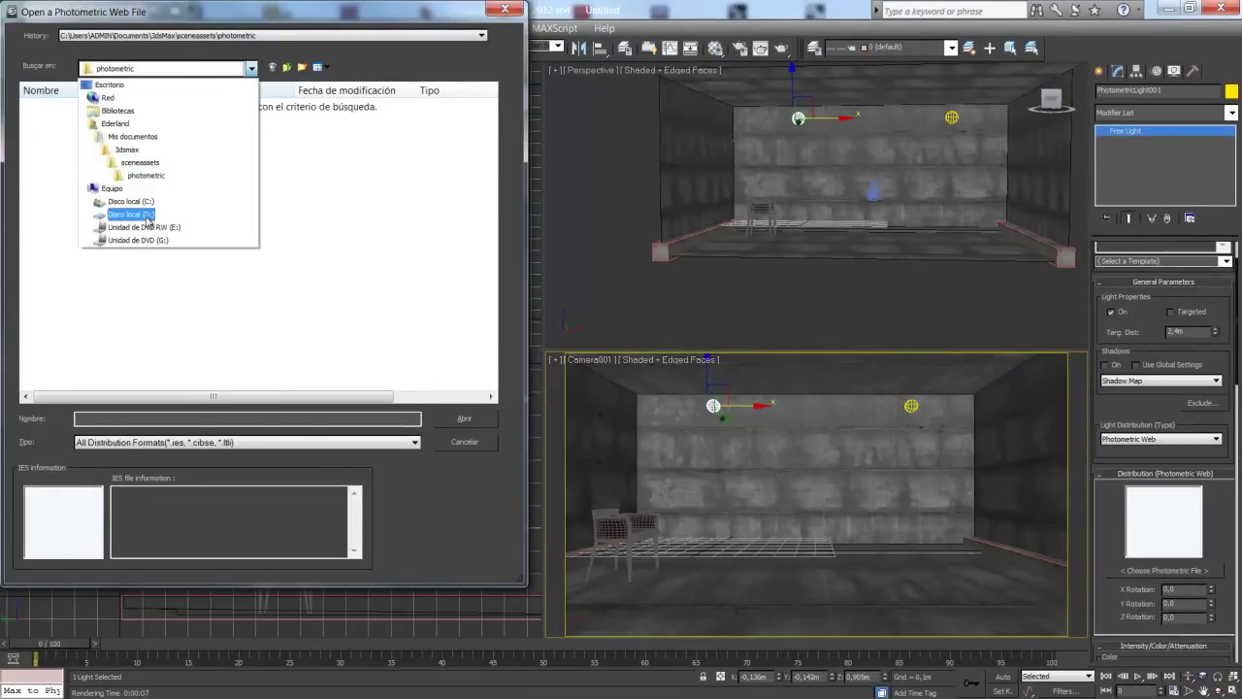
{"action": "left_click", "coordinate": [146, 215]}
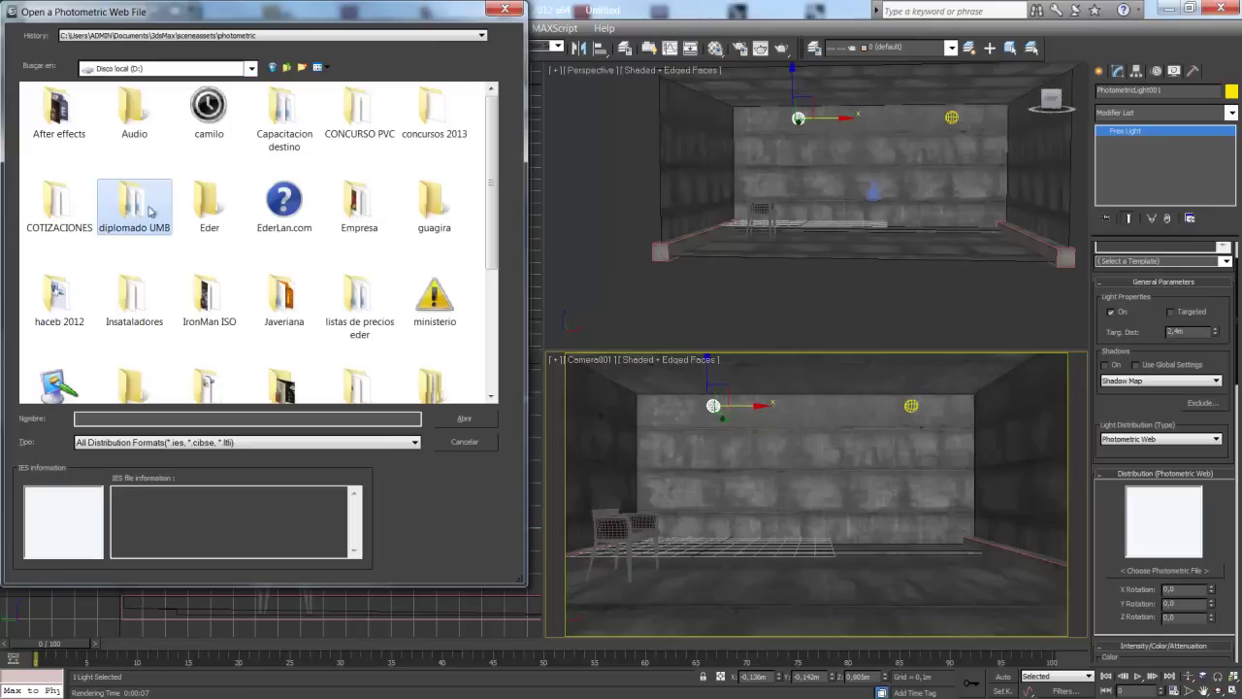
{"action": "scroll", "coordinate": [151, 200], "scroll_direction": "down", "scroll_amount": 3}
{"action": "double_click", "coordinate": [366, 184]}
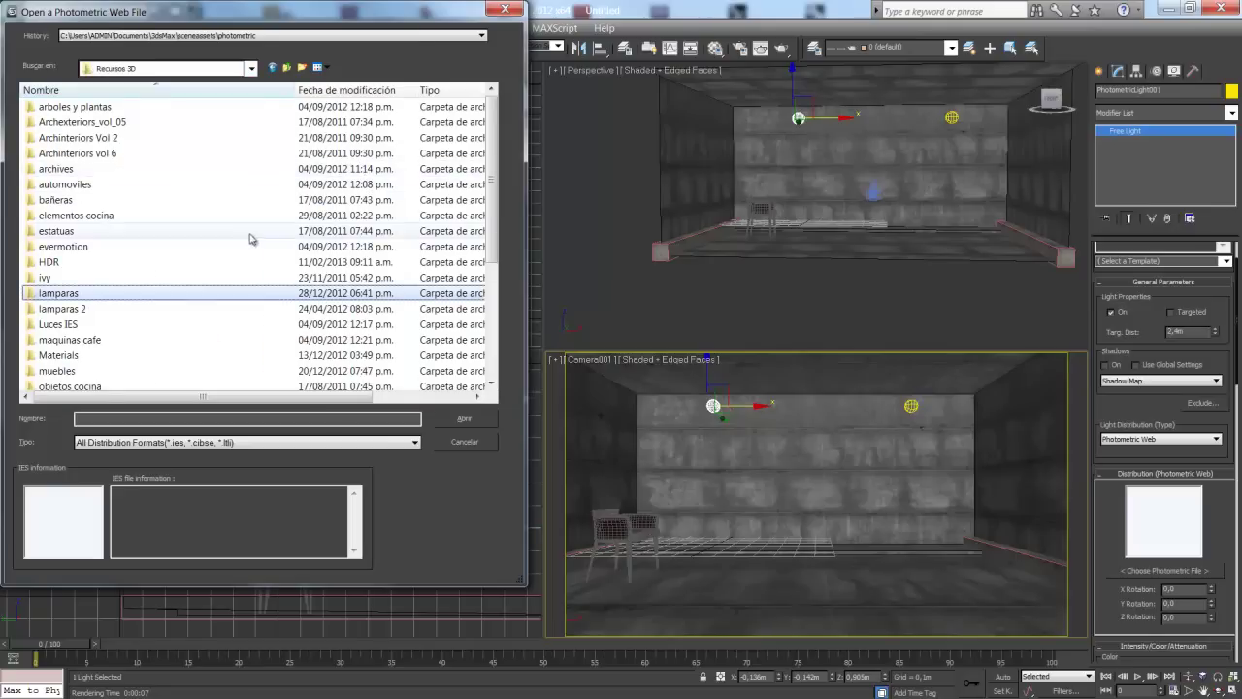
{"action": "double_click", "coordinate": [61, 327]}
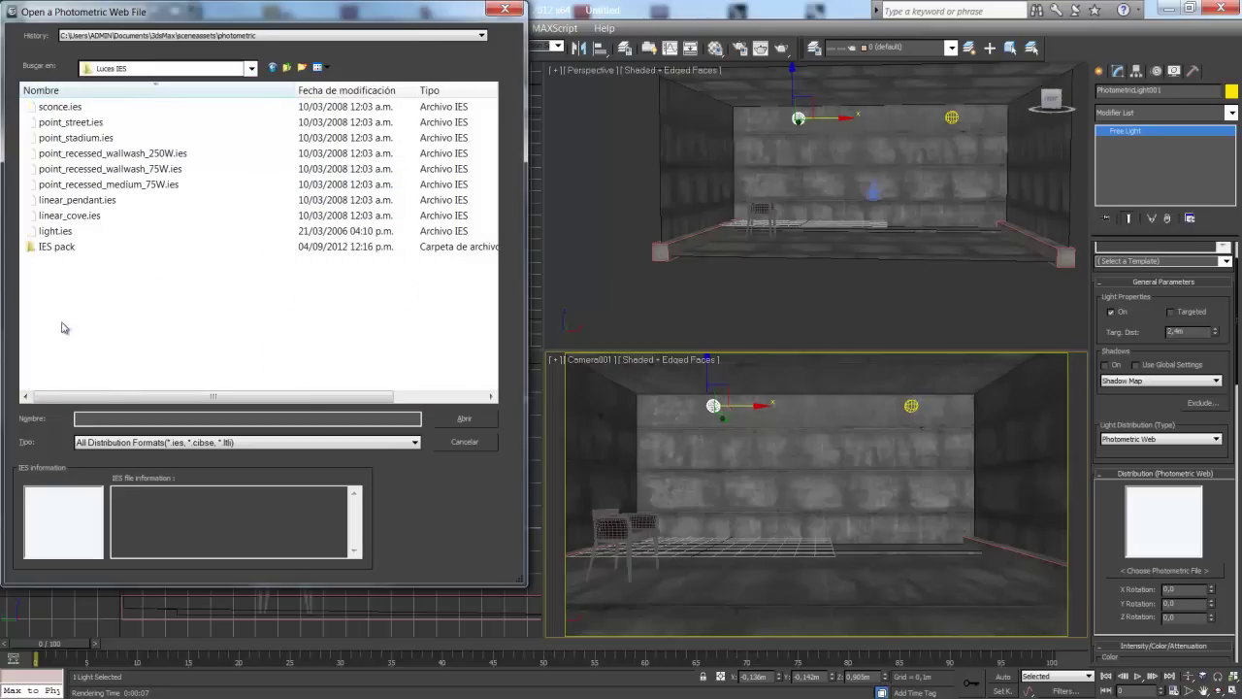
{"action": "double_click", "coordinate": [56, 246]}
{"action": "left_click", "coordinate": [46, 110]}
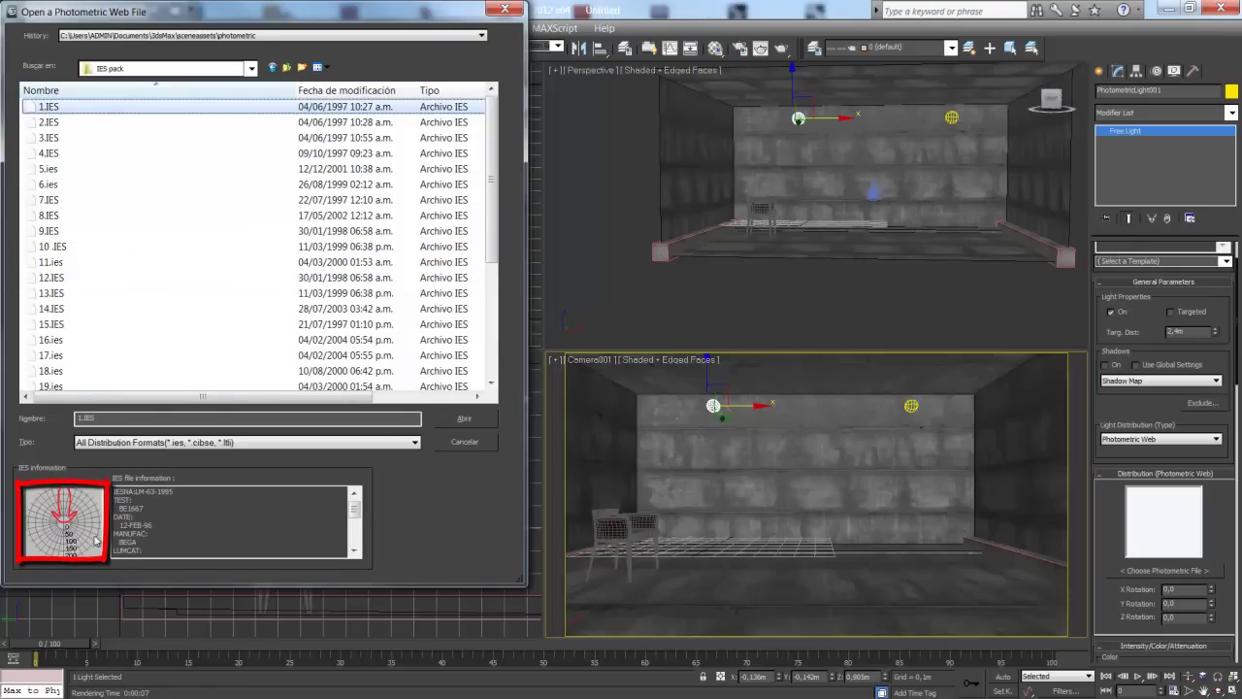
{"action": "left_click", "coordinate": [473, 419]}
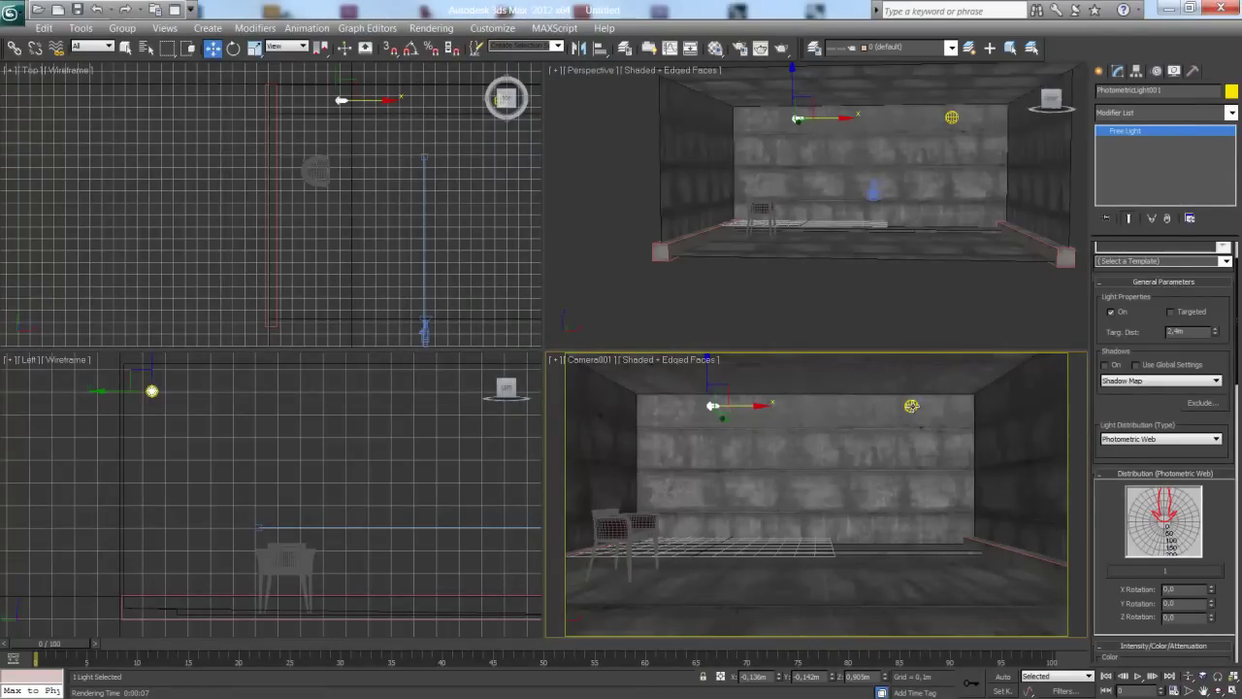
Rotate the left ceiling light 90° with angle snap so its IES beam points straight down
{"action": "left_click", "coordinate": [911, 405]}
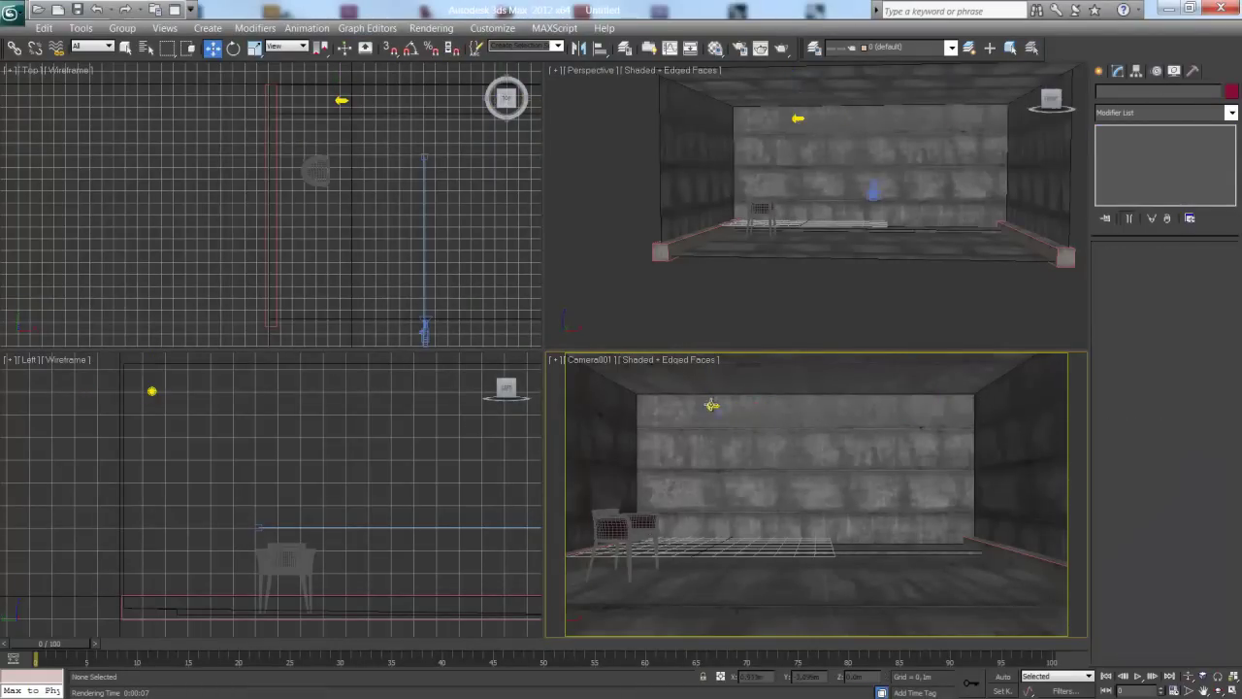
{"action": "left_click", "coordinate": [713, 406]}
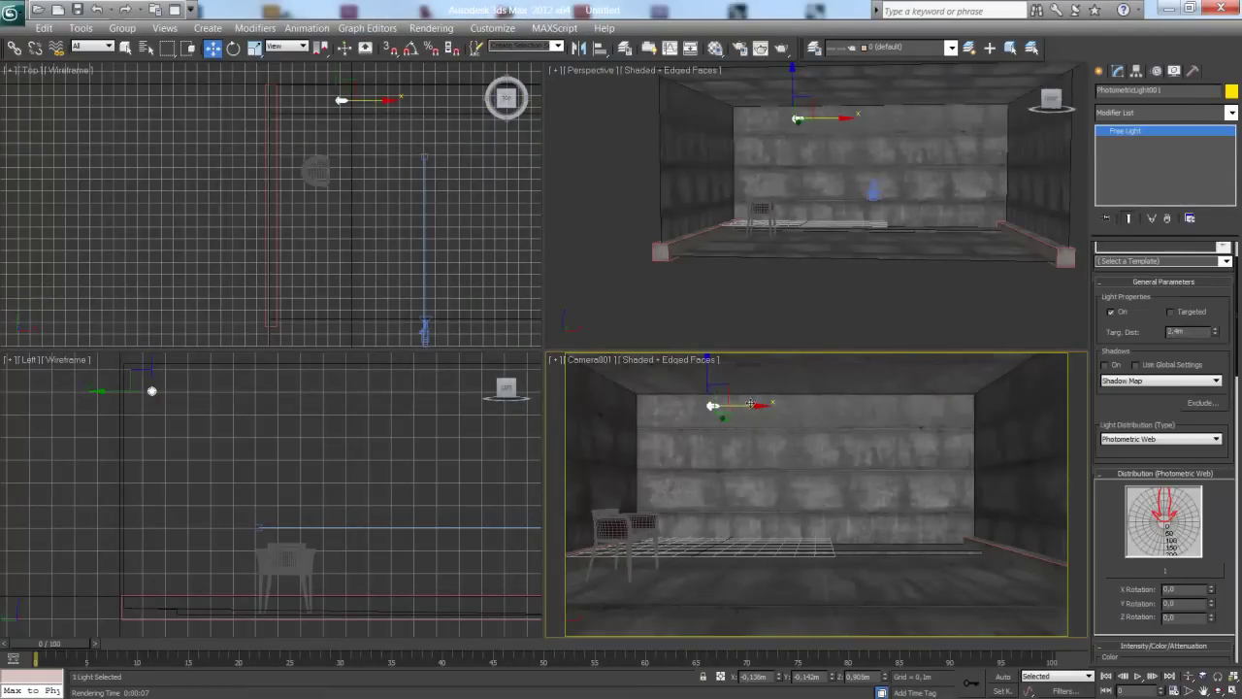
{"action": "left_click", "coordinate": [232, 54]}
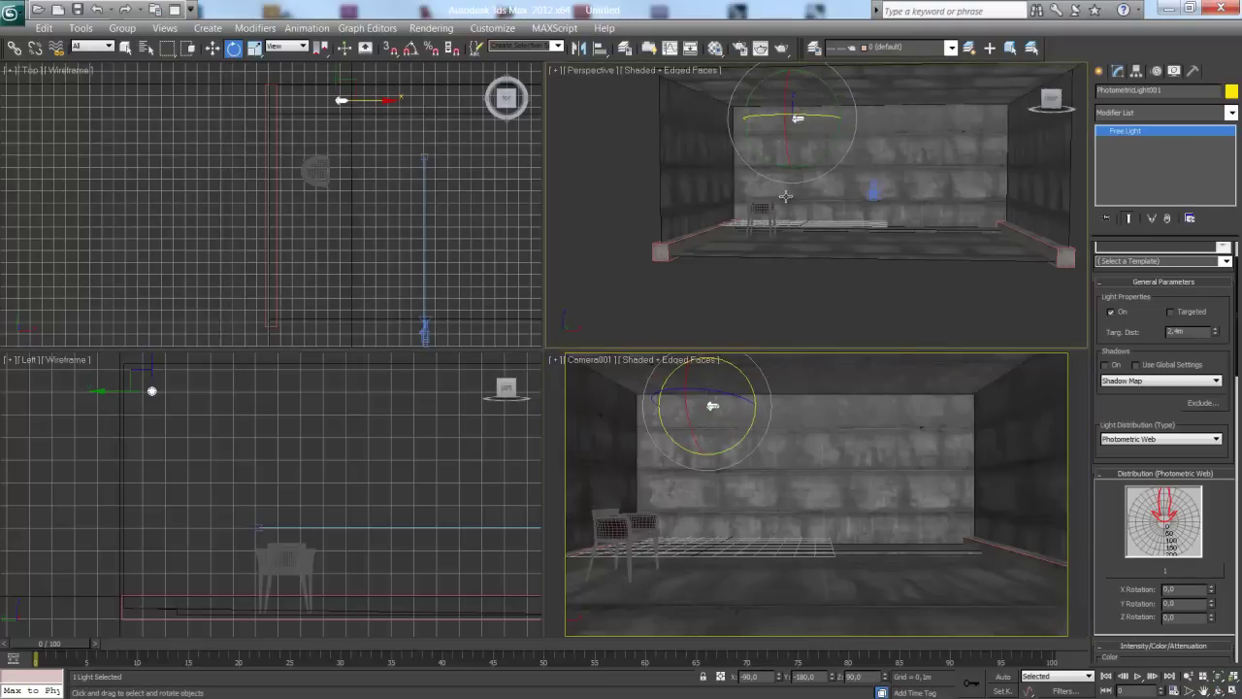
{"action": "scroll", "coordinate": [790, 194], "scroll_direction": "up", "scroll_amount": 5}
{"action": "key", "text": "z"}
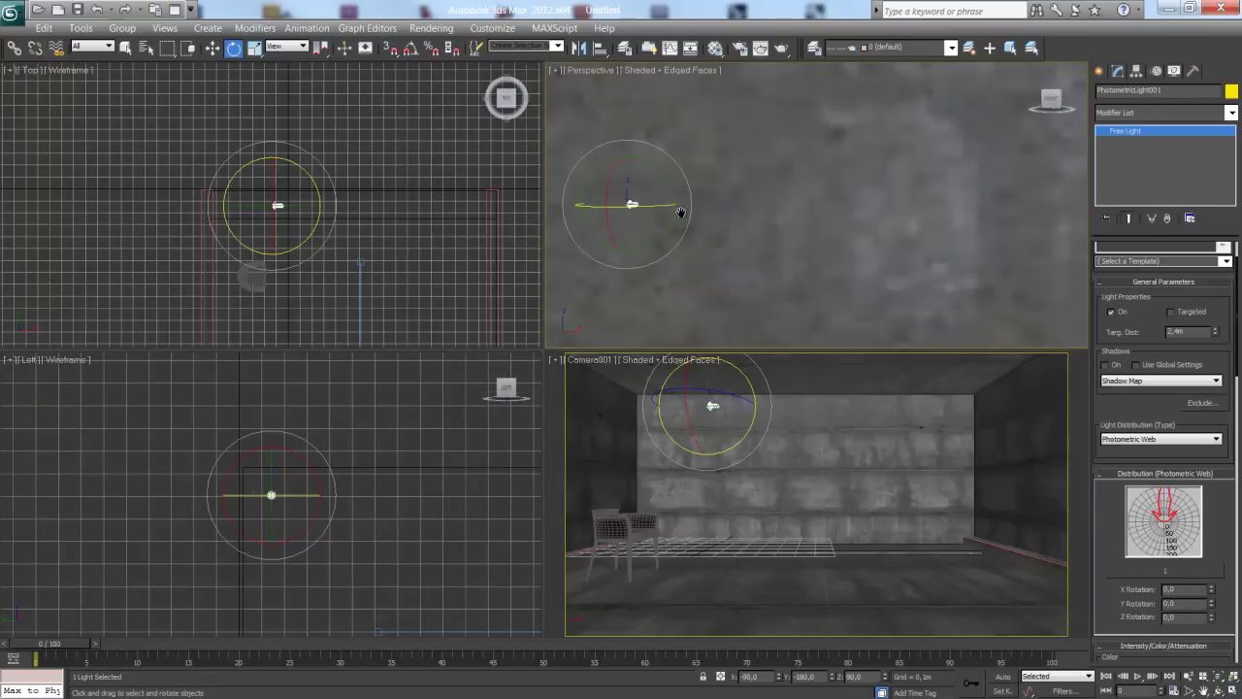
{"action": "middle_click_drag", "start_coordinate": [679, 208], "coordinate": [760, 173], "text": "alt"}
{"action": "left_click", "coordinate": [412, 48]}
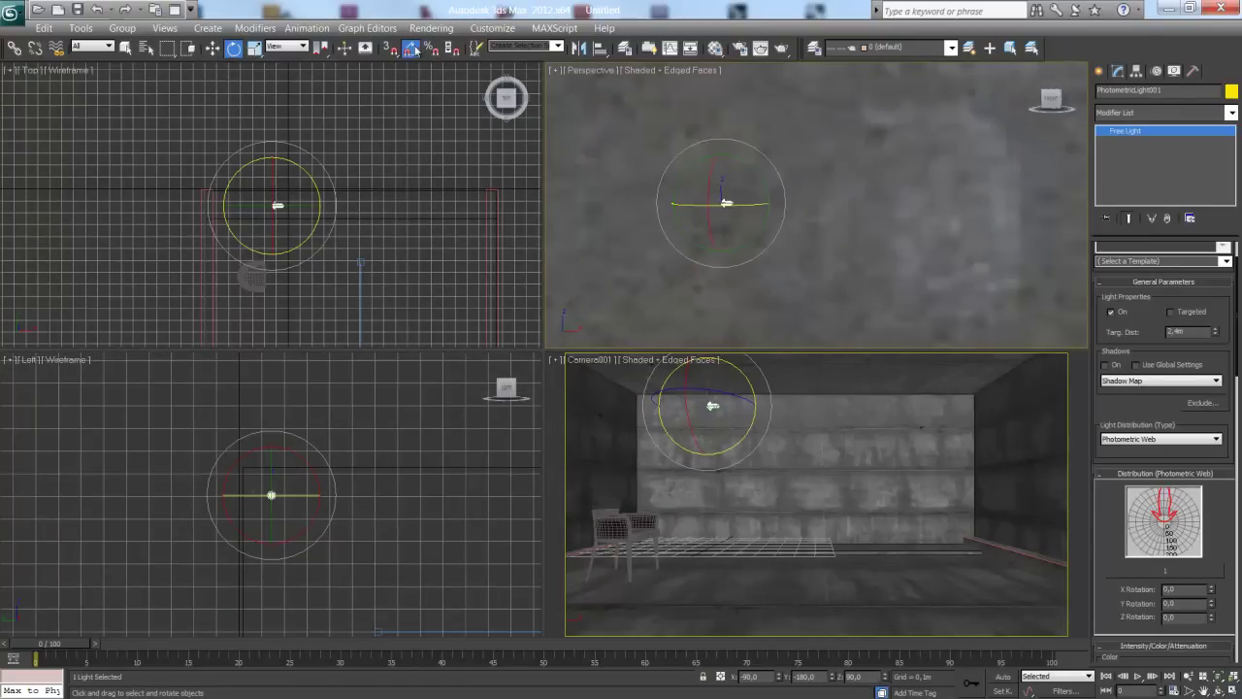
{"action": "left_click_drag", "start_coordinate": [738, 148], "coordinate": [789, 195]}
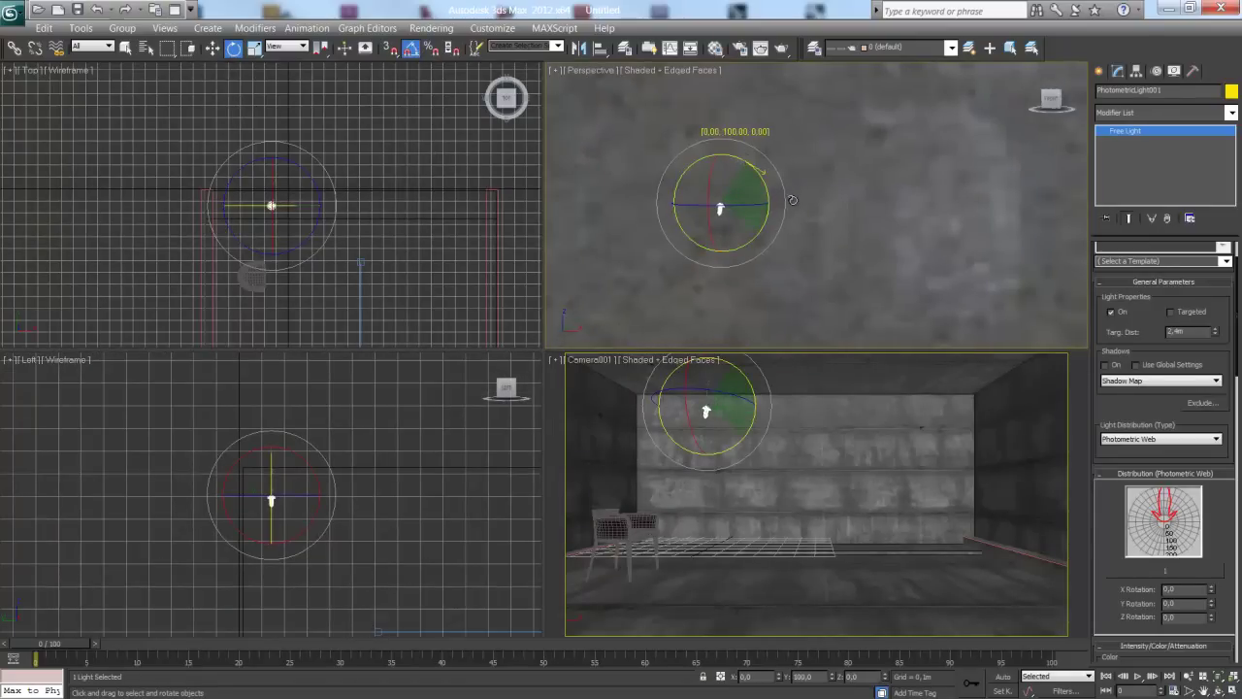
{"action": "left_click", "coordinate": [213, 49]}
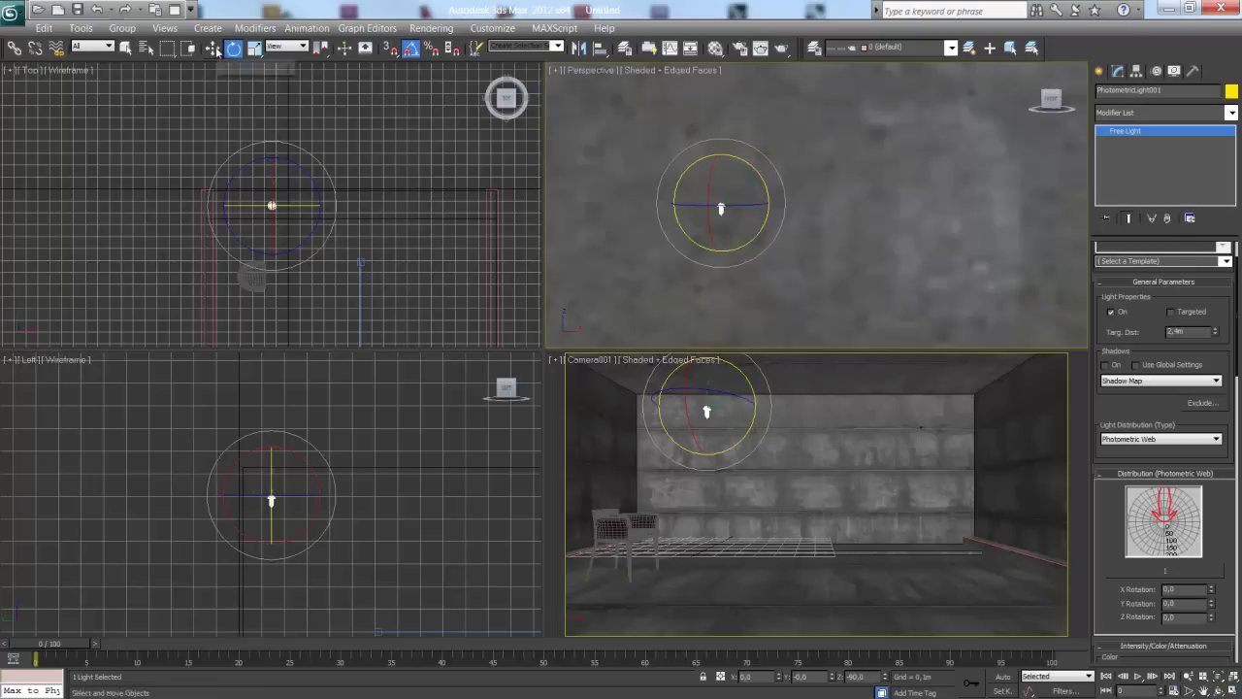
Clone the light to the right near the side wall and load the 9.IES web profile onto the copy
{"action": "left_click_drag", "start_coordinate": [310, 206], "coordinate": [477, 205], "text": "shift"}
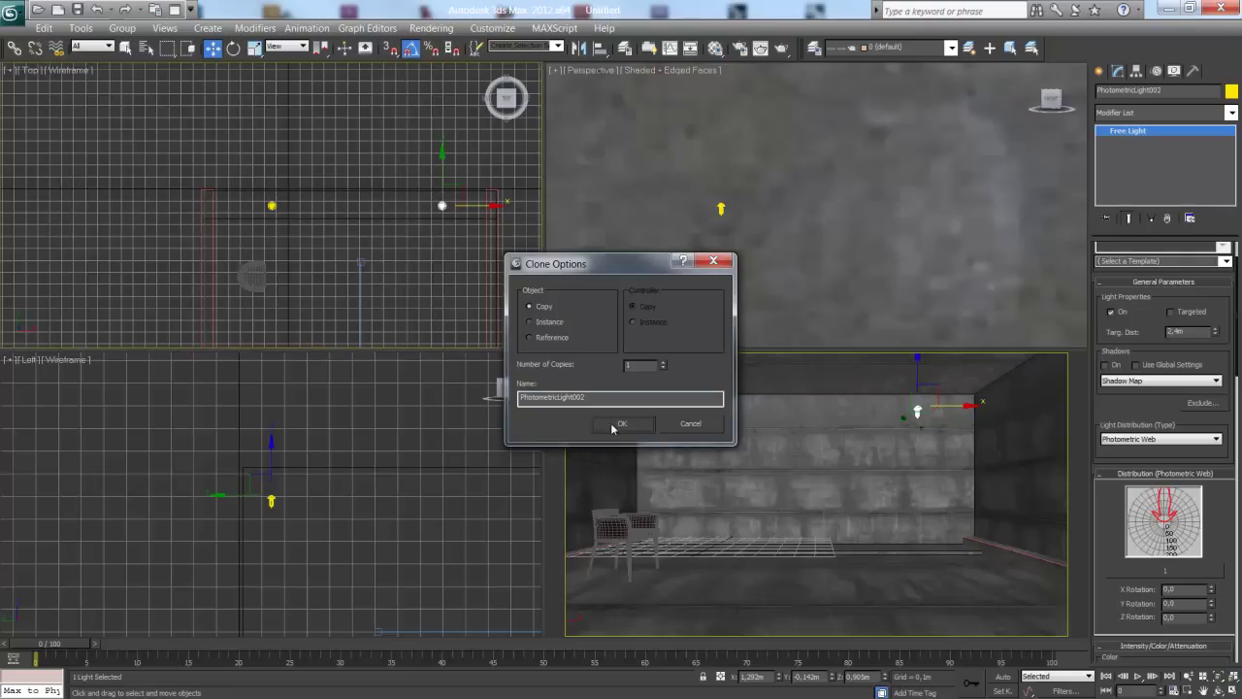
{"action": "left_click", "coordinate": [617, 421]}
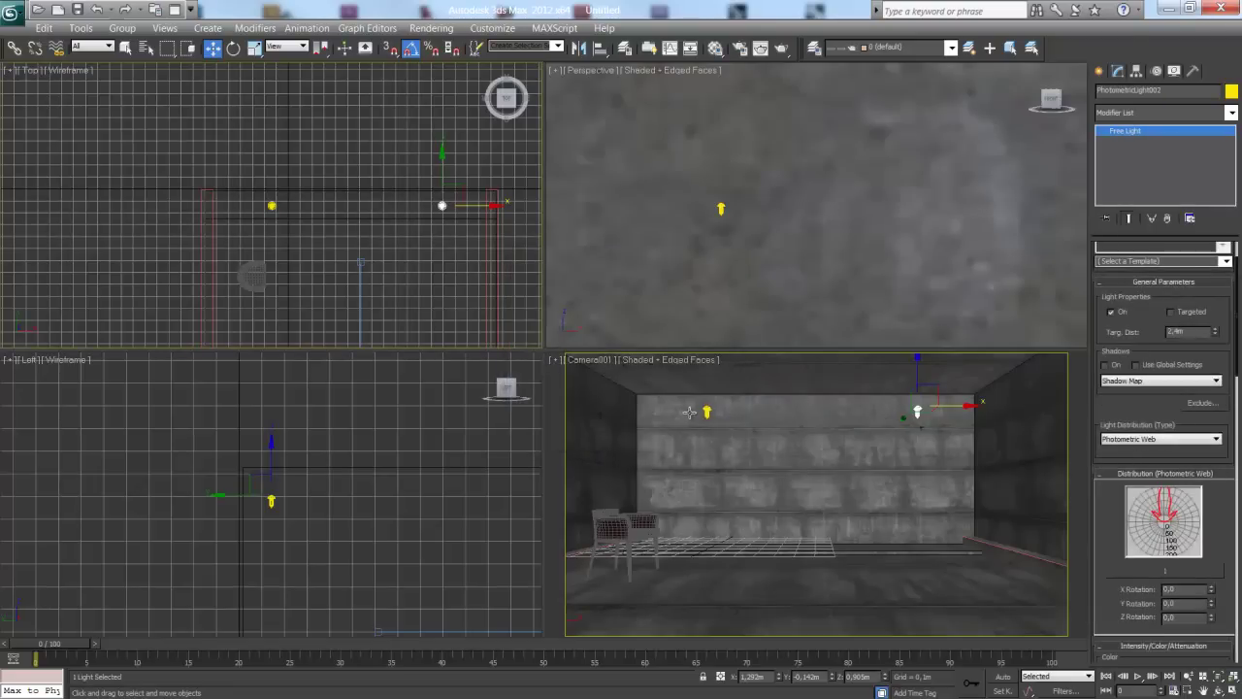
{"action": "left_click", "coordinate": [1199, 576]}
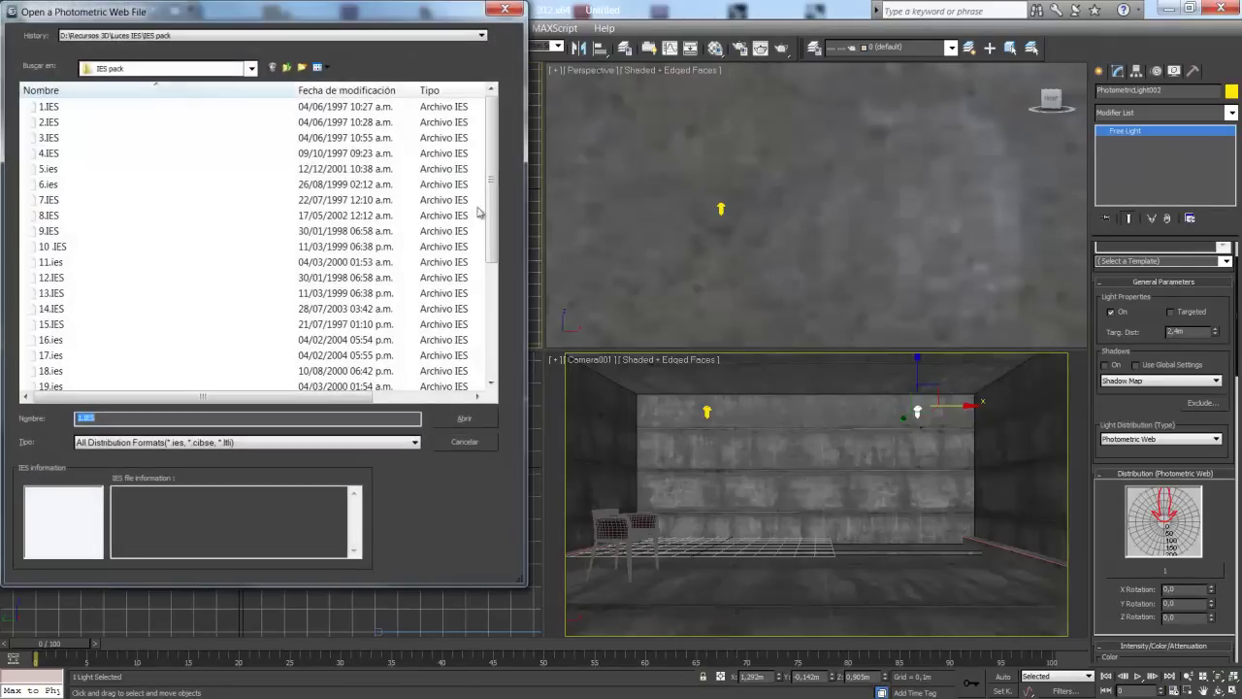
{"action": "left_click", "coordinate": [68, 121]}
{"action": "key", "text": "Down"}
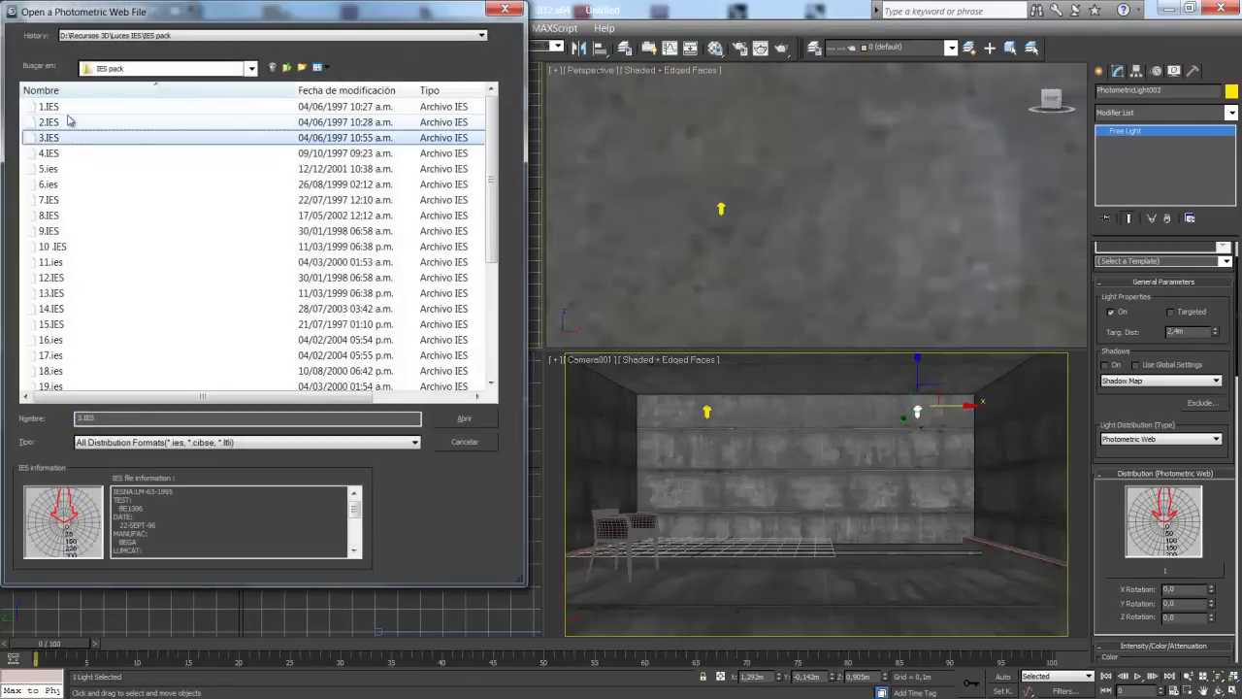
{"action": "key", "text": "Down"}
{"action": "key", "text": "Down"}
{"action": "key", "text": "Down"}
{"action": "key", "text": "Down"}
{"action": "key", "text": "Down"}
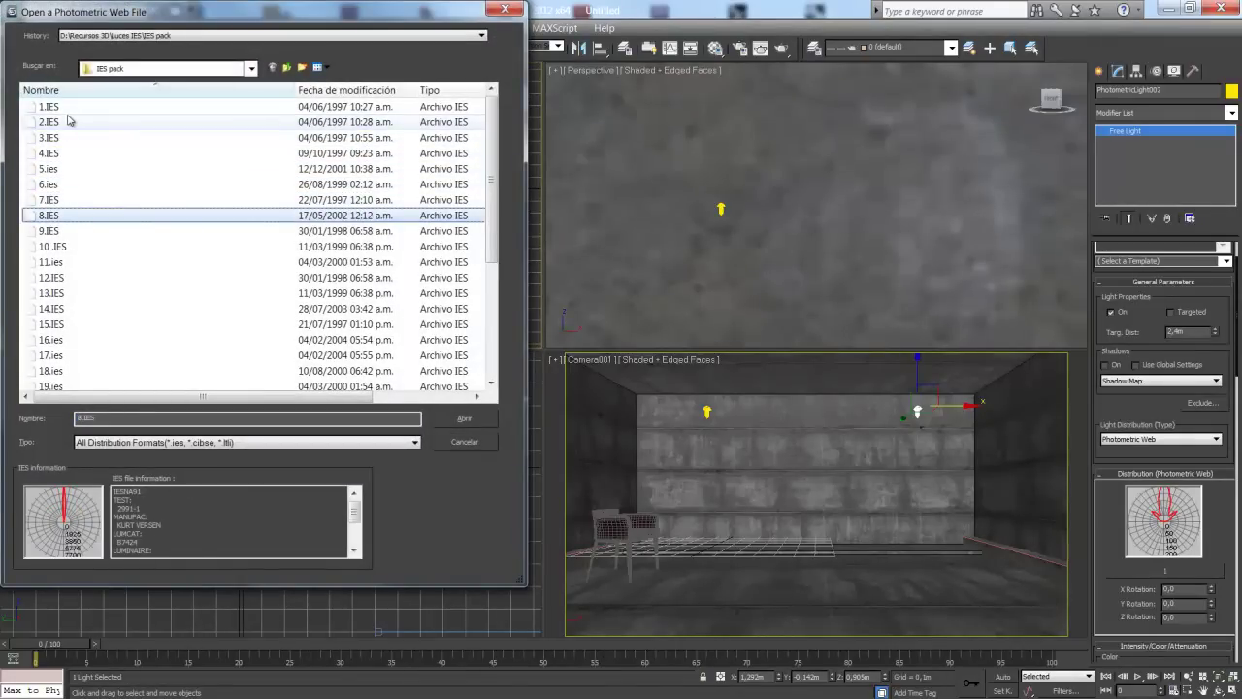
{"action": "key", "text": "Down"}
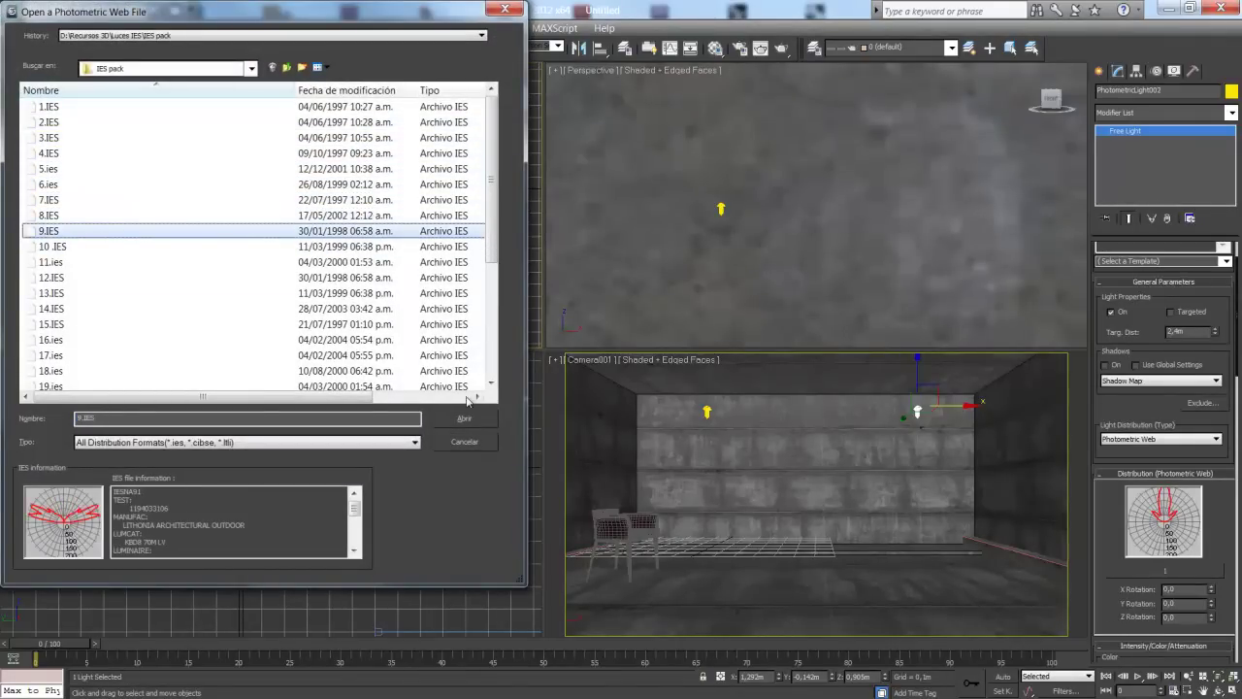
{"action": "left_click", "coordinate": [464, 418]}
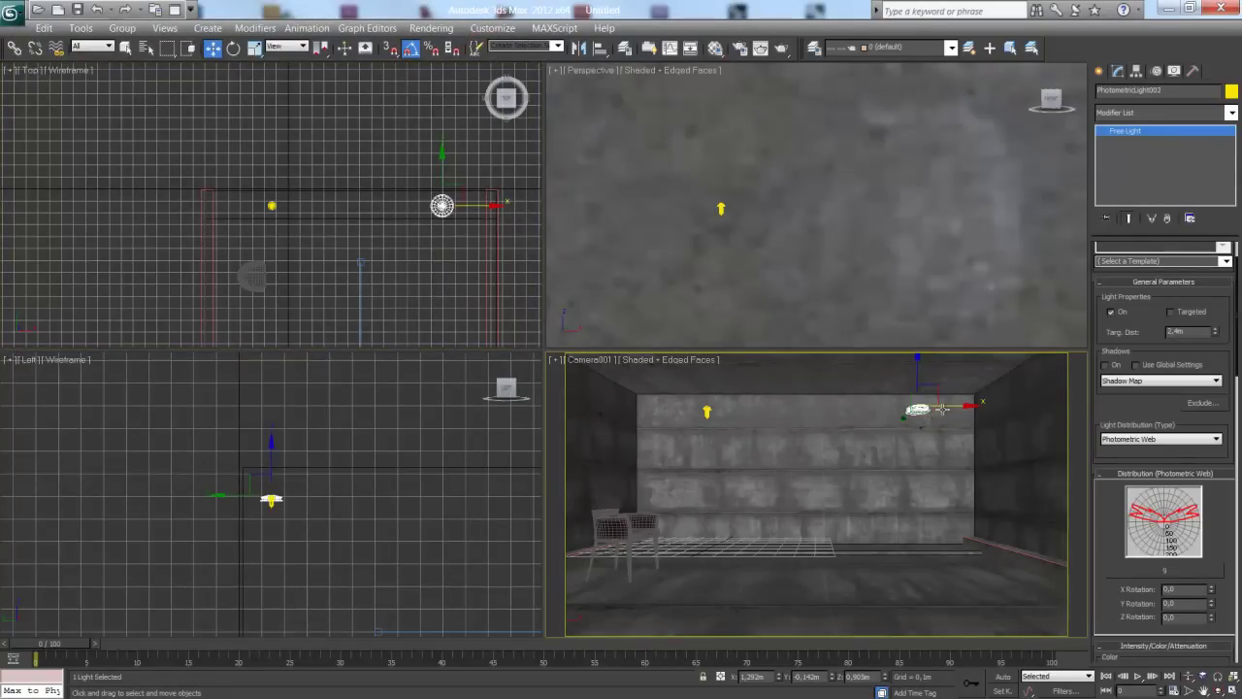
Render Camera001 and place the numbered IES shape chart beside the rendered frame
{"action": "left_click", "coordinate": [782, 48]}
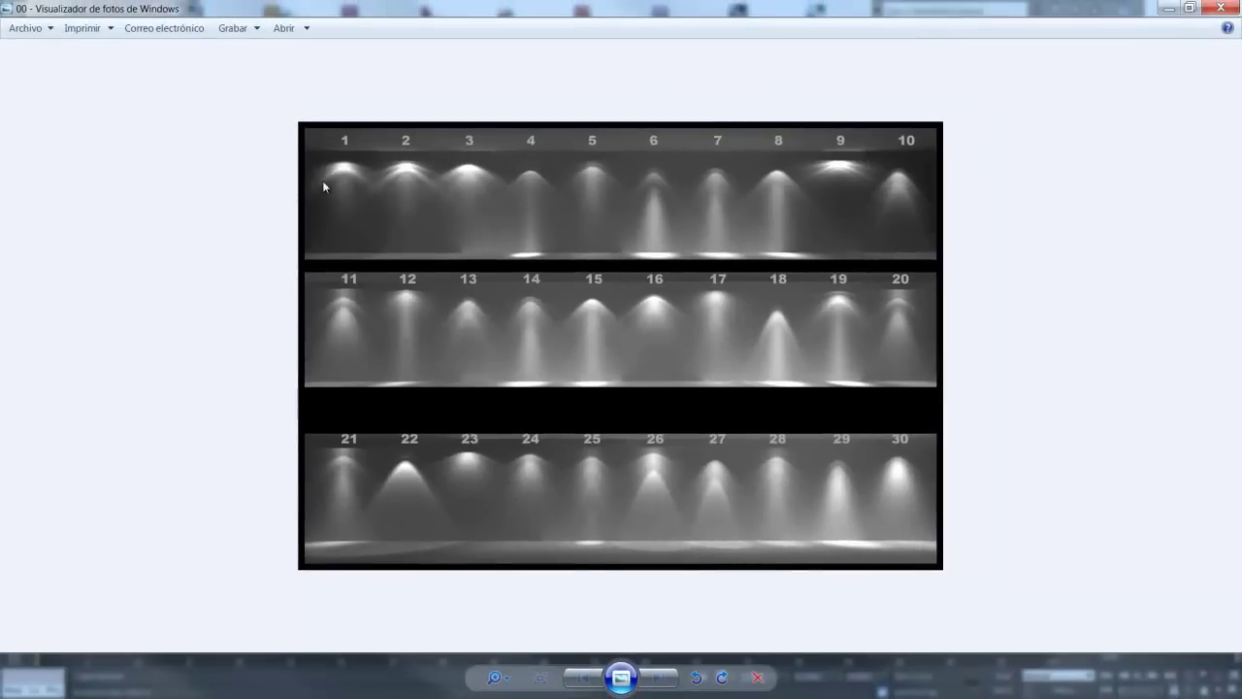
{"action": "left_click_drag", "start_coordinate": [442, 21], "coordinate": [776, 378]}
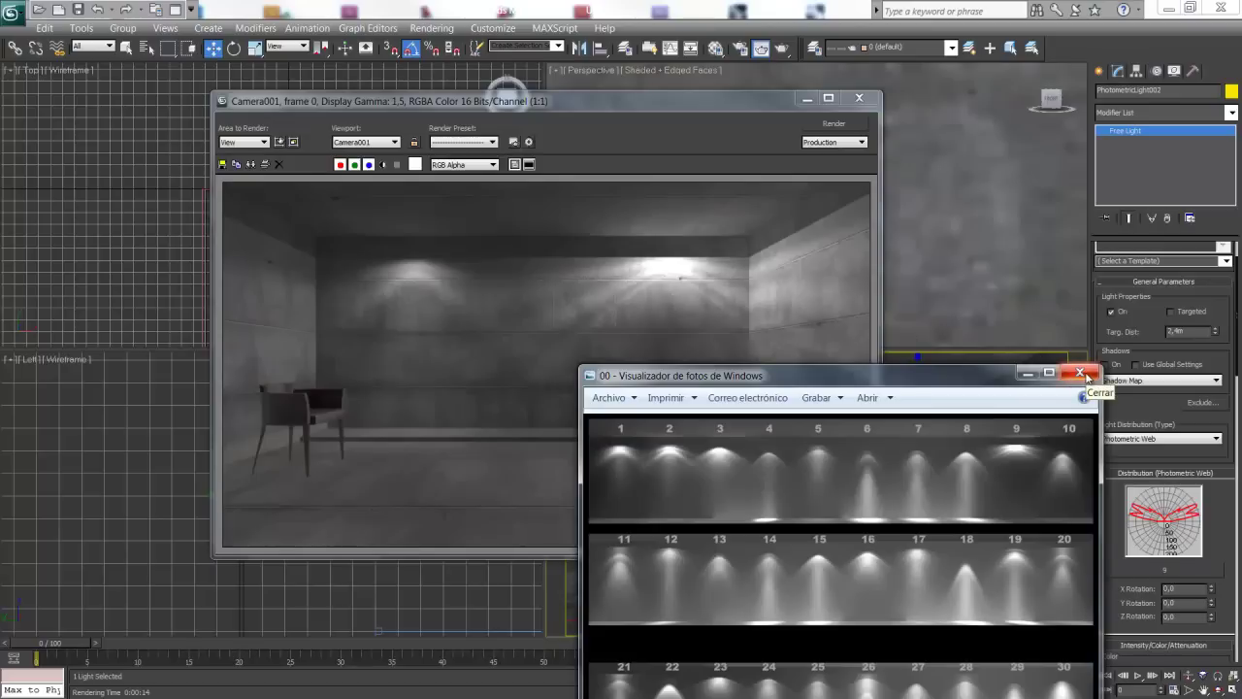
Close the IES chart, change PhotometricLight002's web file to 7.IES, and close the rendered frame
{"action": "left_click", "coordinate": [1087, 378]}
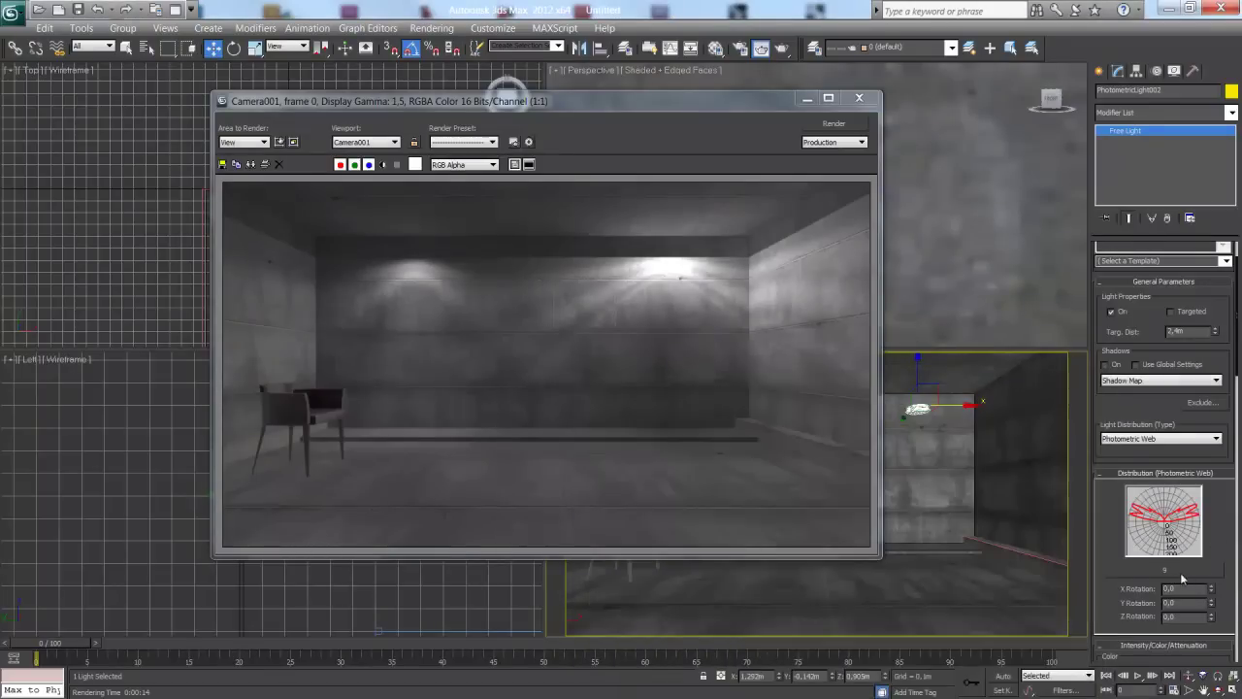
{"action": "left_click", "coordinate": [1181, 575]}
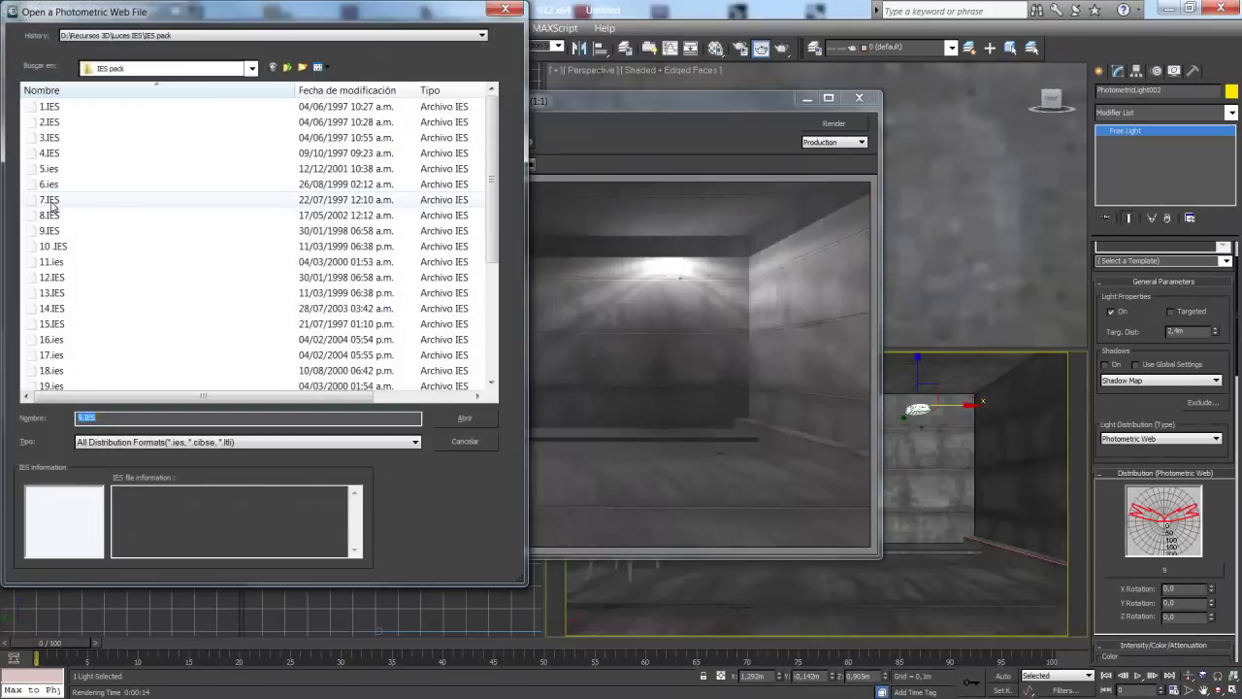
{"action": "left_click", "coordinate": [85, 202]}
{"action": "double_click", "coordinate": [84, 204]}
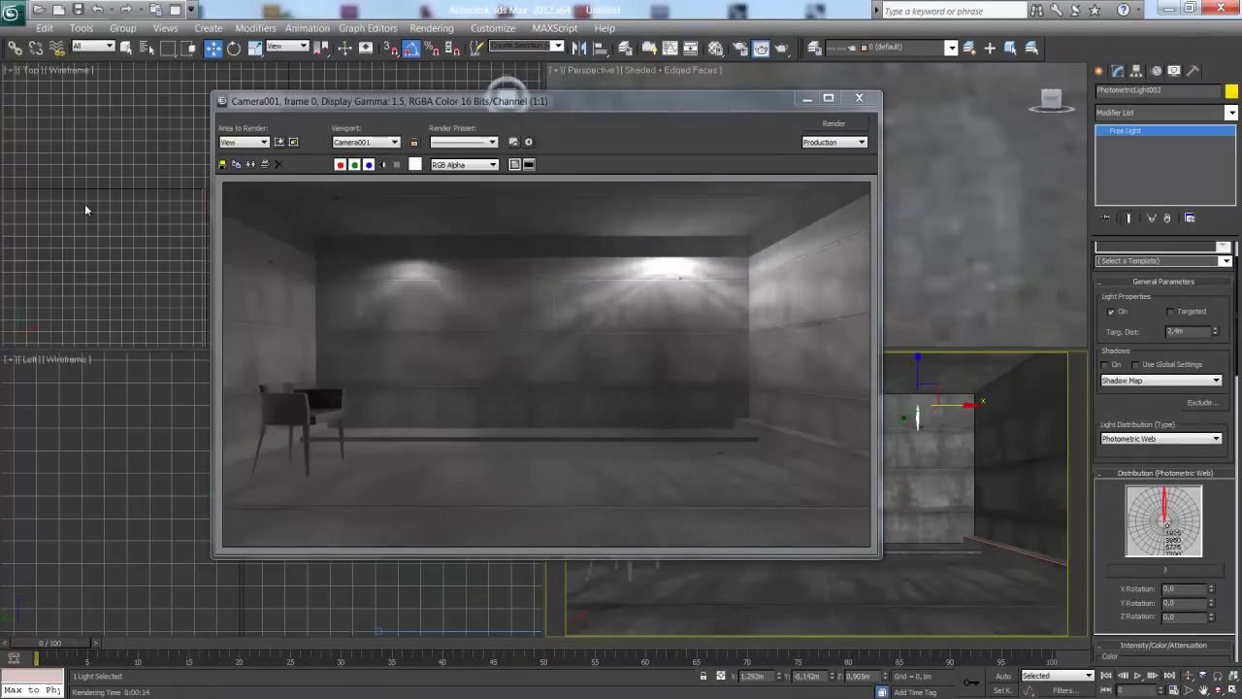
{"action": "left_click", "coordinate": [859, 98]}
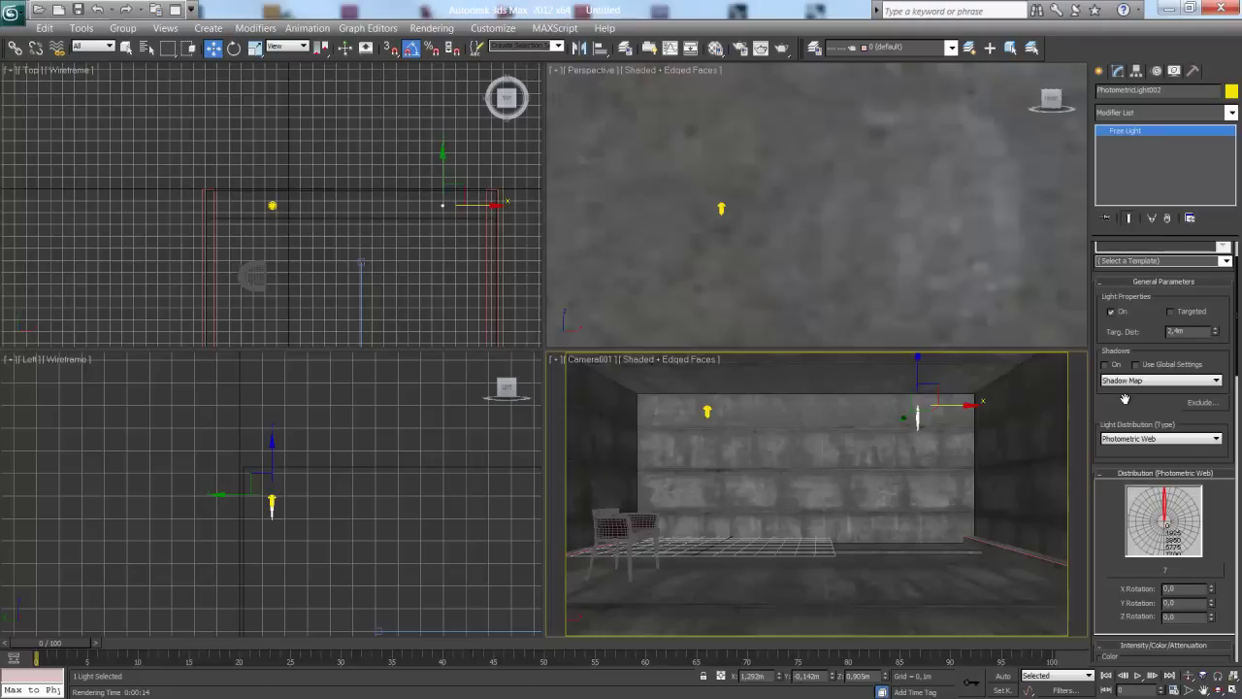
Enable Dimming on PhotometricLight002 at 50%, halving its intensity to 9505,5 cd
{"action": "left_click_drag", "start_coordinate": [1123, 399], "coordinate": [1109, 532]}
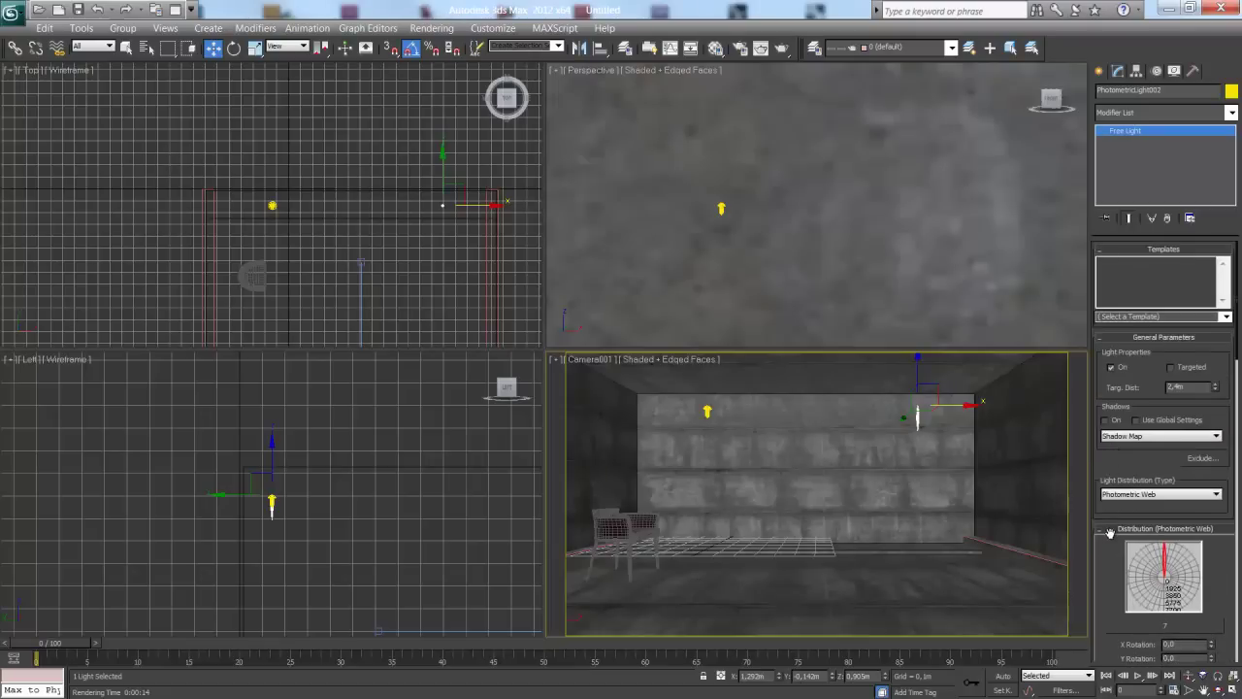
{"action": "scroll", "coordinate": [1116, 529], "scroll_direction": "down", "scroll_amount": 5}
{"action": "scroll", "coordinate": [1126, 522], "scroll_direction": "down", "scroll_amount": 3}
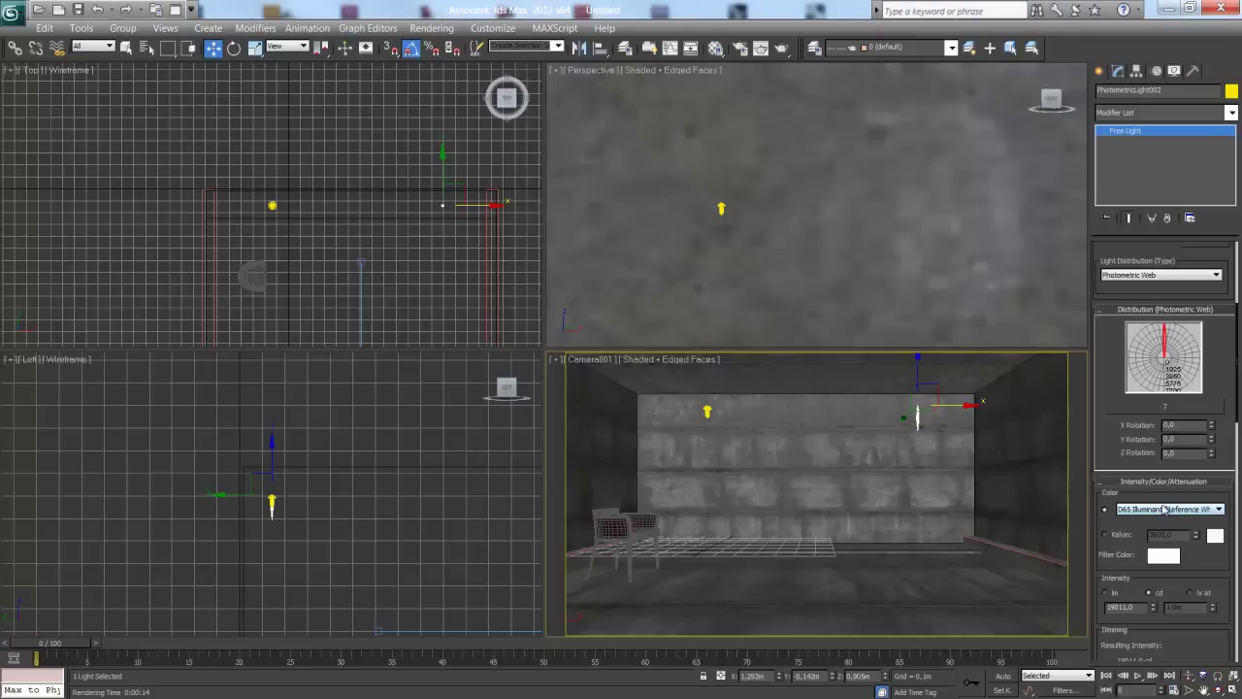
{"action": "left_click_drag", "start_coordinate": [1201, 573], "coordinate": [1207, 449]}
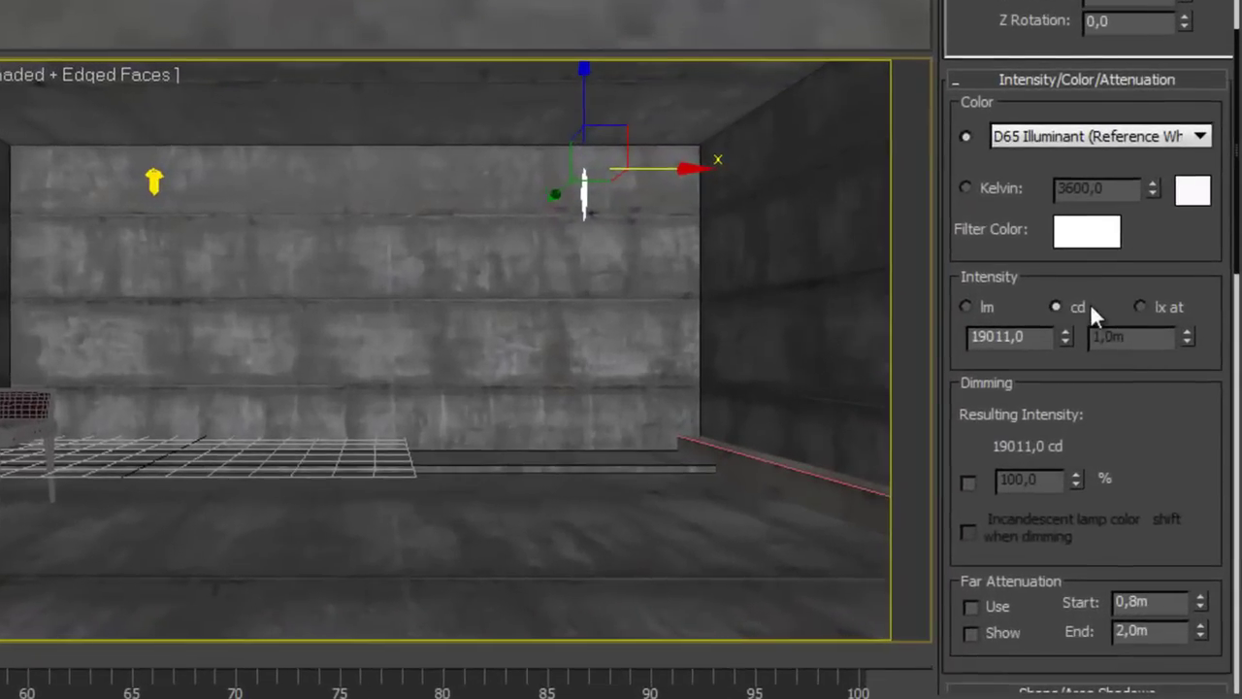
{"action": "left_click", "coordinate": [968, 482]}
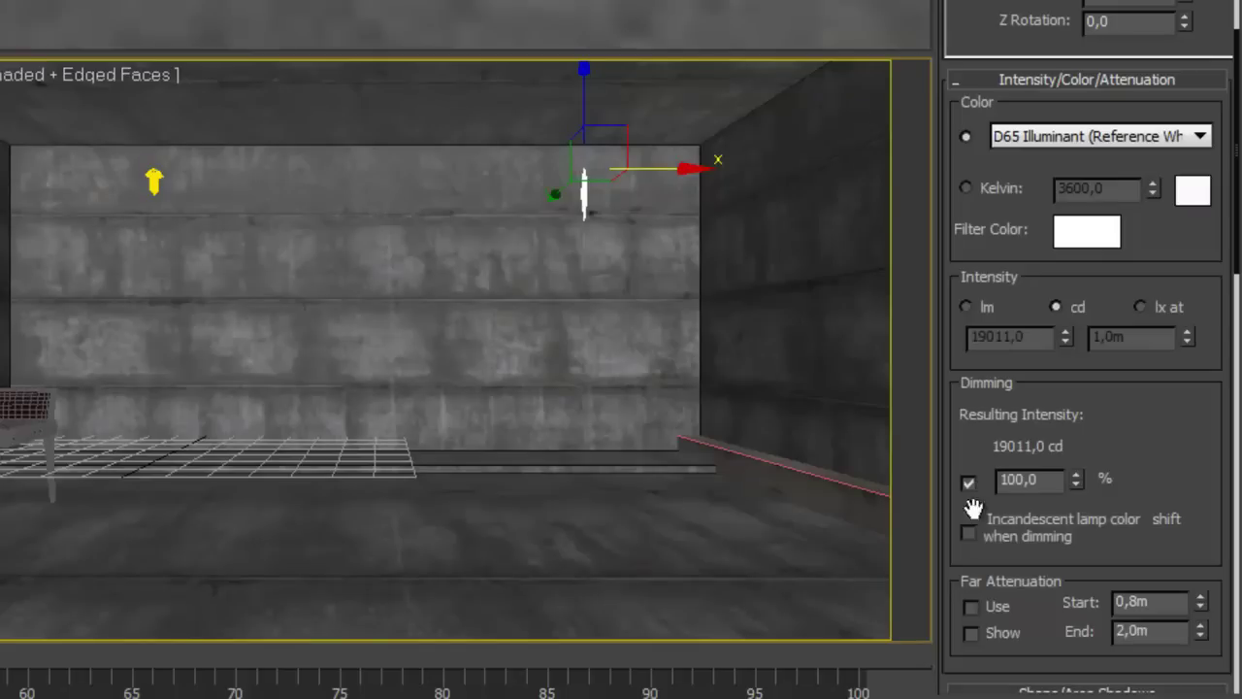
{"action": "left_click_drag", "start_coordinate": [1056, 483], "coordinate": [979, 482]}
{"action": "type", "text": "50"}
{"action": "key", "text": "Return"}
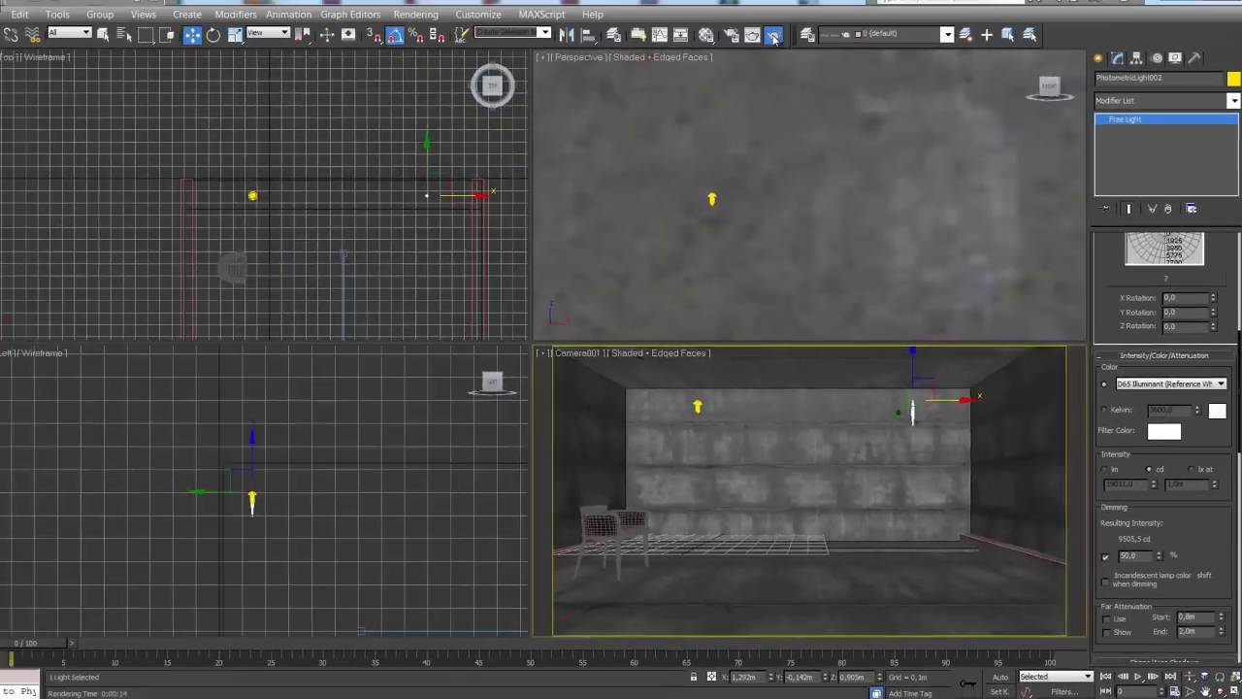
{"action": "key", "text": "shift+q"}
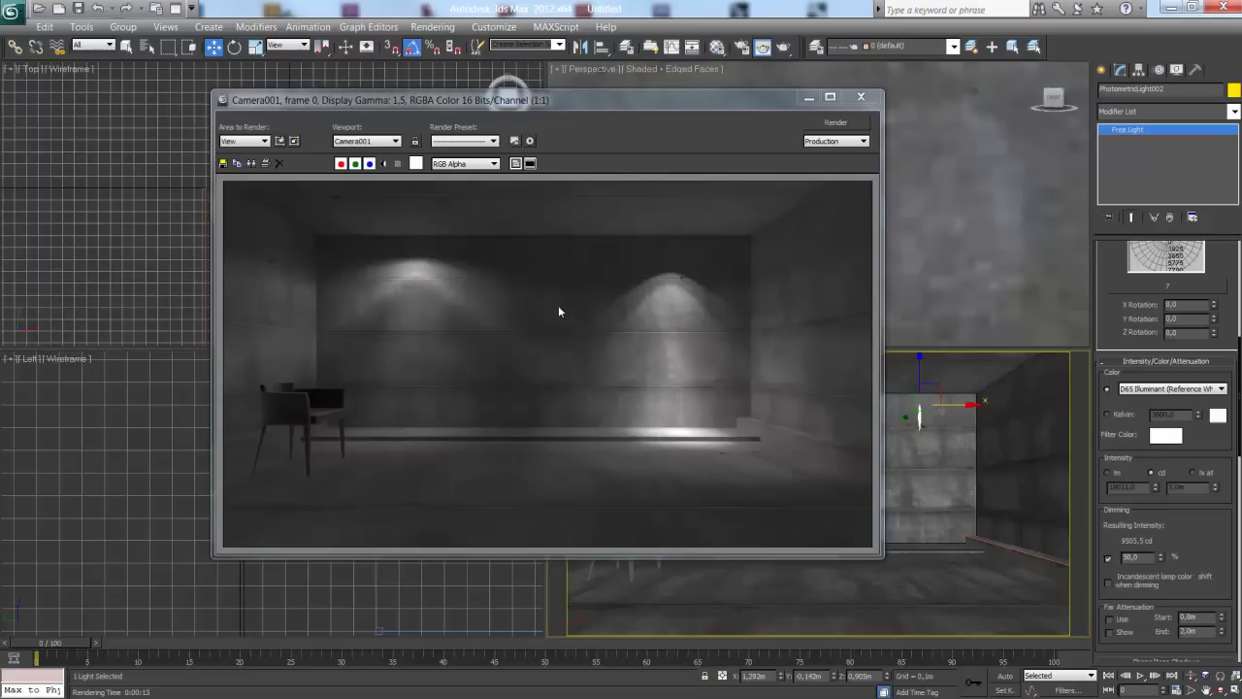
{"action": "left_click", "coordinate": [861, 97]}
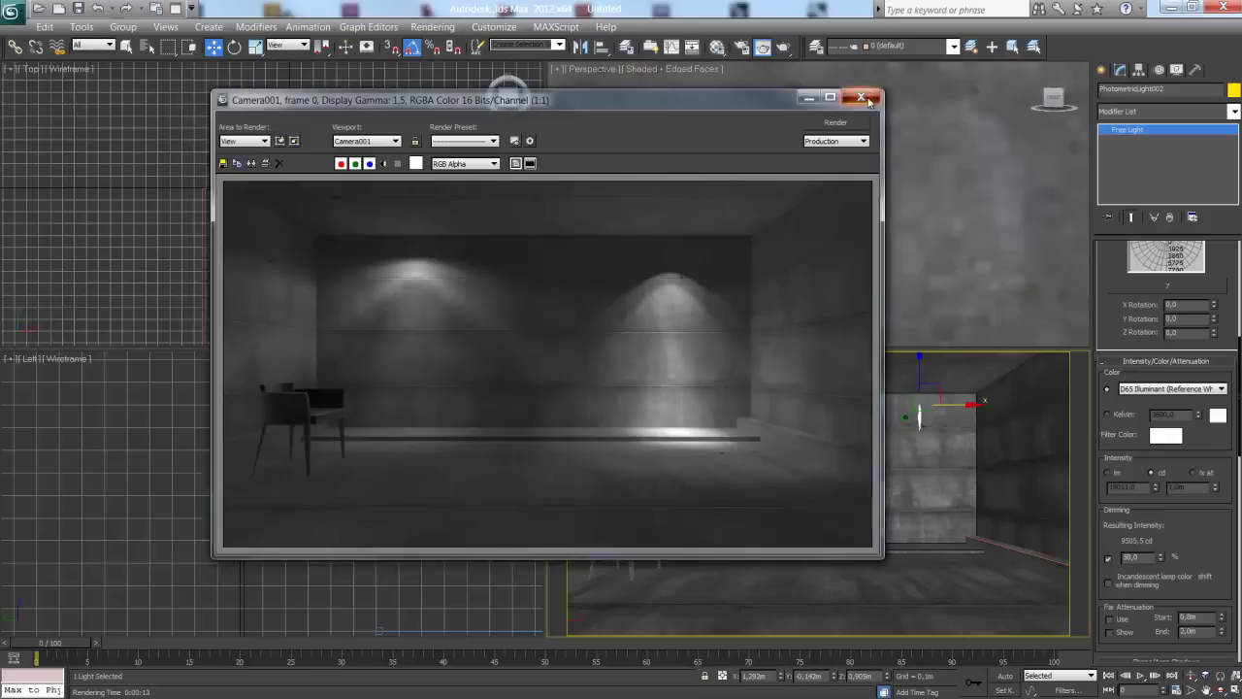
In the Top view, clone three more lights: one along the back wall, one toward each side wall
{"action": "middle_click_drag", "start_coordinate": [298, 205], "coordinate": [262, 119]}
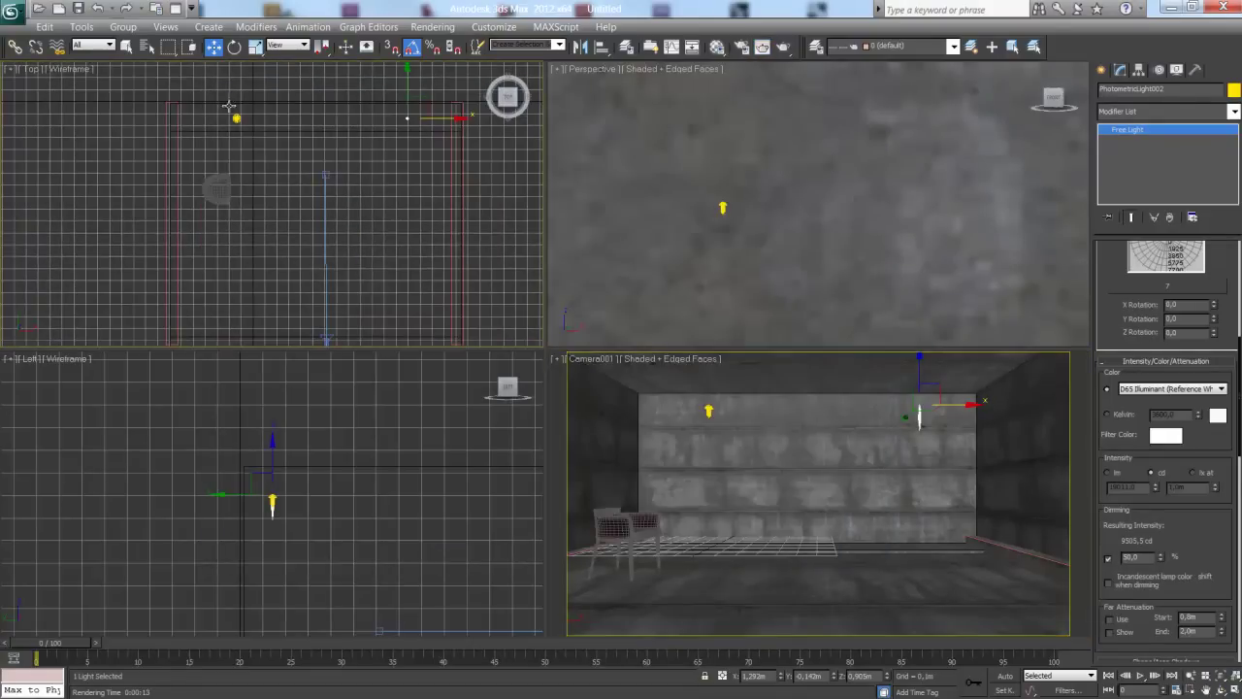
{"action": "left_click", "coordinate": [238, 118]}
{"action": "mouse_move", "coordinate": [253, 117]}
{"action": "left_mouse_down"}
{"action": "mouse_move", "coordinate": [226, 117]}
{"action": "mouse_move", "coordinate": [307, 117]}
{"action": "left_mouse_up"}
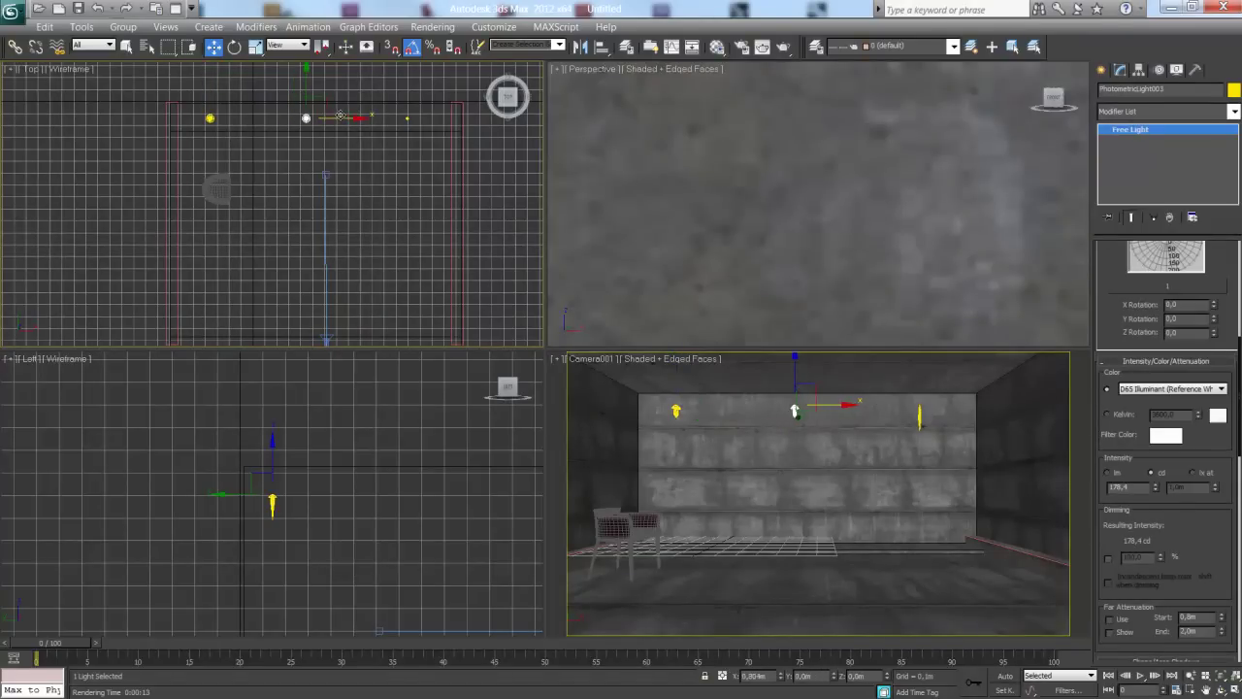
{"action": "left_click", "coordinate": [630, 422]}
{"action": "mouse_move", "coordinate": [378, 141]}
{"action": "middle_mouse_down"}
{"action": "mouse_move", "coordinate": [322, 100]}
{"action": "mouse_move", "coordinate": [330, 129]}
{"action": "middle_mouse_up"}
{"action": "mouse_move", "coordinate": [331, 129]}
{"action": "left_mouse_down", "text": "shift"}
{"action": "mouse_move", "coordinate": [219, 224]}
{"action": "mouse_move", "coordinate": [132, 222]}
{"action": "left_mouse_up", "text": "shift"}
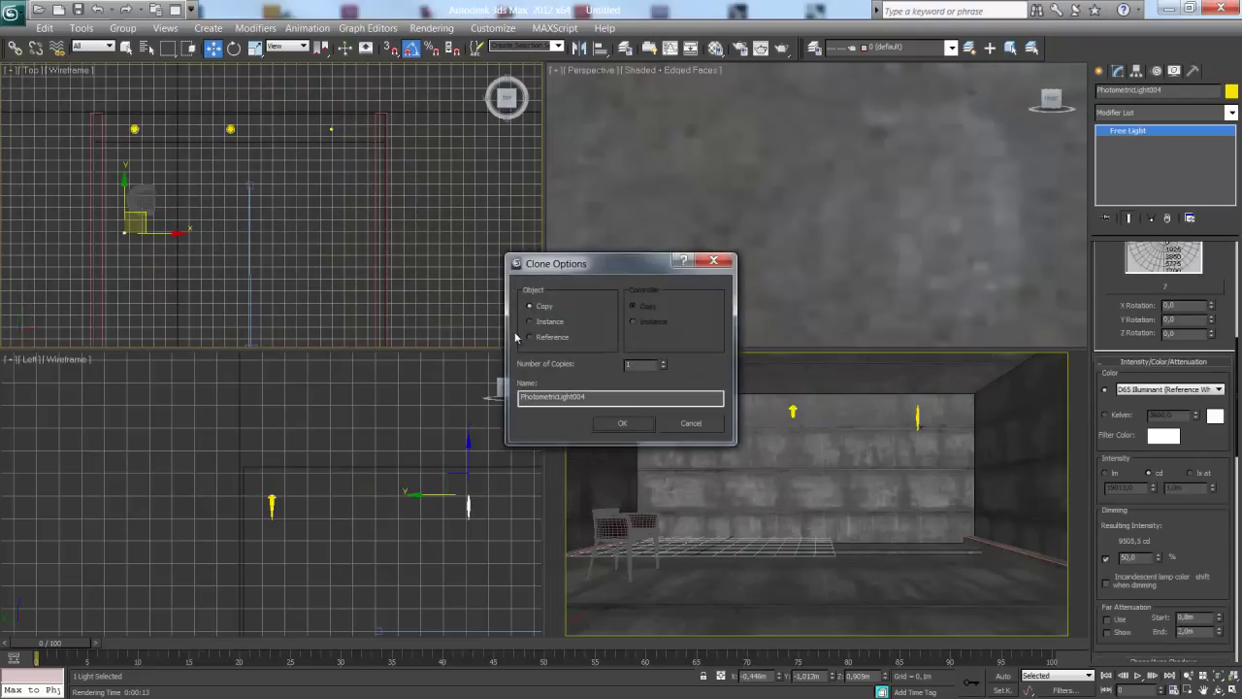
{"action": "left_click", "coordinate": [626, 424]}
{"action": "left_click_drag", "start_coordinate": [238, 121], "coordinate": [378, 218]}
{"action": "left_click", "coordinate": [630, 424]}
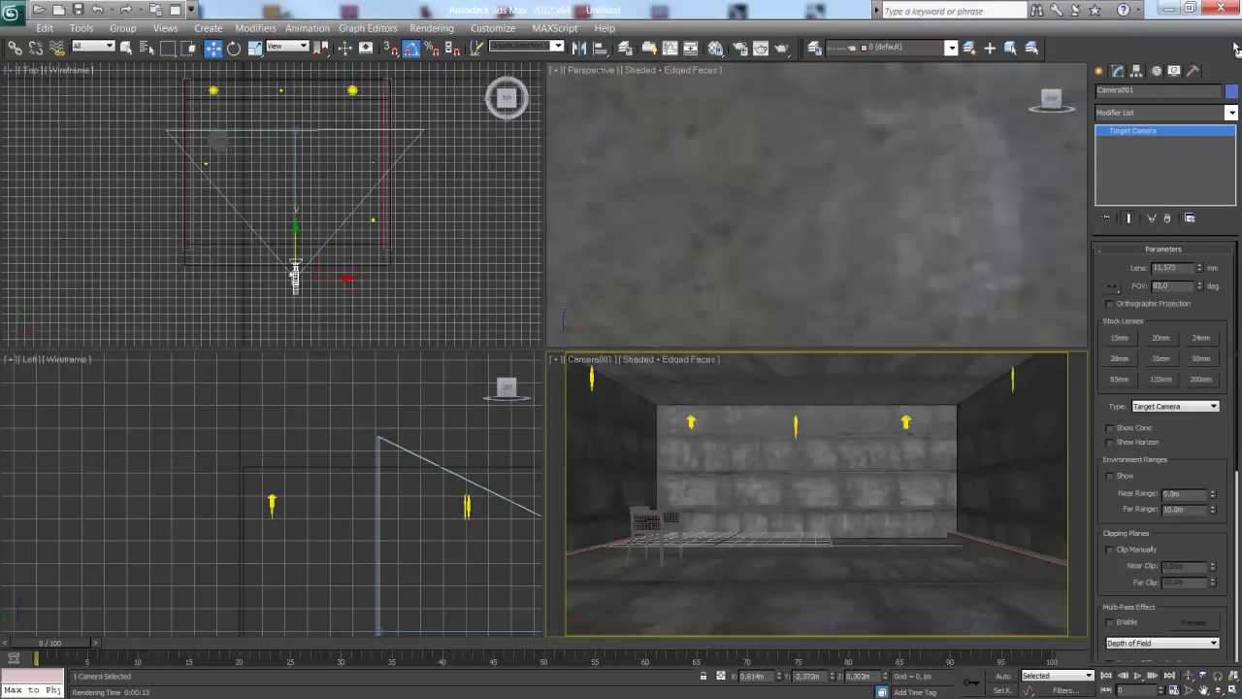
Start a production render of Camera001 showing the room lit by all five lights
{"action": "left_click", "coordinate": [780, 49]}
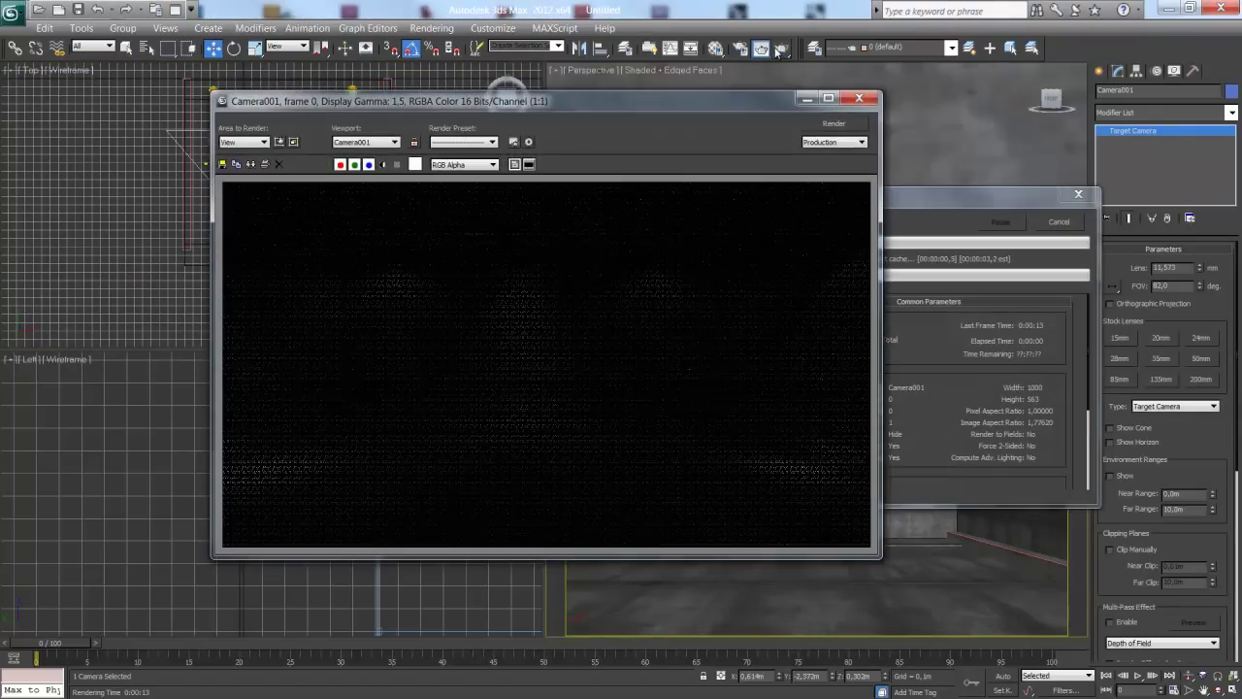